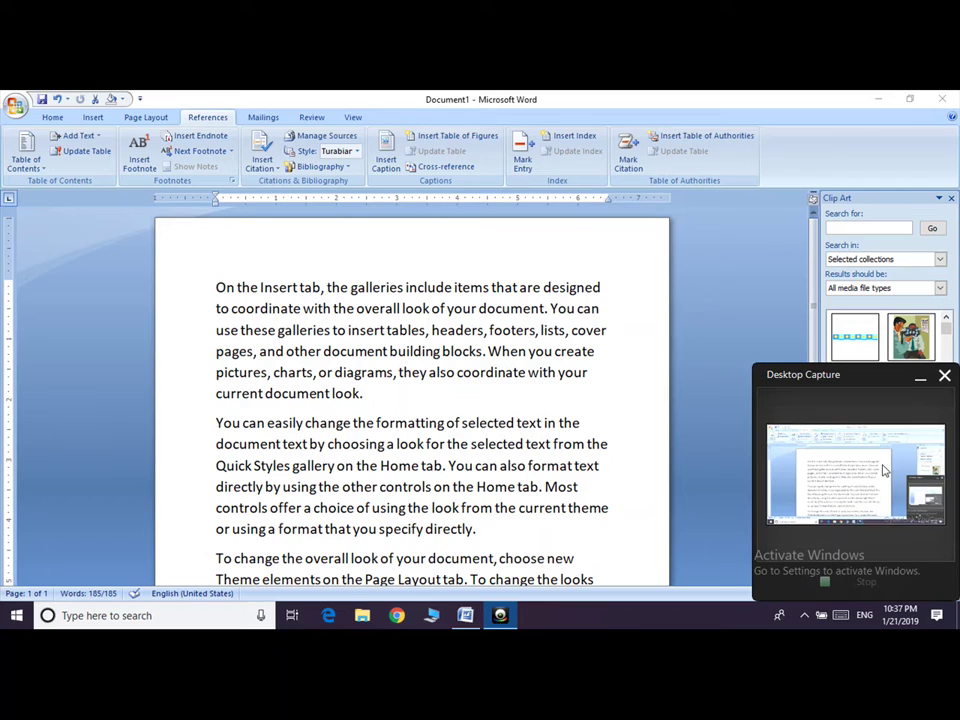
# - Apply Heading 1, 2 and 3 to 'On the Insert', 'You can easily' and 'To change'
pyautogui.click(919, 378)
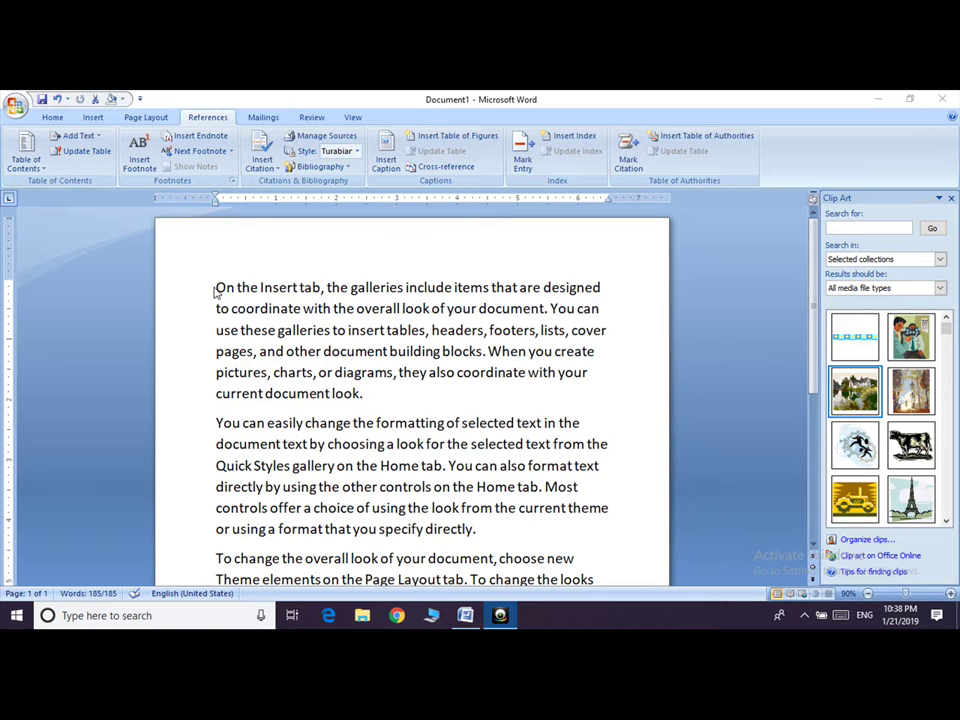
pyautogui.hotkey('ctrl', 'a')
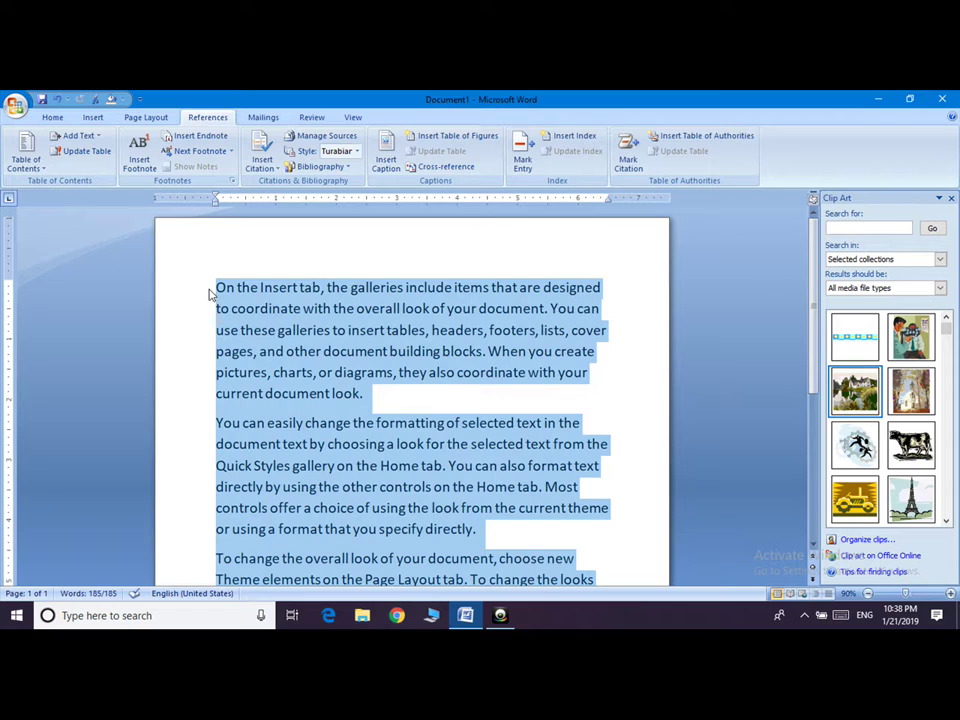
pyautogui.click(217, 288)
pyautogui.moveTo(217, 287); pyautogui.dragTo(298, 288)
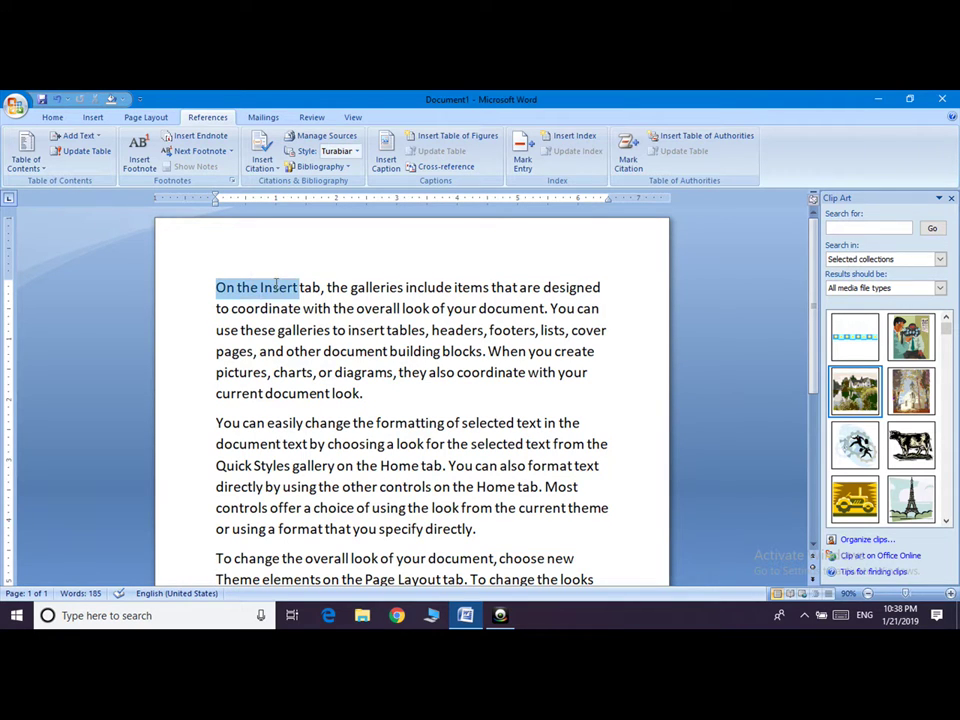
pyautogui.click(52, 117)
pyautogui.click(577, 155)
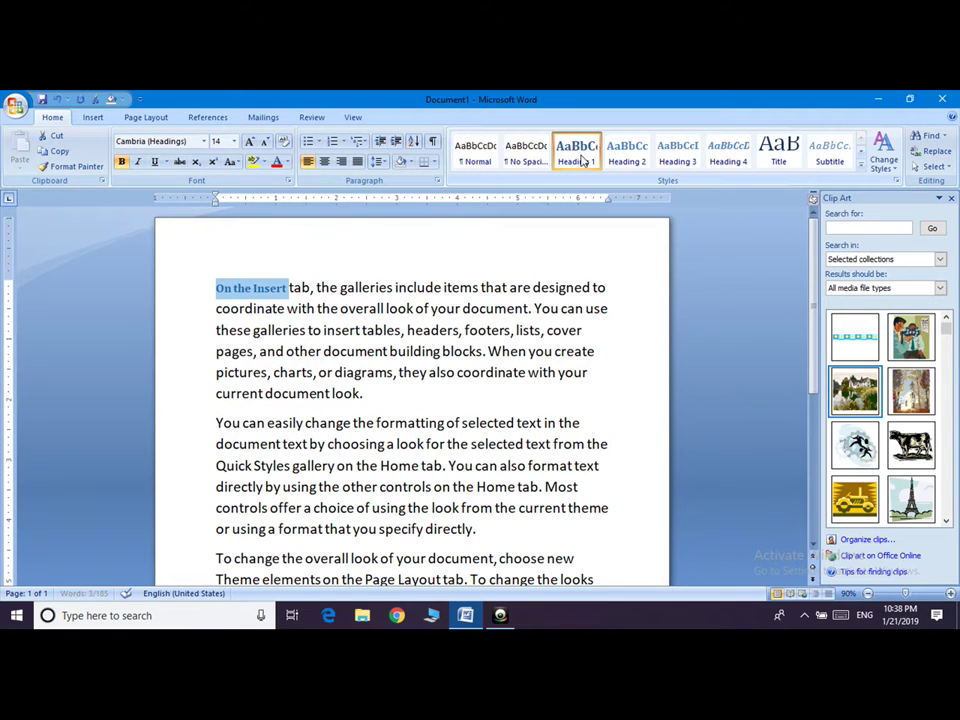
pyautogui.click(215, 423)
pyautogui.moveTo(215, 423); pyautogui.dragTo(290, 423)
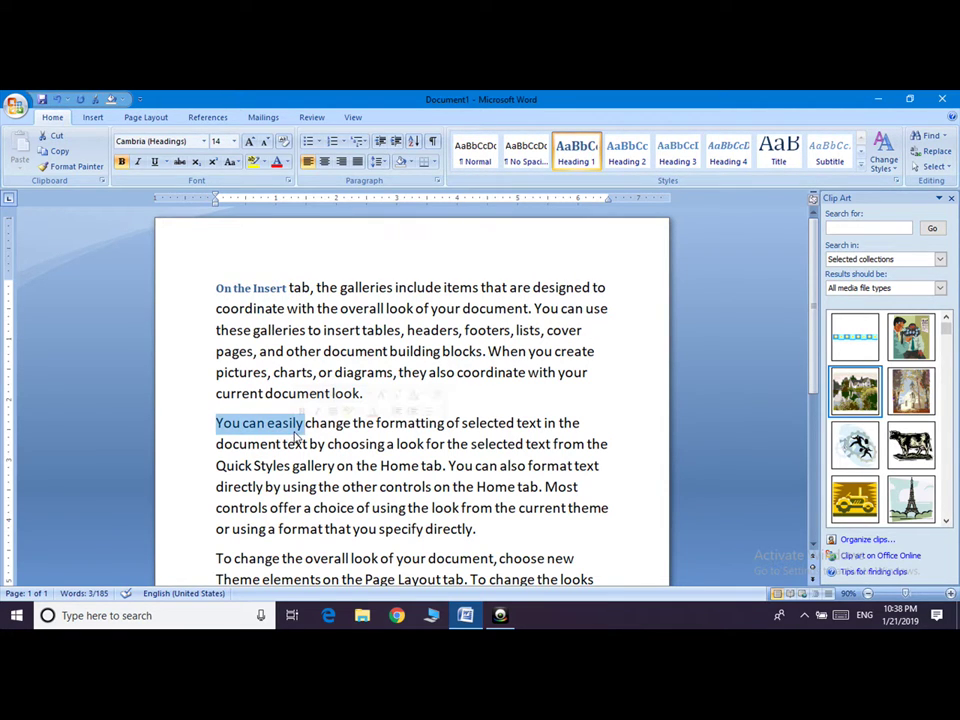
pyautogui.click(629, 152)
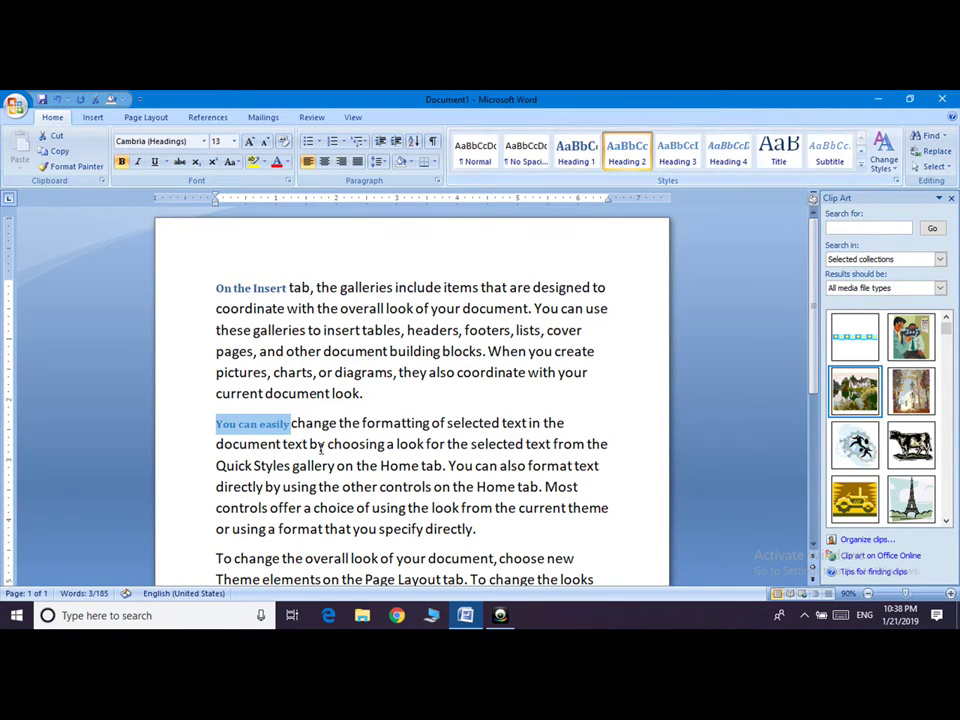
pyautogui.moveTo(216, 558); pyautogui.dragTo(282, 559)
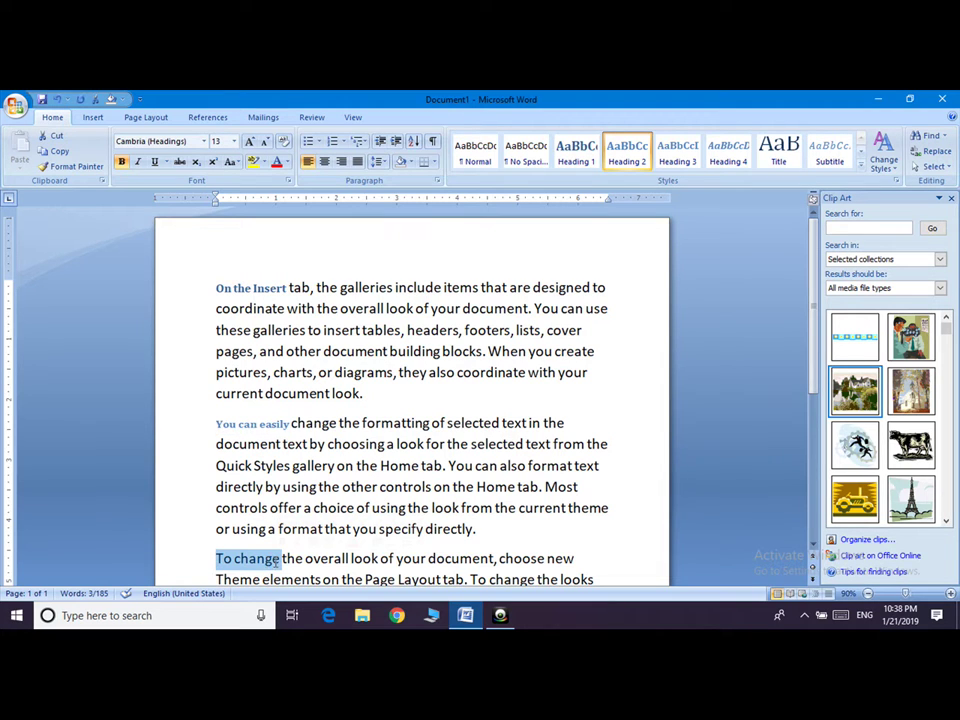
pyautogui.click(677, 150)
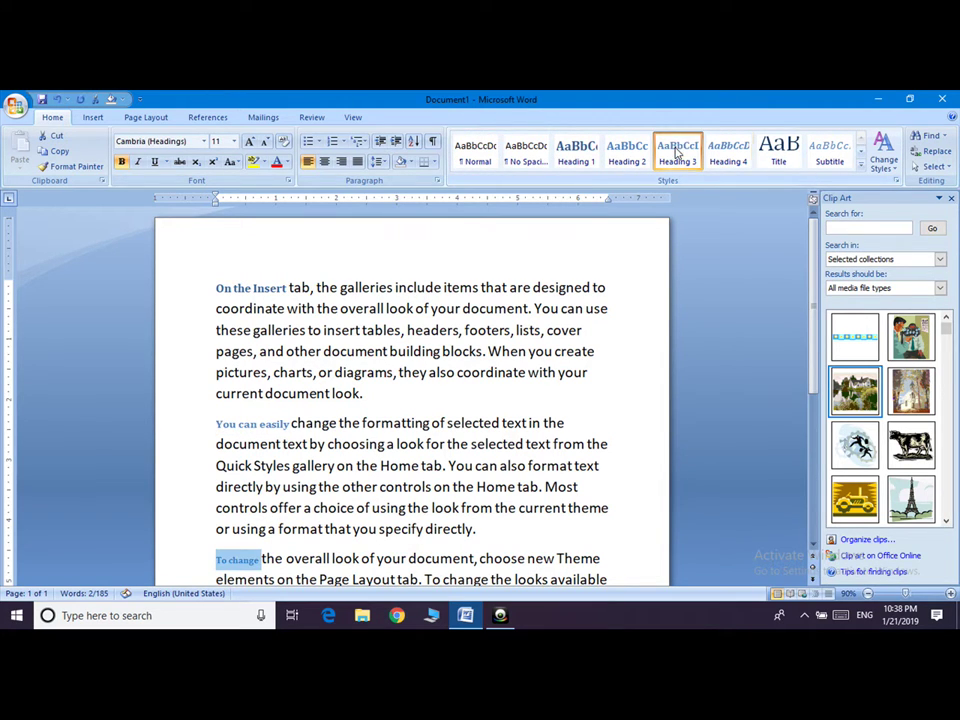
# - Add two blank lines above the first heading at the top of the page
pyautogui.click(214, 288)
pyautogui.press('Return')
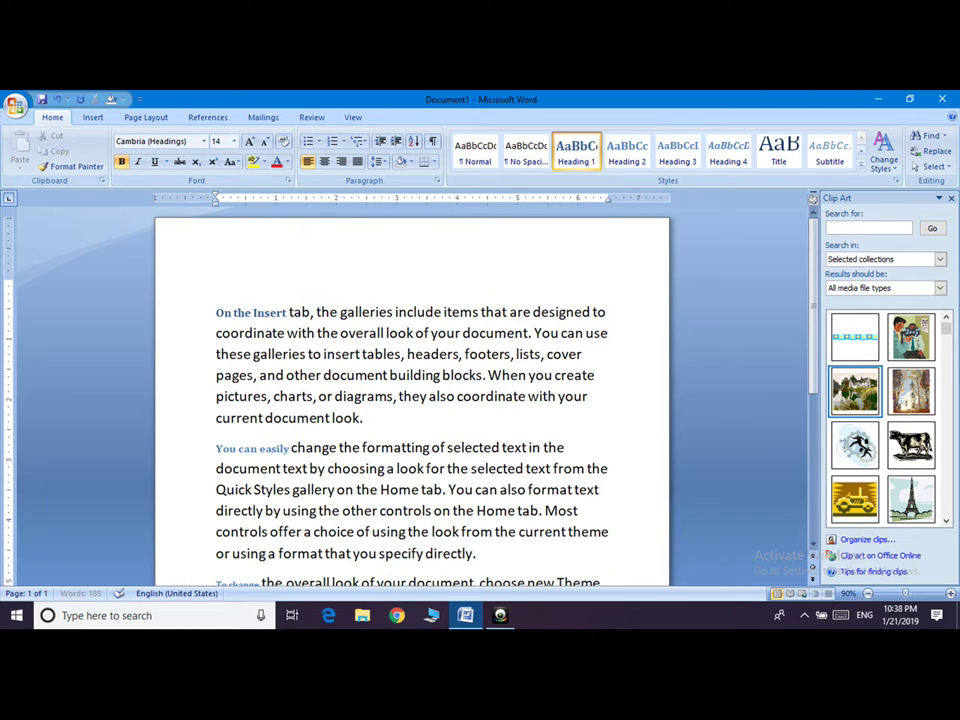
pyautogui.press('Return')
pyautogui.click(216, 285)
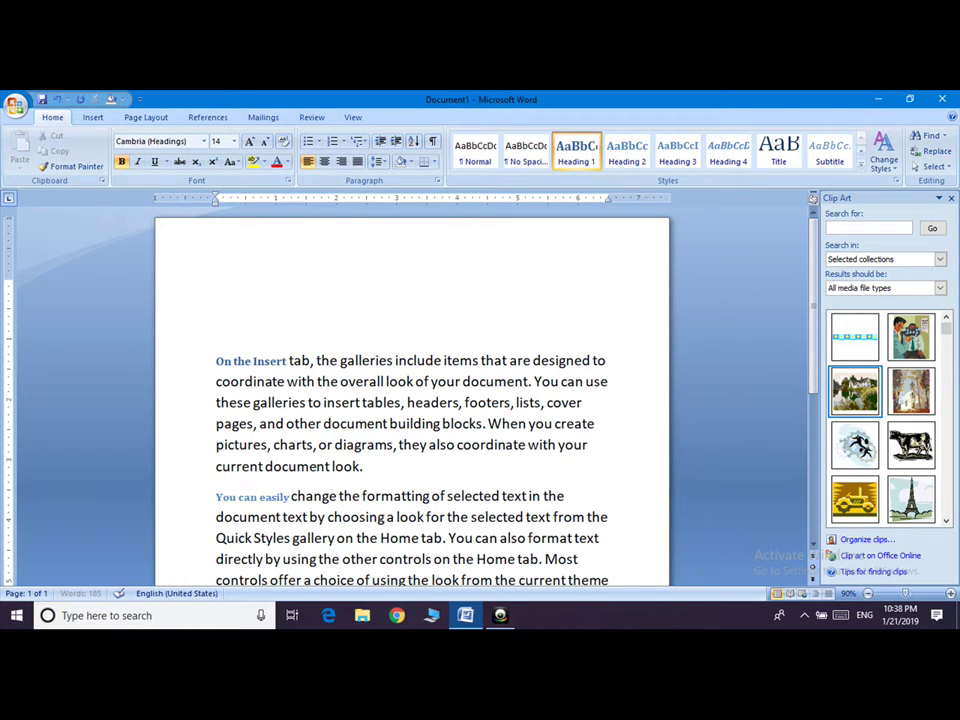
# - Insert Automatic Table 1 at the top, listing On the Insert, You can easily and To change
pyautogui.click(205, 117)
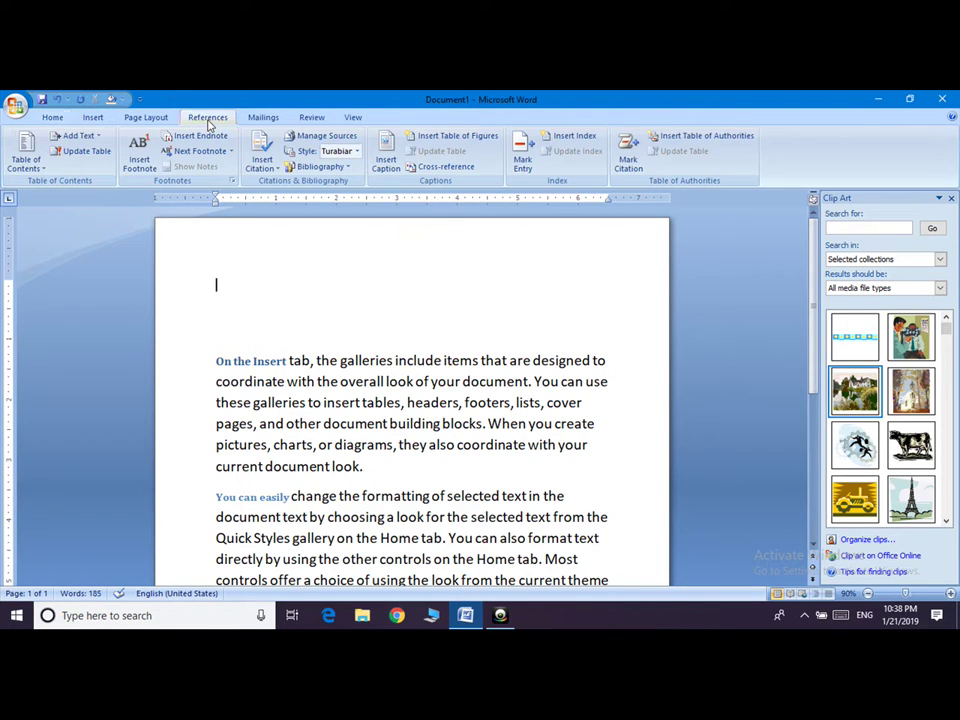
pyautogui.click(36, 160)
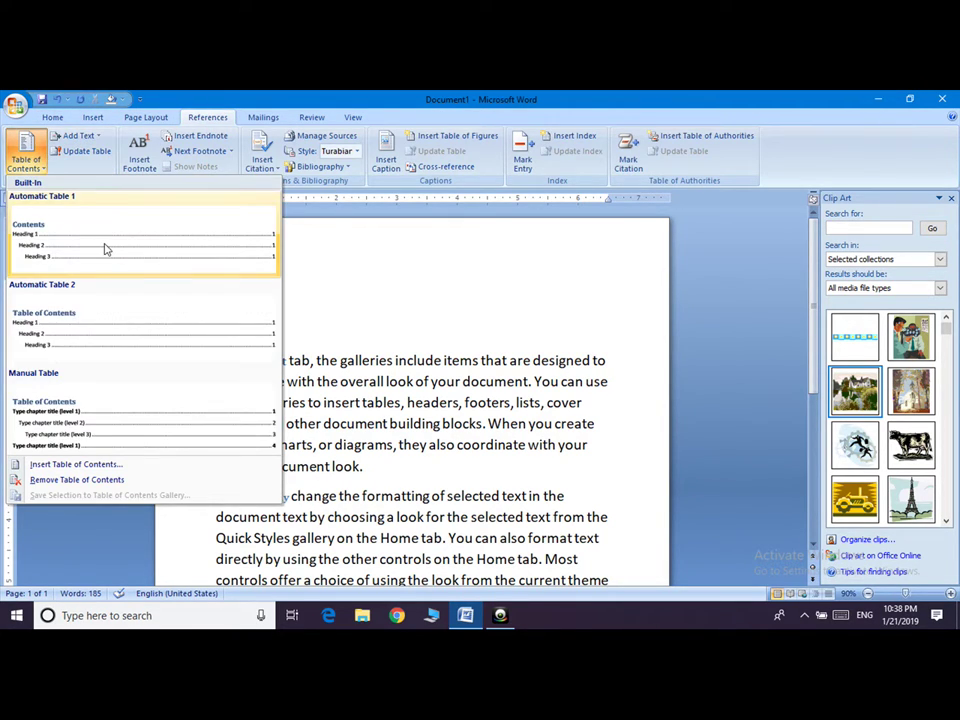
pyautogui.click(163, 258)
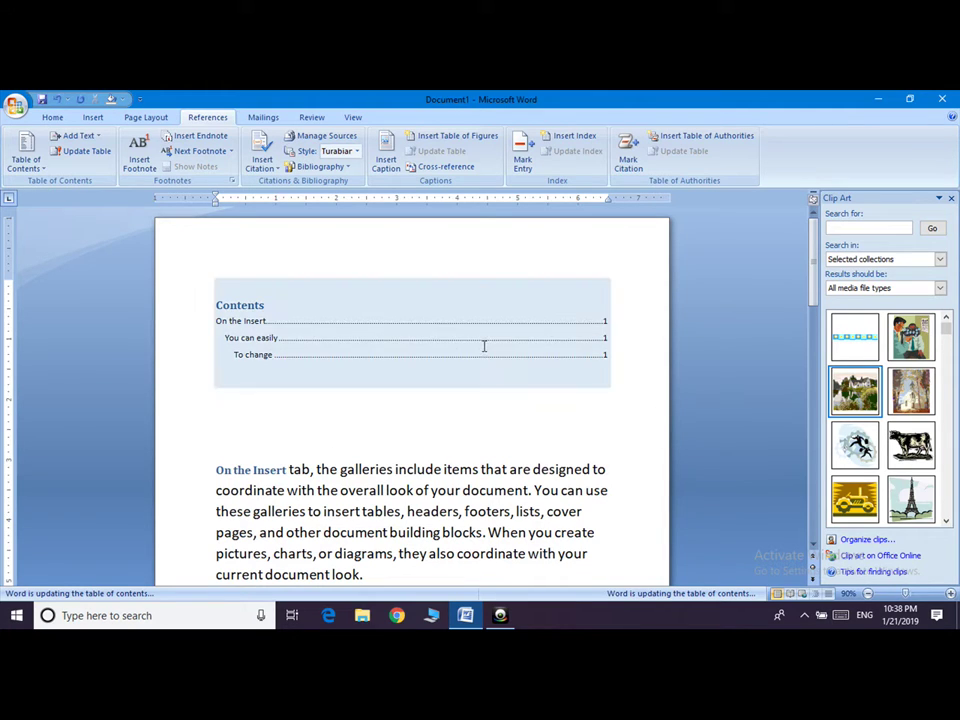
# - Split the page-2 paragraph after 'gallery', try a Level 1 entry, then undo it
pyautogui.click(94, 138)
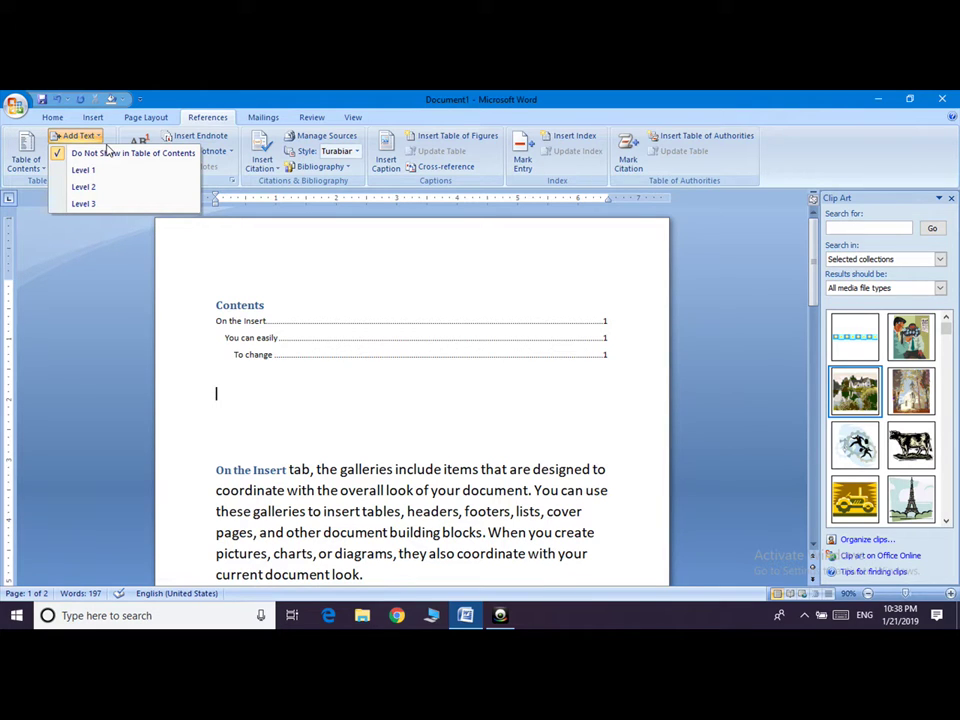
pyautogui.click(379, 283)
pyautogui.moveTo(814, 270); pyautogui.dragTo(818, 373)
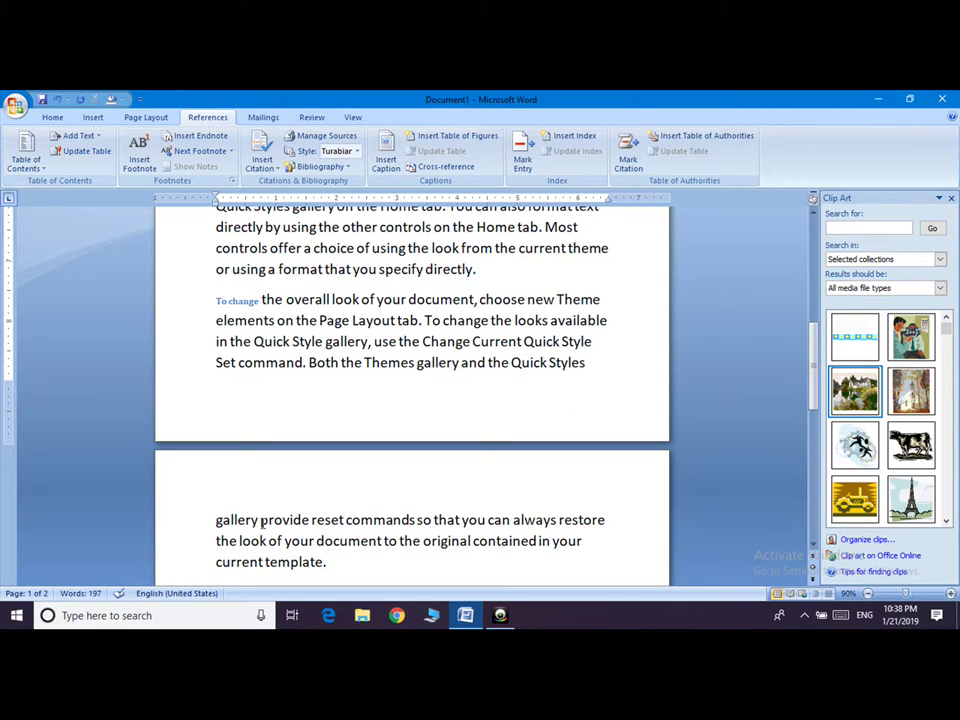
pyautogui.moveTo(212, 521); pyautogui.dragTo(258, 521)
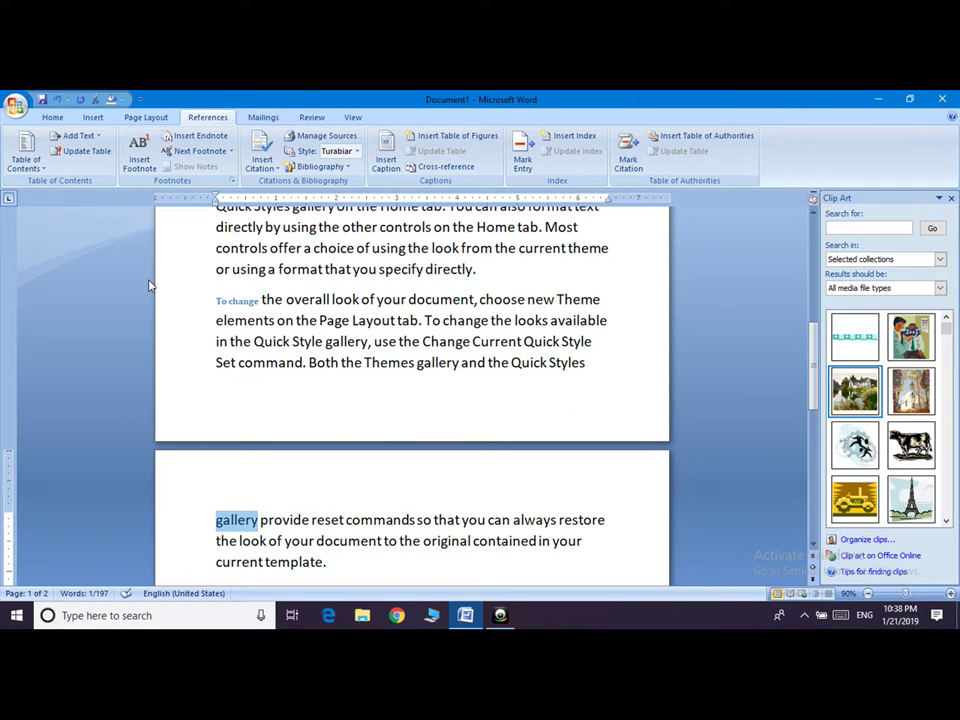
pyautogui.click(80, 136)
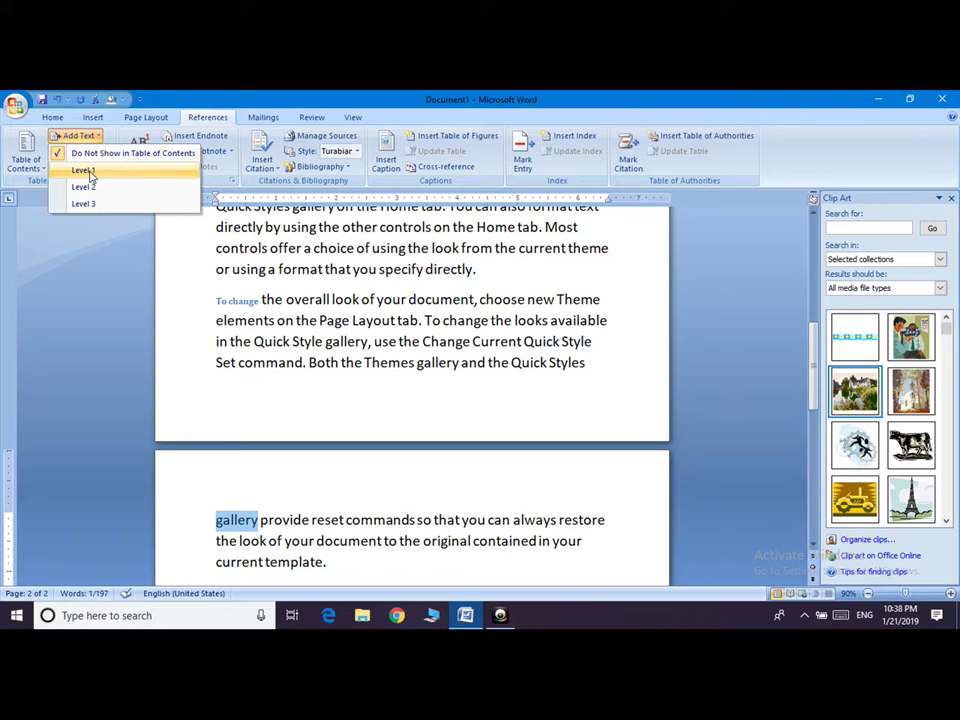
pyautogui.click(264, 527)
pyautogui.click(259, 520)
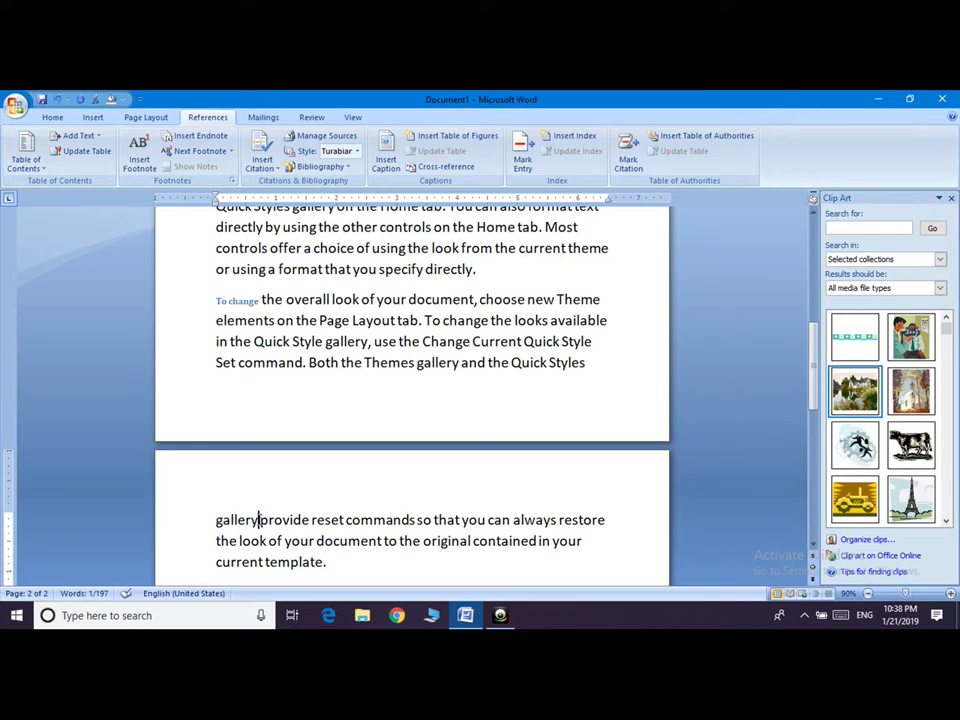
pyautogui.press('Return')
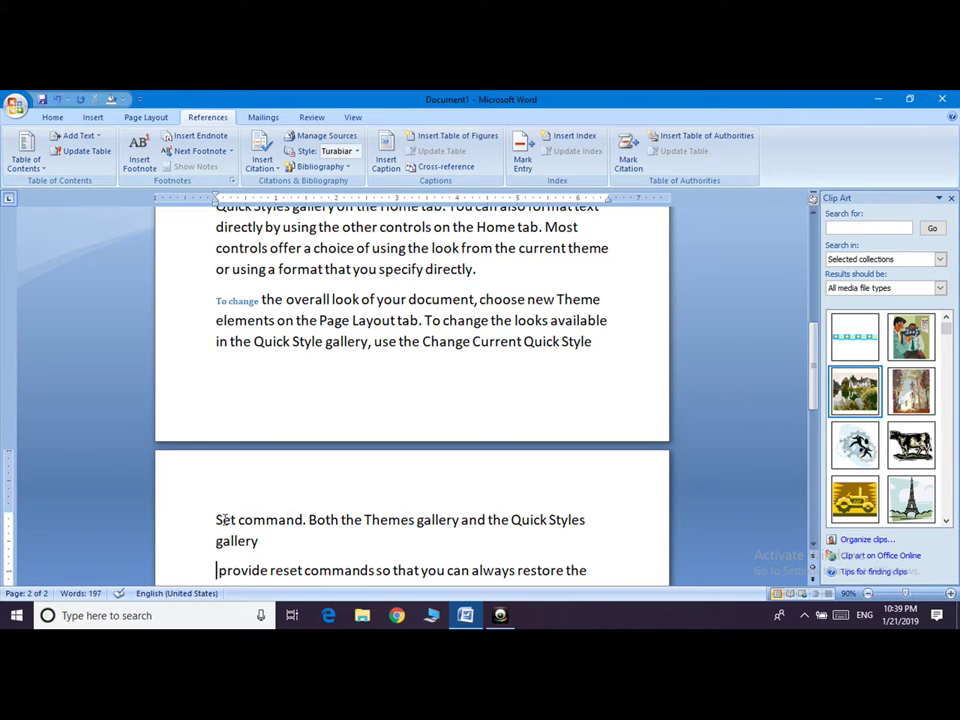
pyautogui.moveTo(218, 519); pyautogui.dragTo(260, 521)
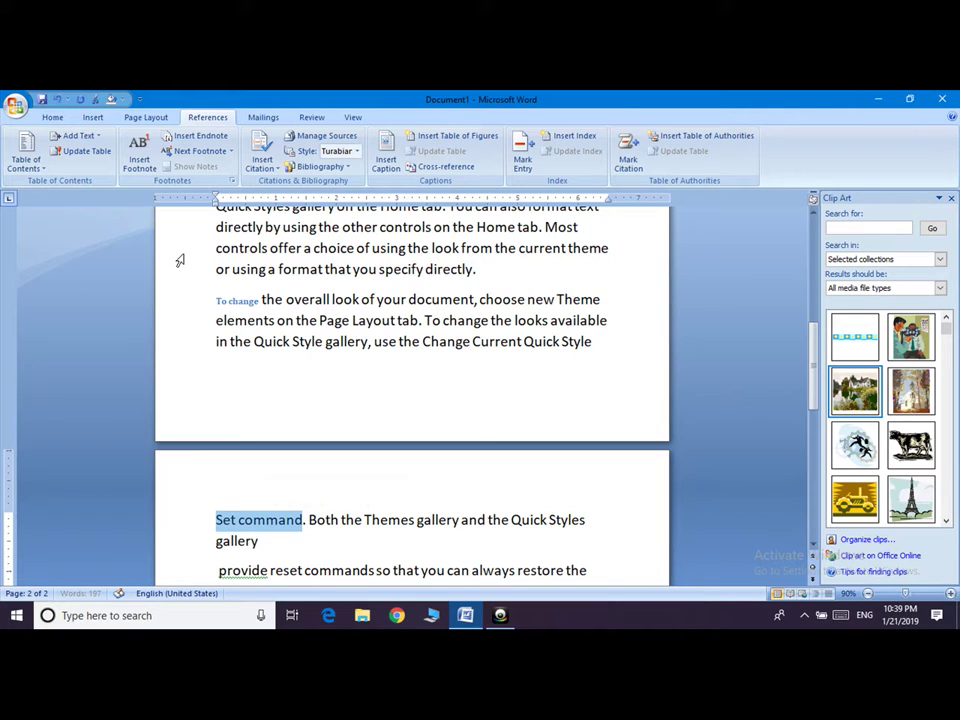
pyautogui.click(93, 140)
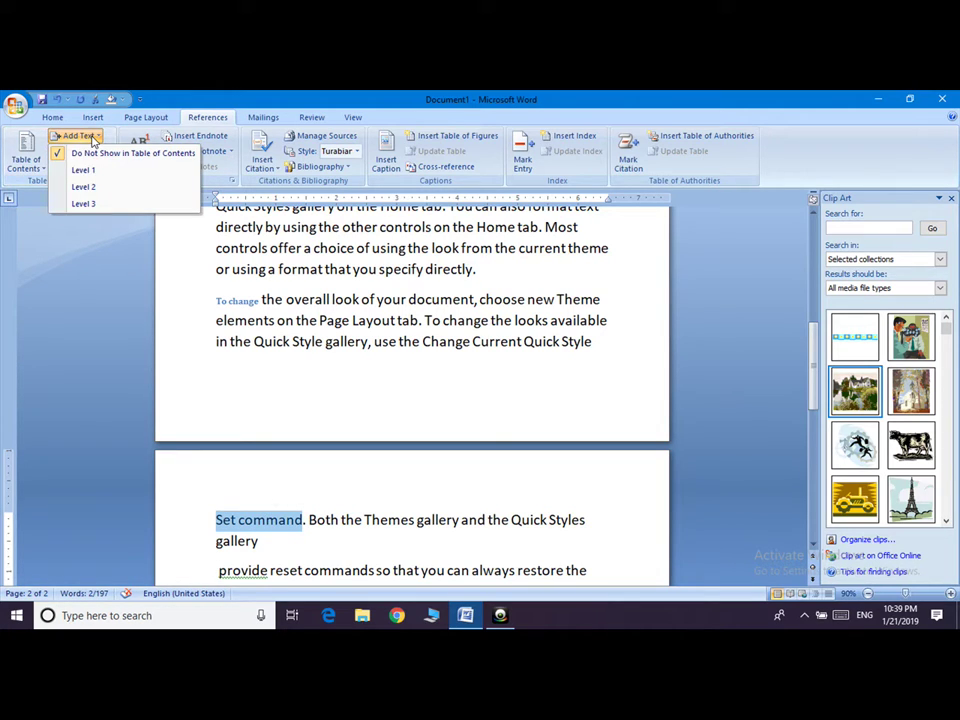
pyautogui.click(80, 172)
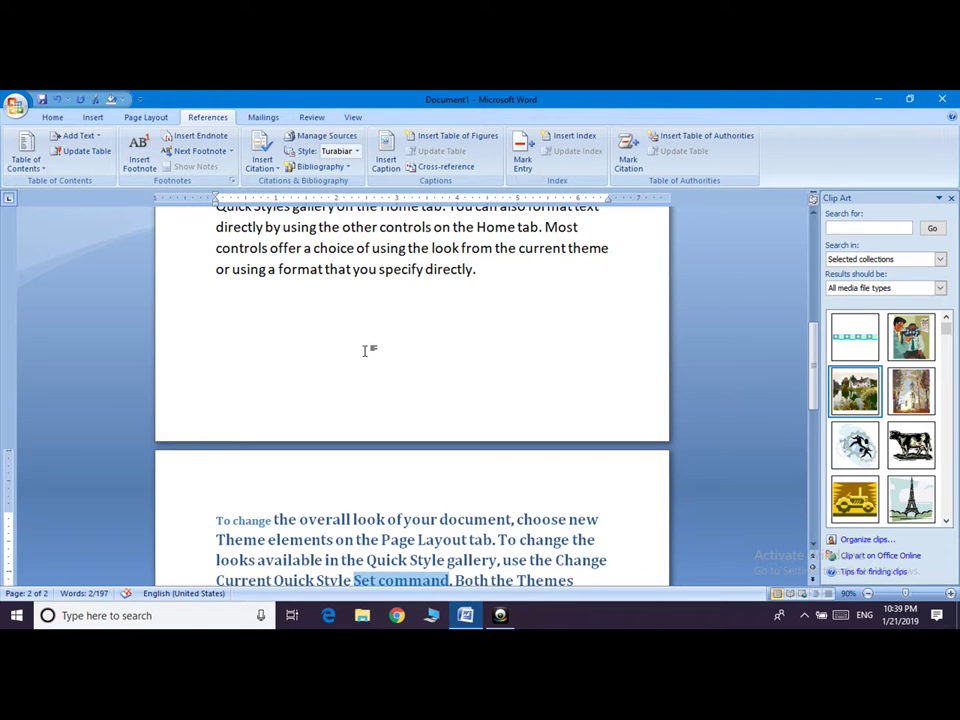
pyautogui.hotkey('ctrl', 'z')
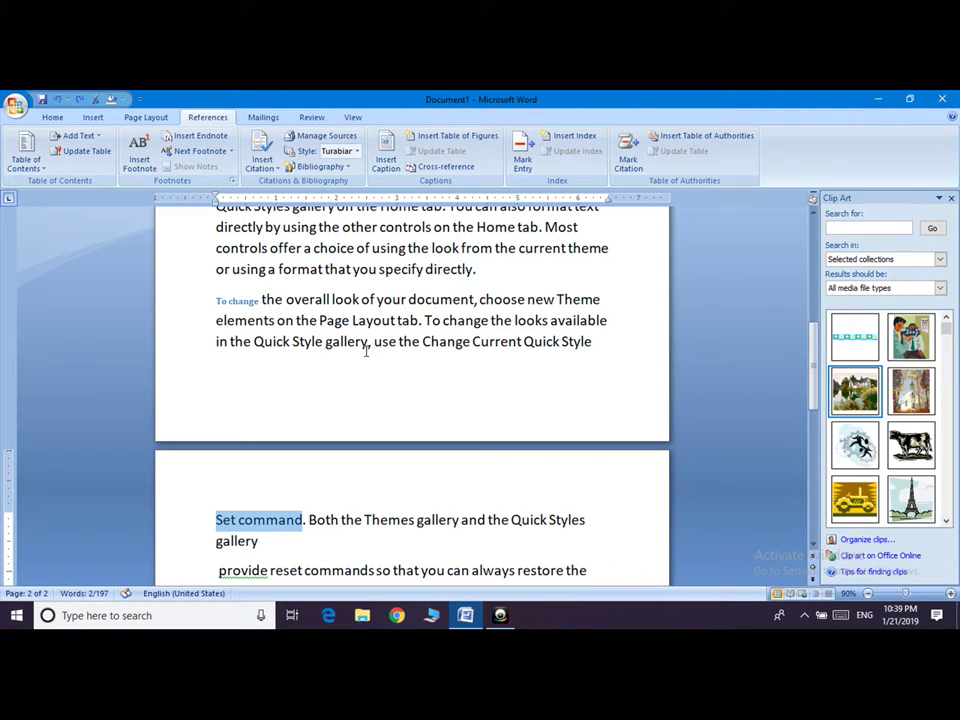
# - Break the text before 'the Themes' and mark that line as a Level 1 contents entry
pyautogui.click(339, 520)
pyautogui.hotkey('ctrl', 'Return')
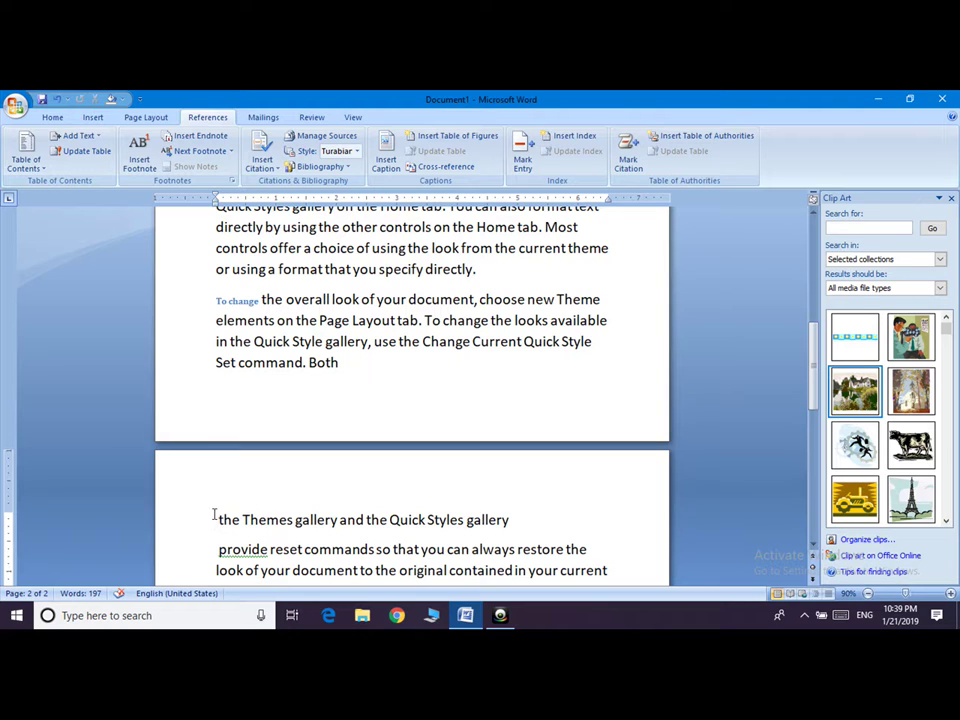
pyautogui.moveTo(216, 520); pyautogui.dragTo(294, 521)
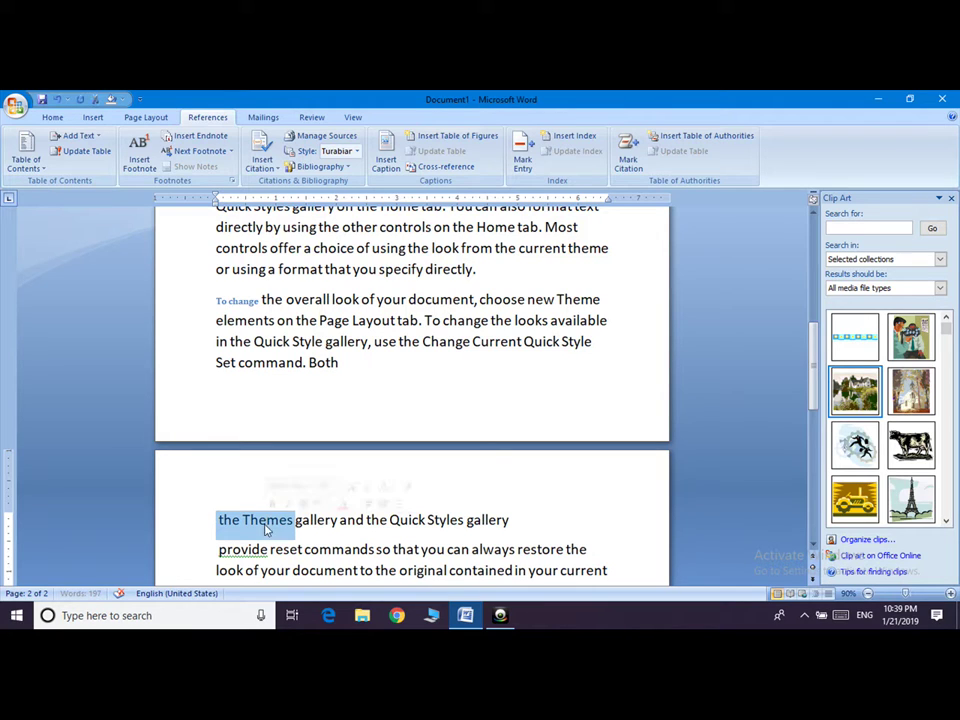
pyautogui.click(97, 139)
pyautogui.click(88, 169)
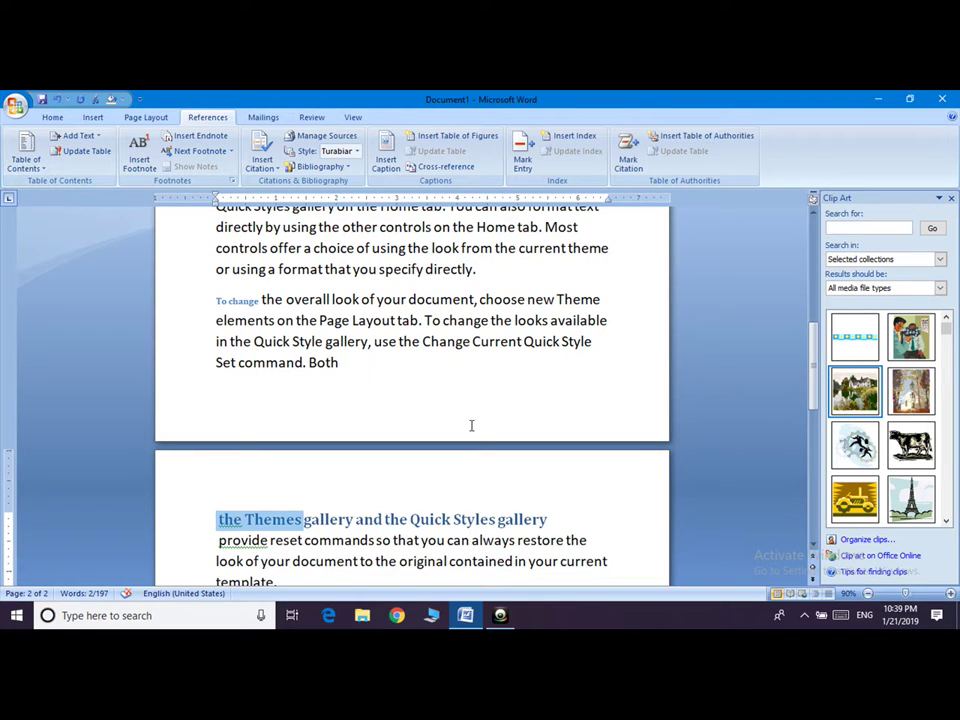
# - Update the entire table of contents and review its four entries on page 1
pyautogui.click(88, 151)
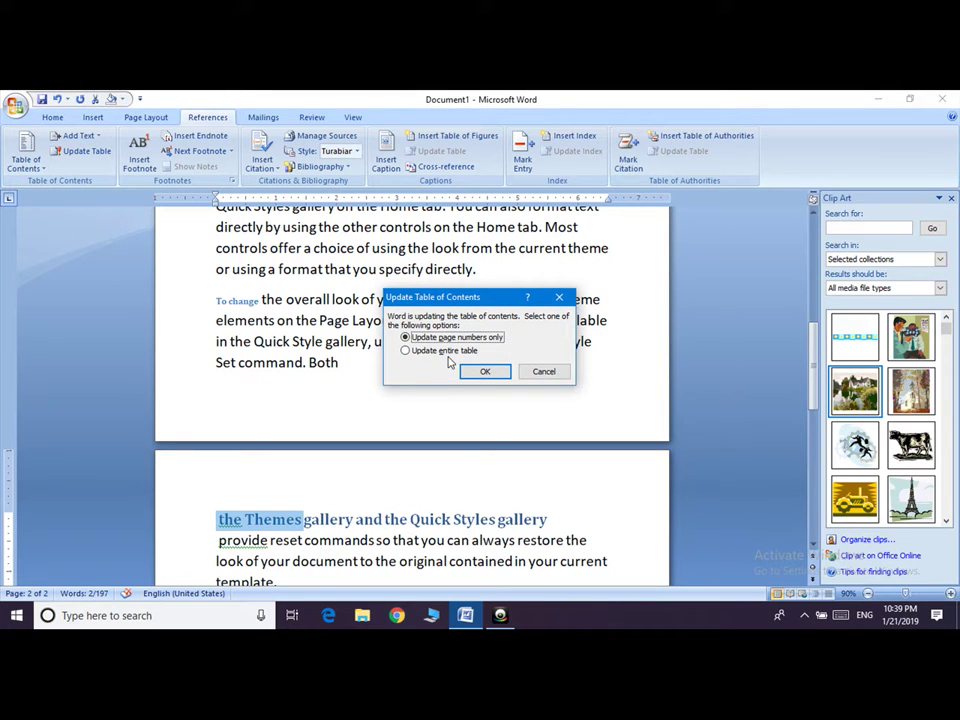
pyautogui.click(405, 351)
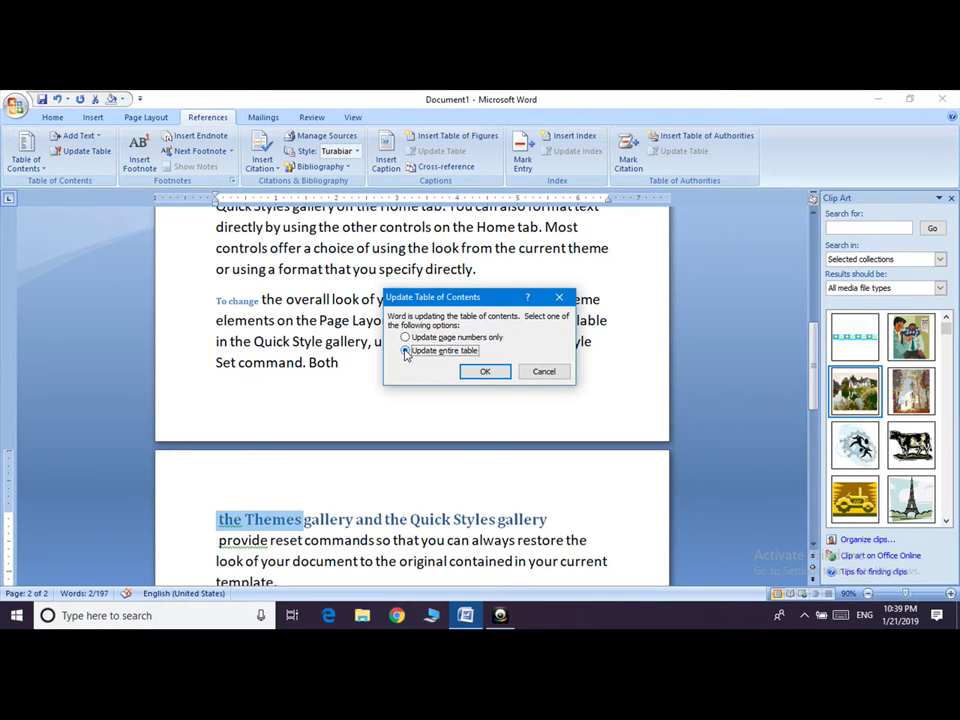
pyautogui.click(484, 373)
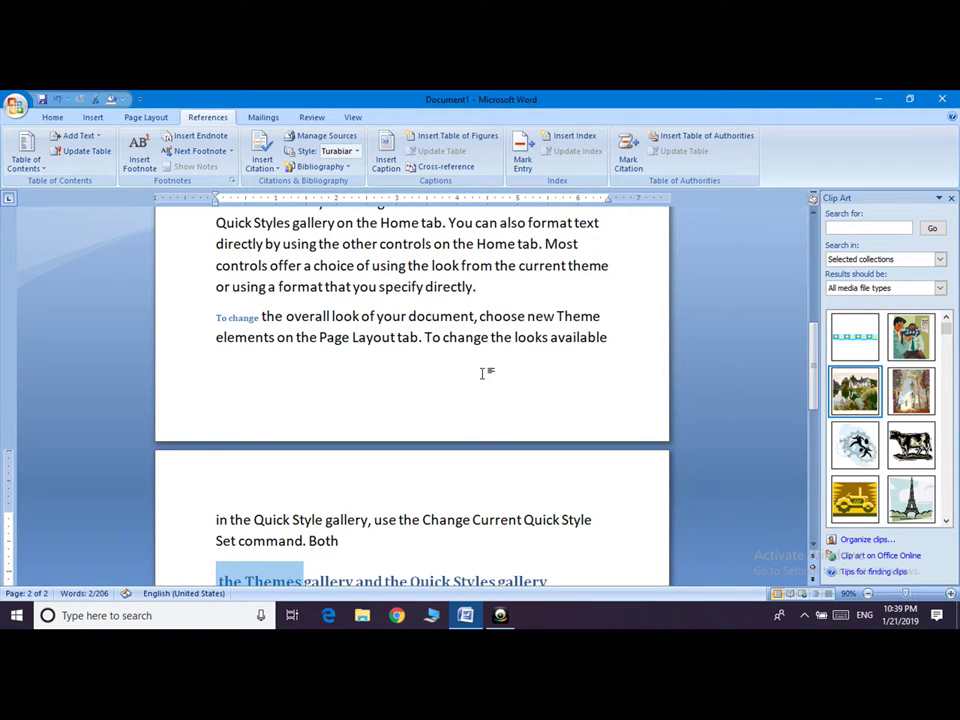
pyautogui.click(813, 226)
pyautogui.click(306, 379)
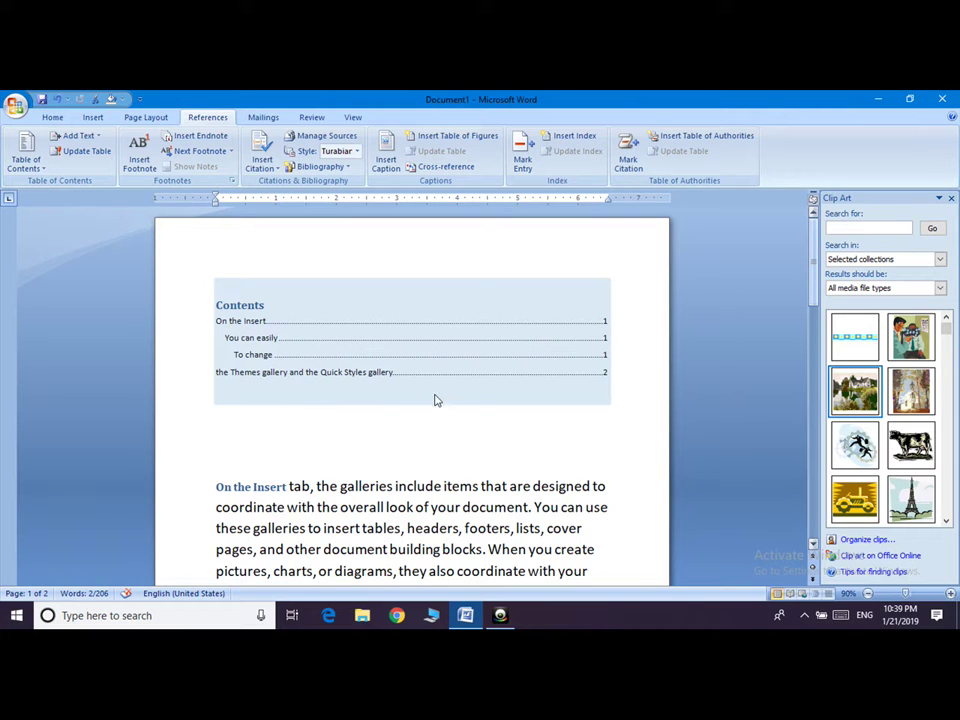
pyautogui.click(369, 424)
pyautogui.click(379, 372)
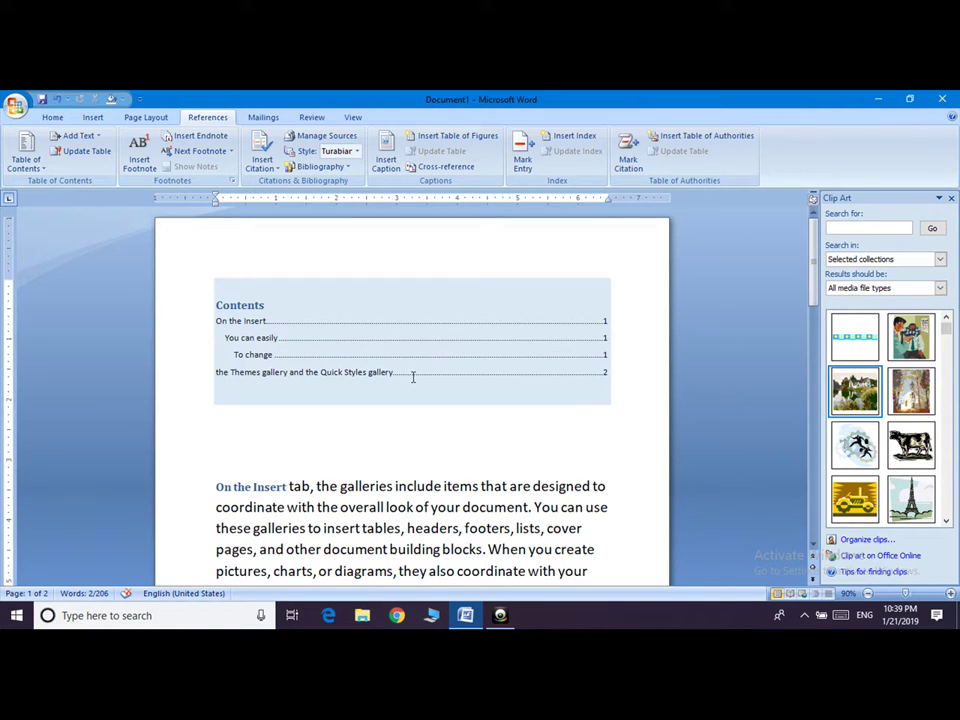
pyautogui.click(600, 410)
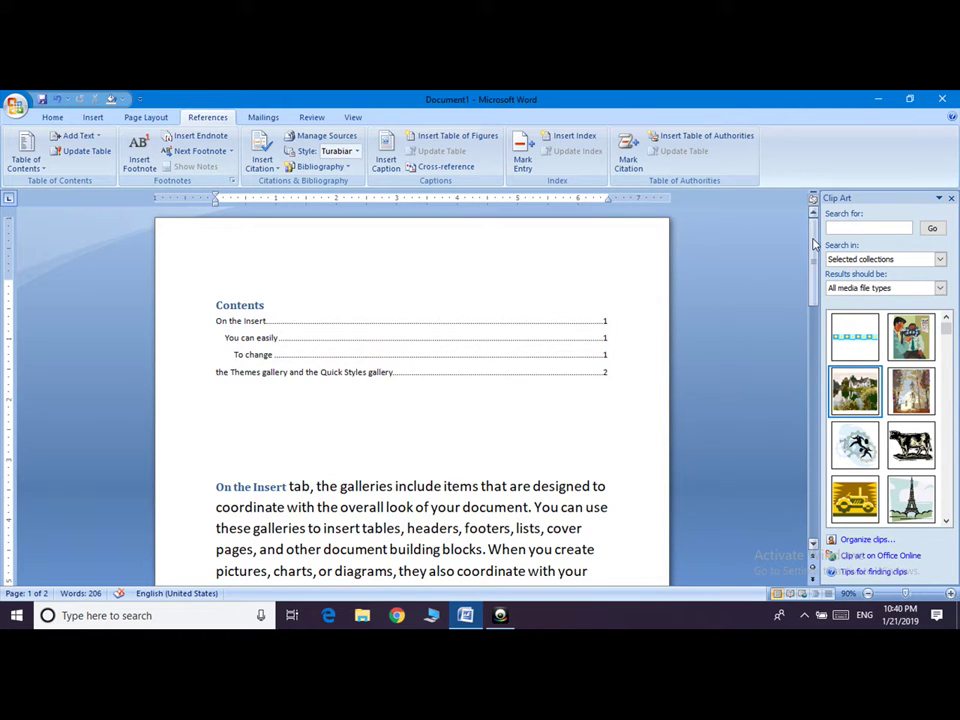
# - Insert footnote 1 after 'look.' with the text 'This para has been taken xyz'
pyautogui.moveTo(813, 250); pyautogui.dragTo(813, 262)
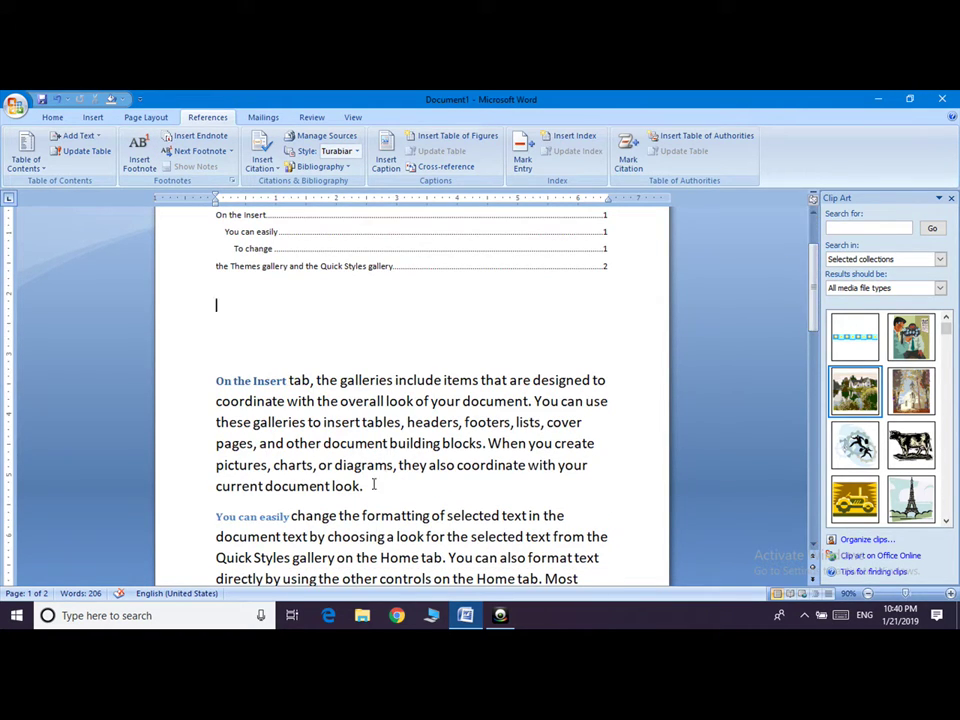
pyautogui.click(139, 155)
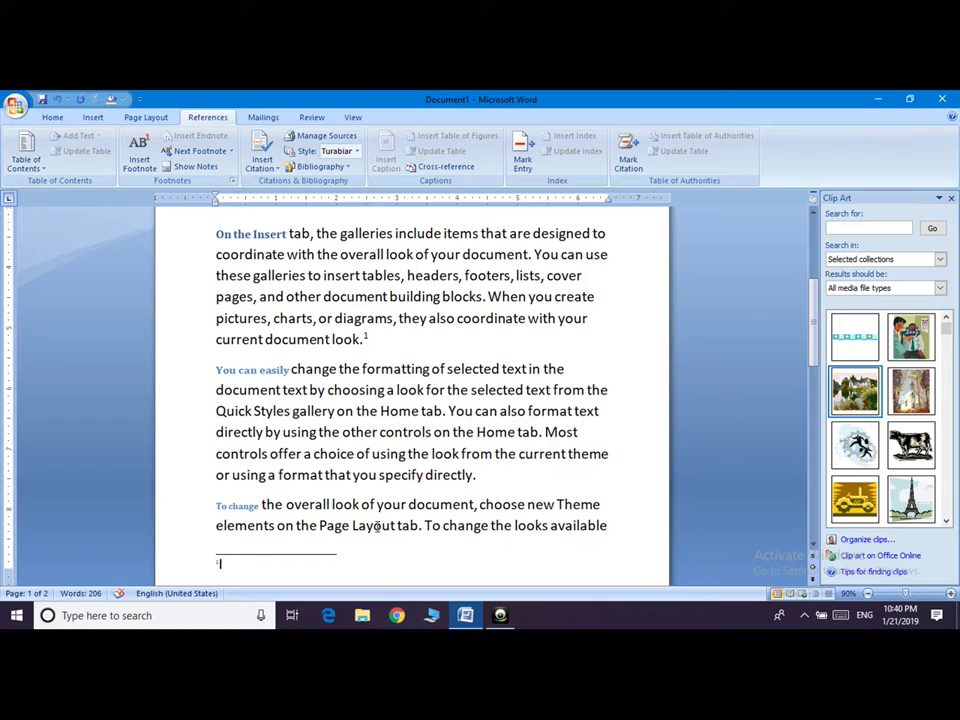
pyautogui.write('This')
pyautogui.write(' h')
pyautogui.write('a')
pyautogui.press('BackSpace')
pyautogui.write('para ')
pyautogui.write('has been')
pyautogui.write(' taken')
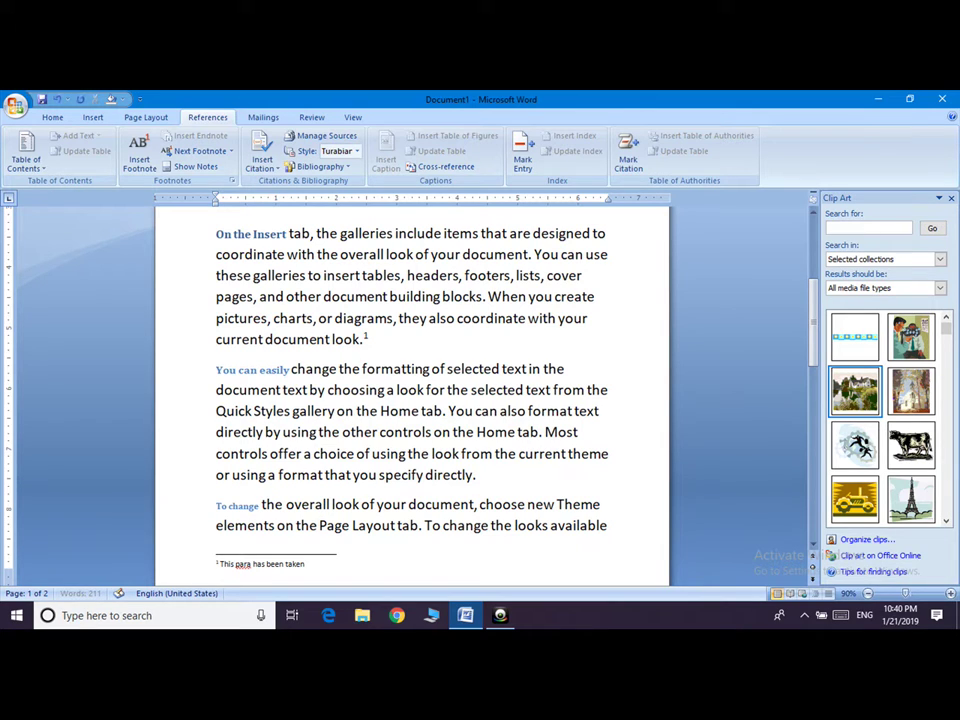
pyautogui.write(' xy')
pyautogui.write('z')
pyautogui.press('Return')
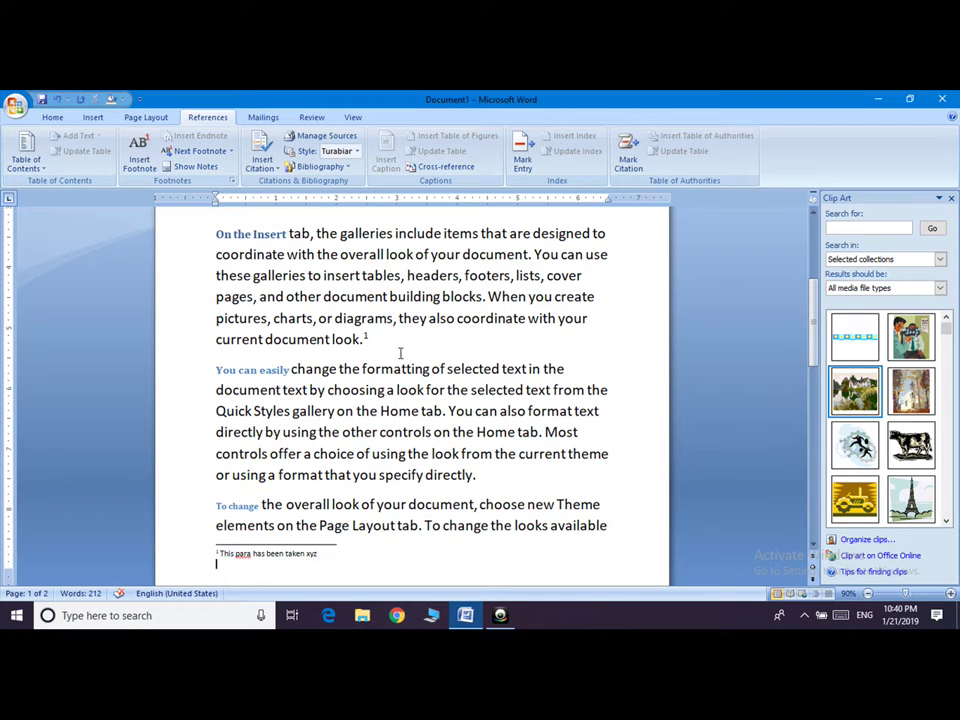
pyautogui.click(478, 474)
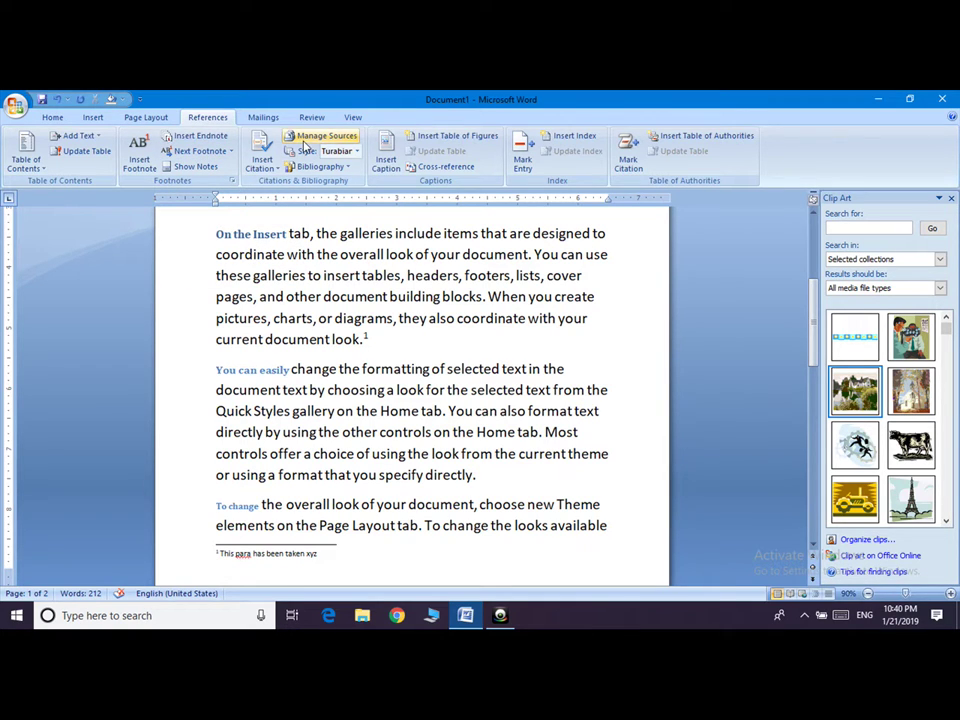
# - Insert an endnote after 'directly.' reading 'This doc is very imp'
pyautogui.click(203, 140)
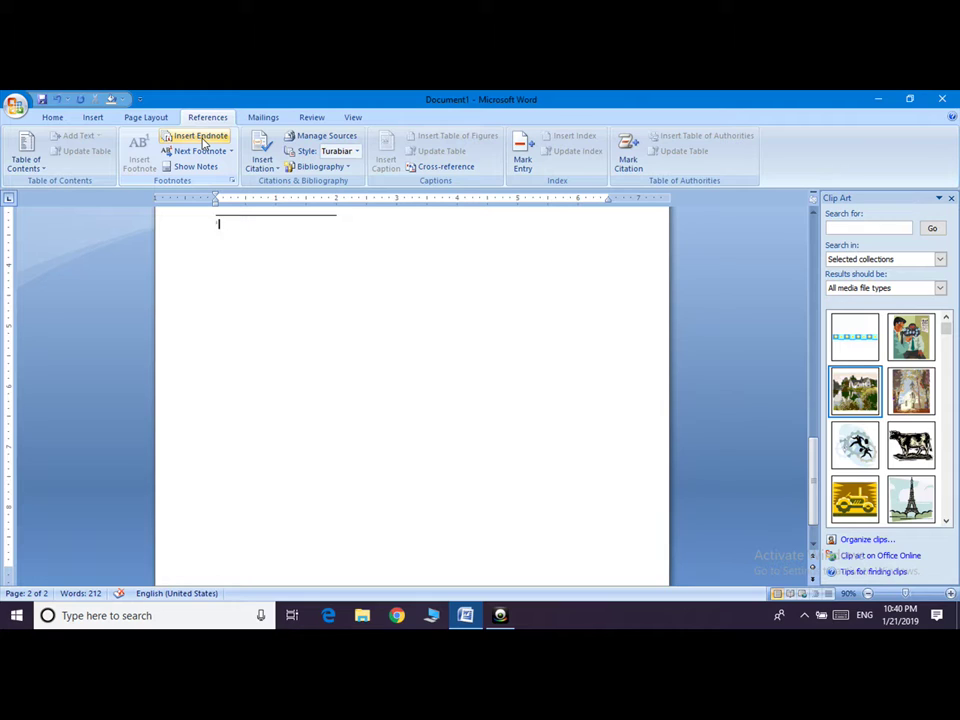
pyautogui.write('t')
pyautogui.write('d')
pyautogui.write('oc i')
pyautogui.write('s ve')
pyautogui.write('ry imp')
pyautogui.press('Return')
# - Jump to the endnote area via Show Notes, then go back to the Contents at the top
pyautogui.scroll(10, 811, 262)
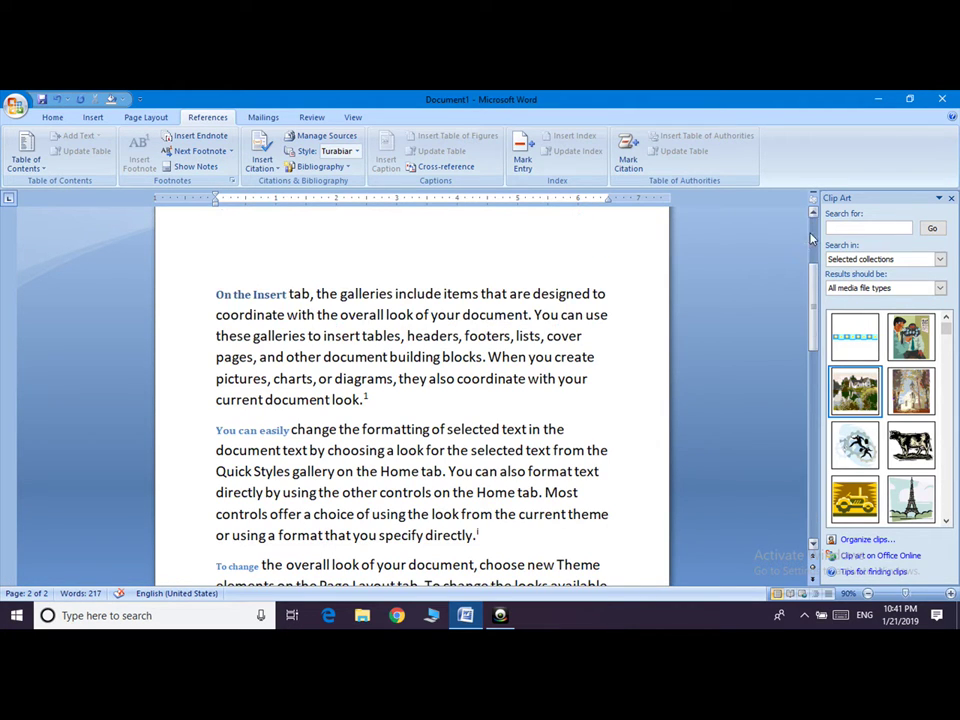
pyautogui.click(199, 168)
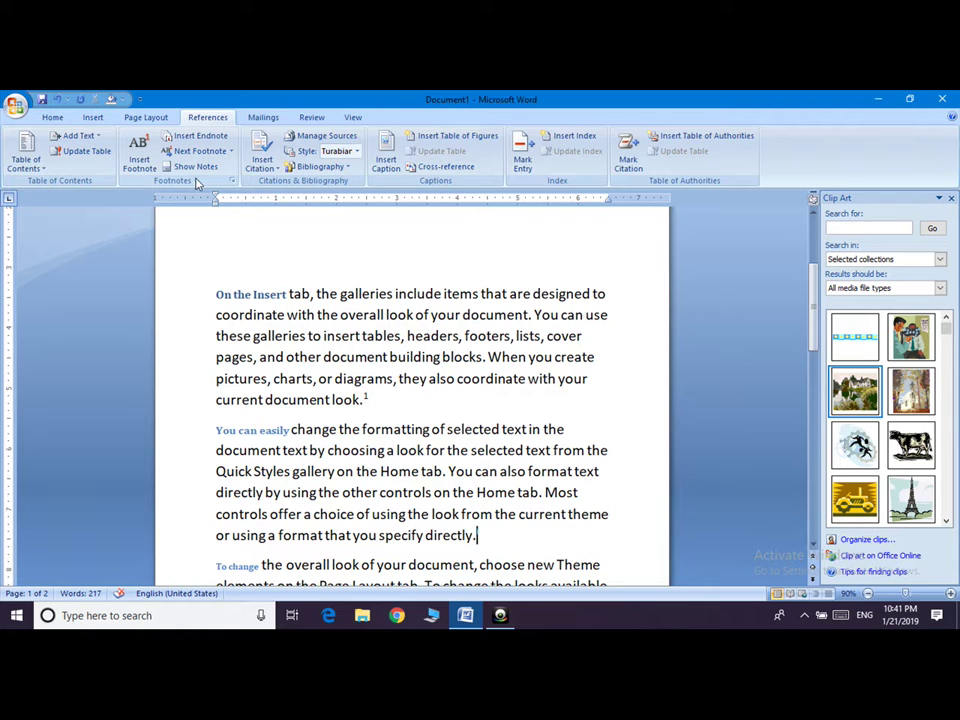
pyautogui.click(197, 167)
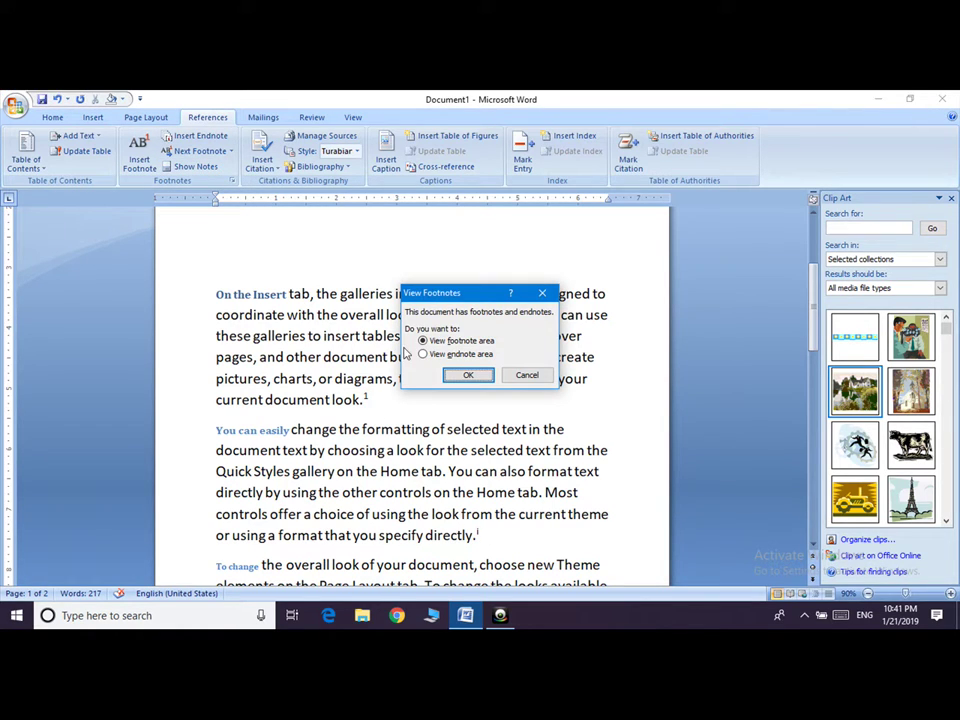
pyautogui.click(424, 355)
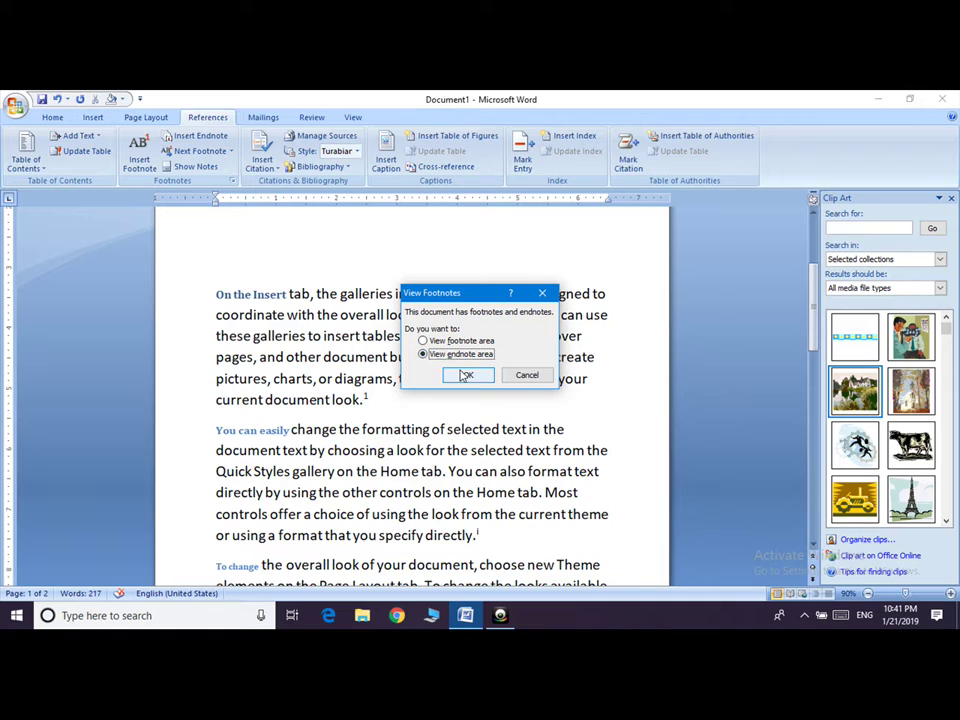
pyautogui.click(467, 374)
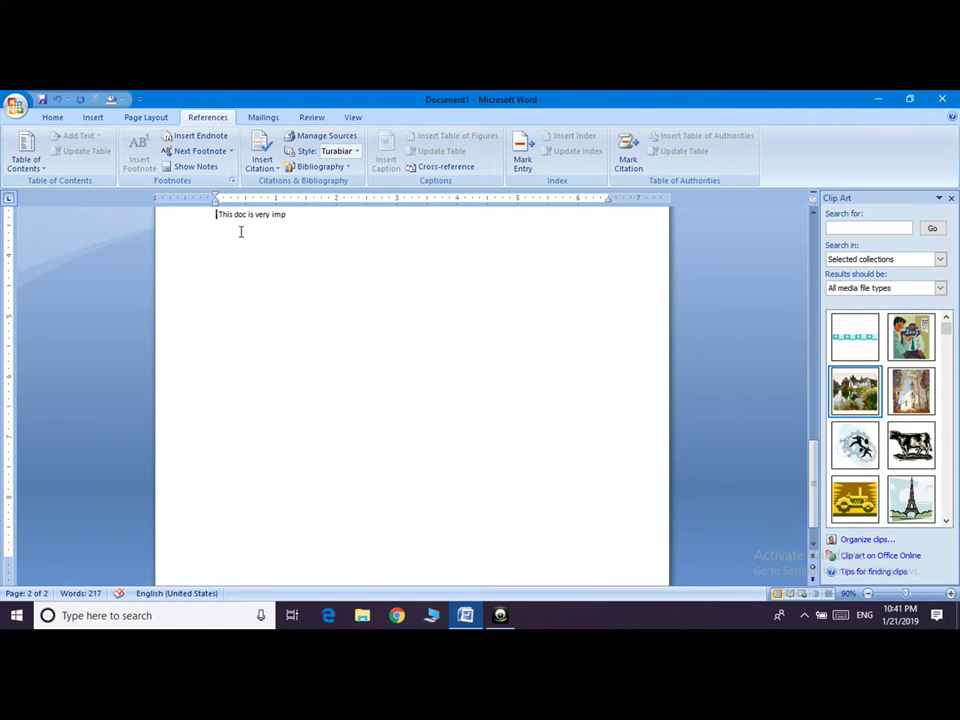
pyautogui.click(818, 233)
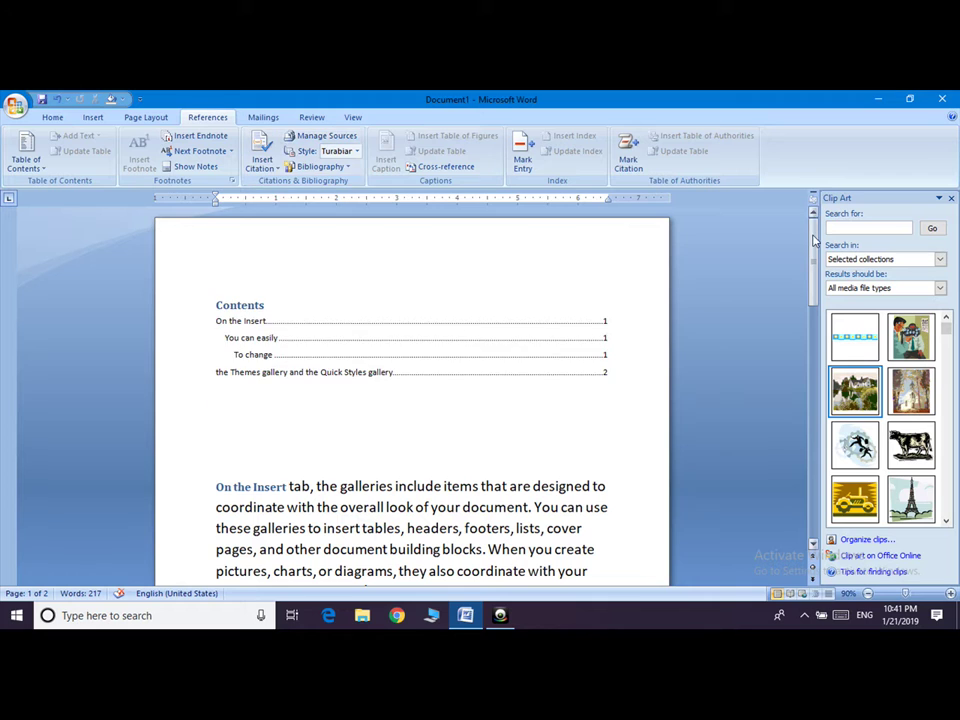
# - Start adding a new citation source after 'look.' in the first paragraph
pyautogui.moveTo(814, 240)
pyautogui.mouseDown()
pyautogui.moveTo(826, 287)
pyautogui.moveTo(814, 280)
pyautogui.mouseUp()
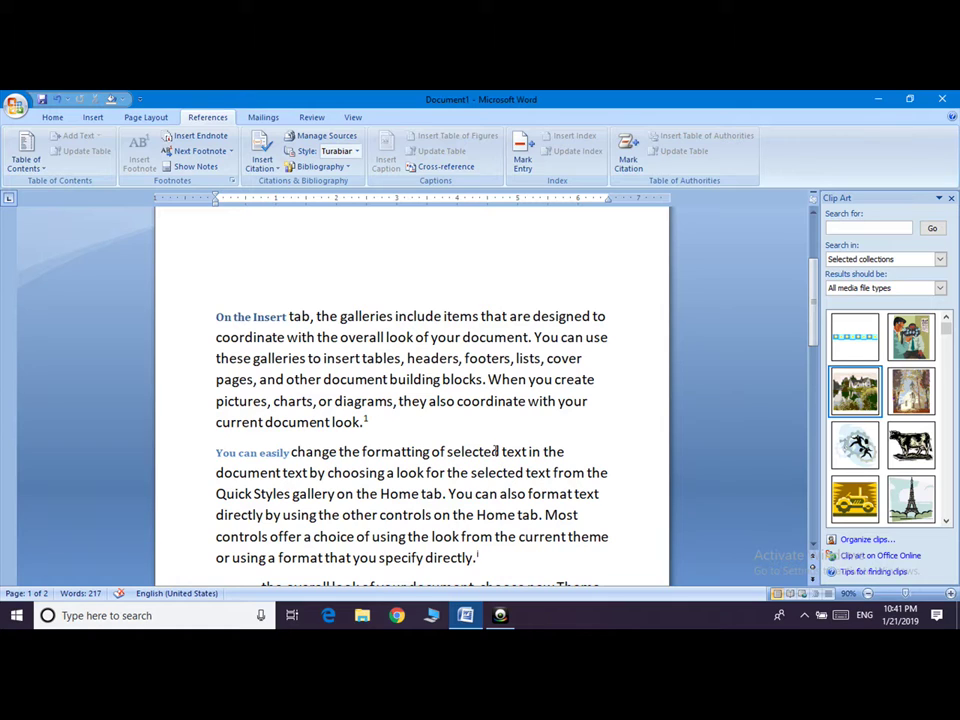
pyautogui.click(366, 421)
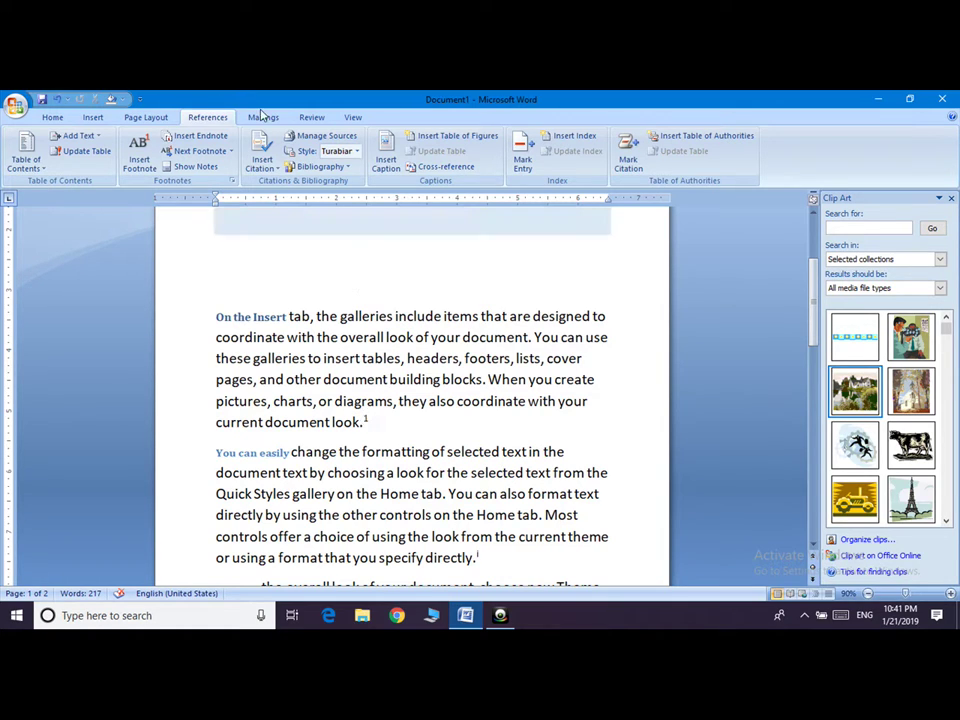
pyautogui.click(260, 168)
pyautogui.click(296, 206)
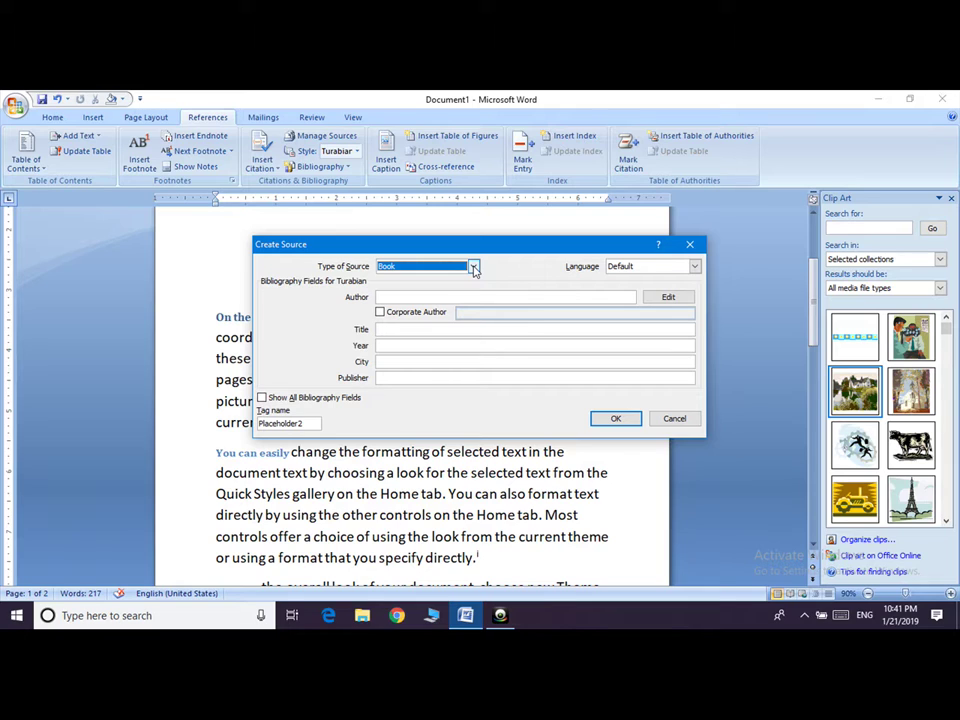
# - Fill in the book source's author, title abc, year 2019, city delhi and publisher, and insert the citation
pyautogui.click(432, 296)
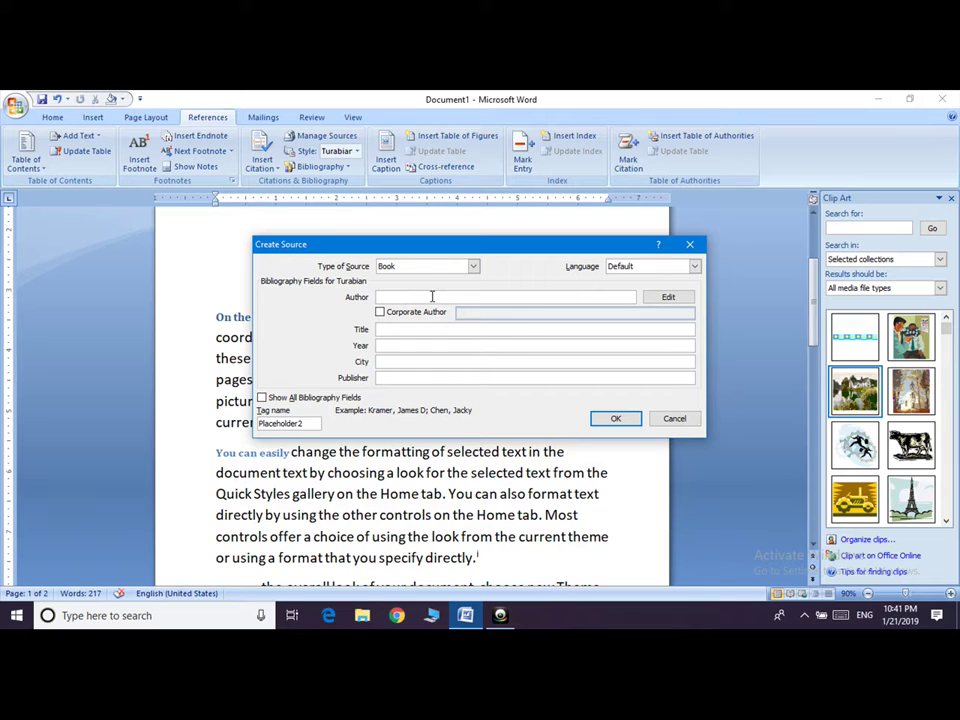
pyautogui.write('Dr ak mittal')
pyautogui.click(424, 332)
pyautogui.write('abc')
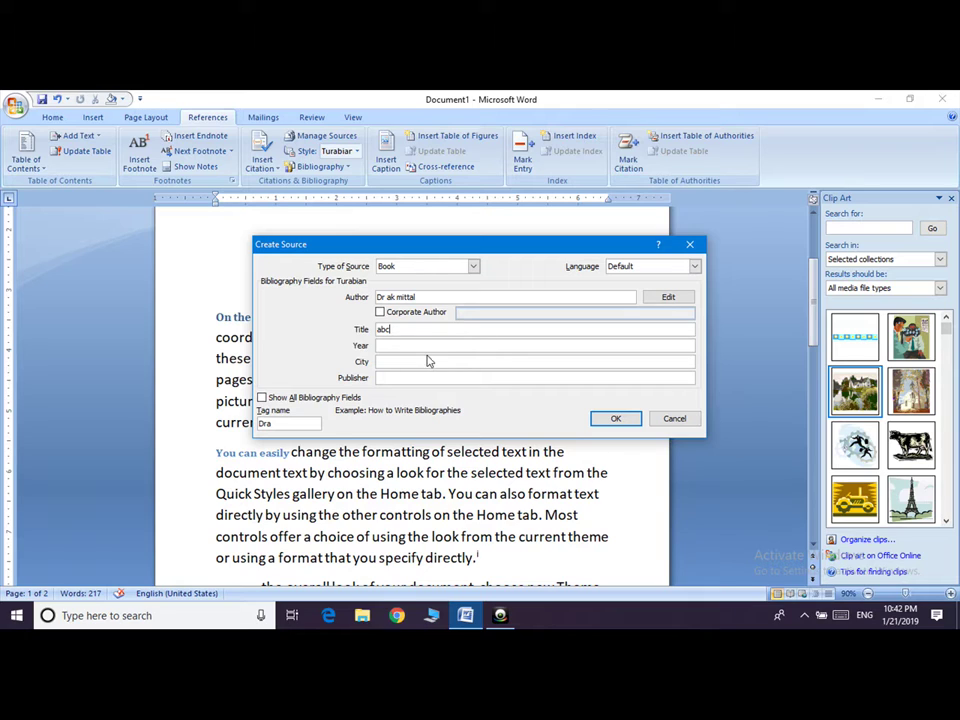
pyautogui.click(474, 345)
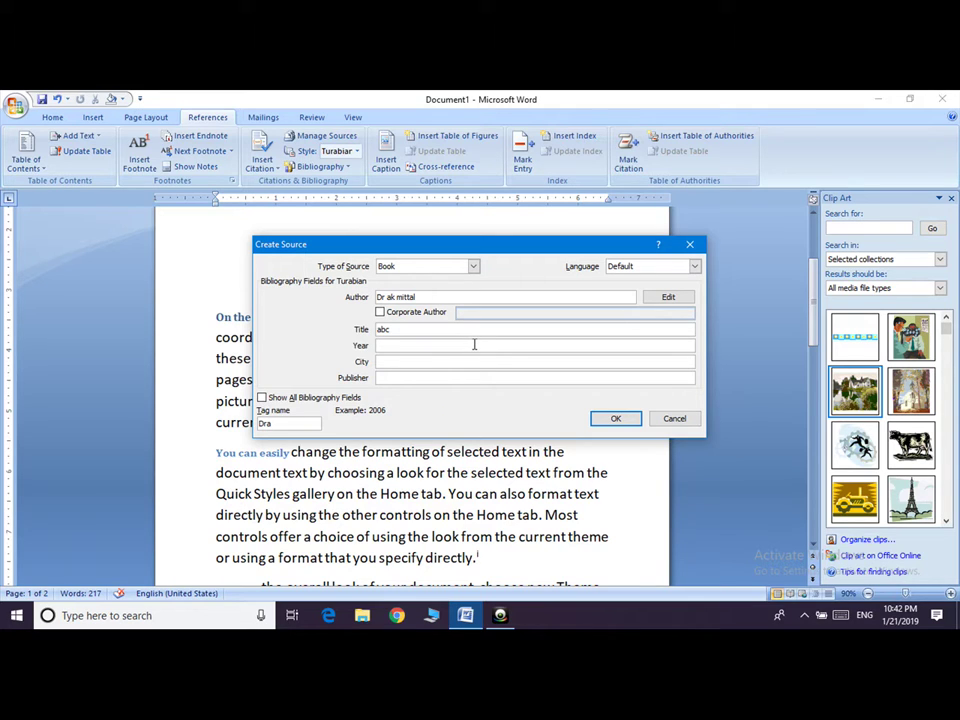
pyautogui.write('2019')
pyautogui.click(503, 360)
pyautogui.write('delhi')
pyautogui.click(500, 377)
pyautogui.write('nageen prakashan')
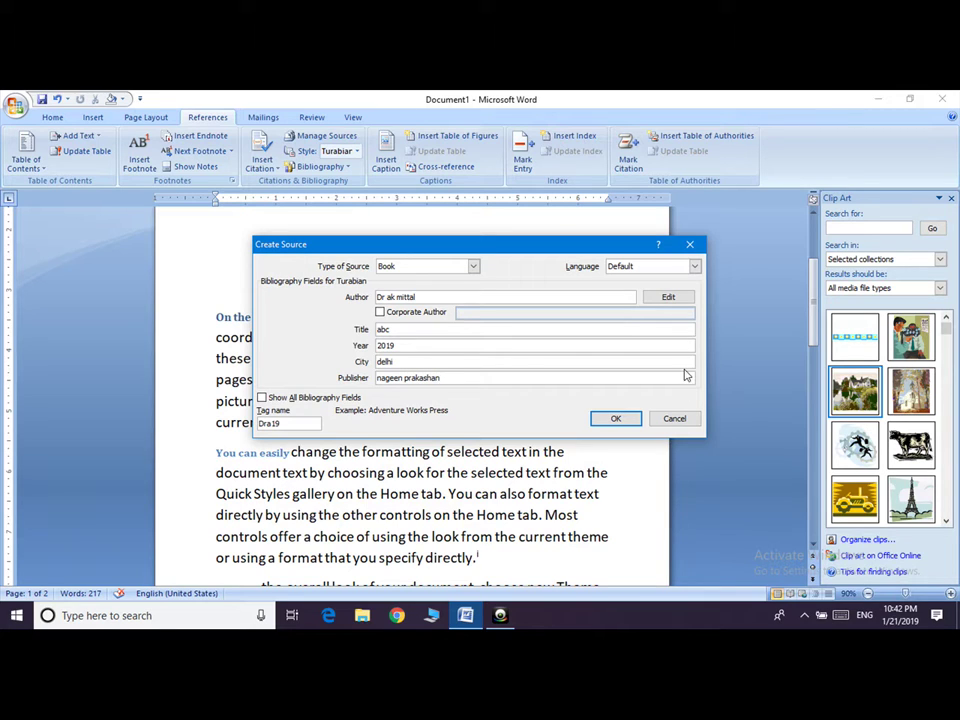
pyautogui.click(617, 419)
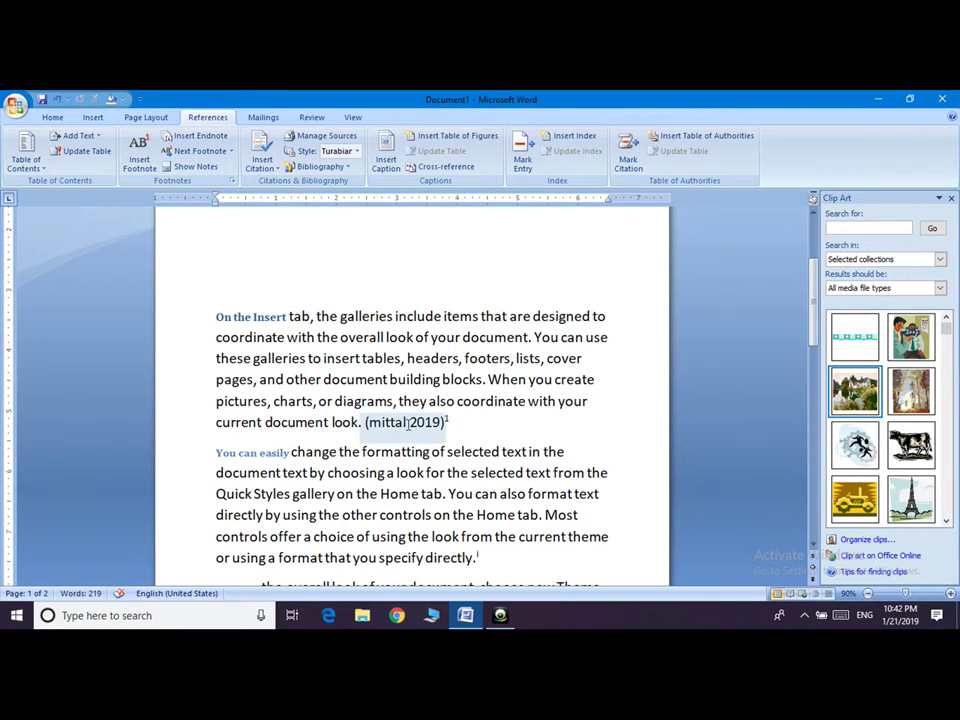
pyautogui.click(444, 421)
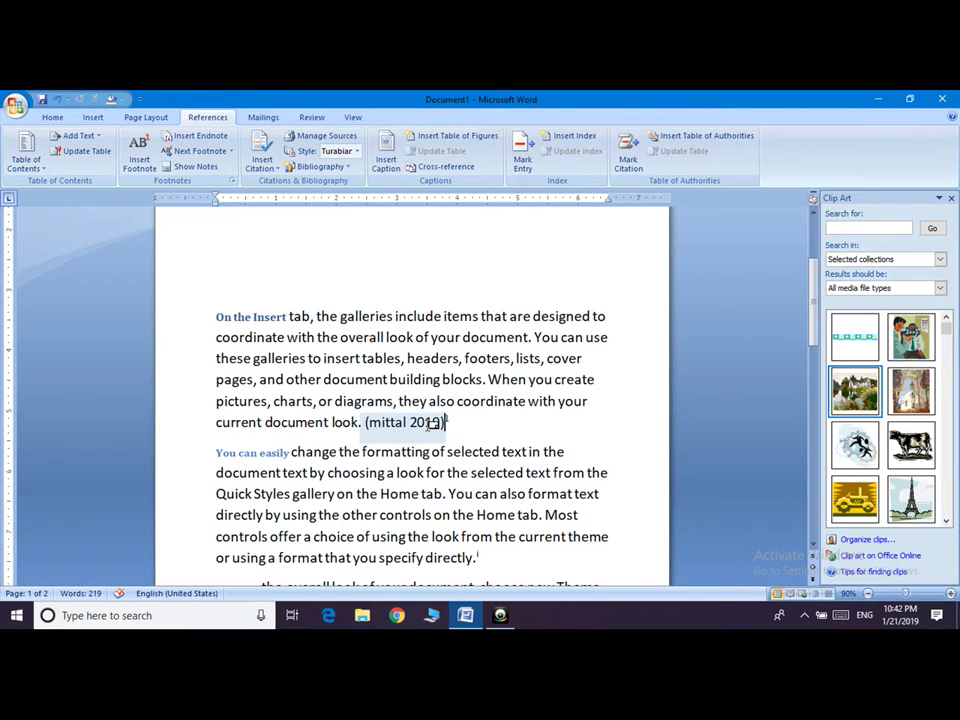
# - Open the Placeholder1 source in the Source Manager, leave it unchanged, and close the manager
pyautogui.click(316, 138)
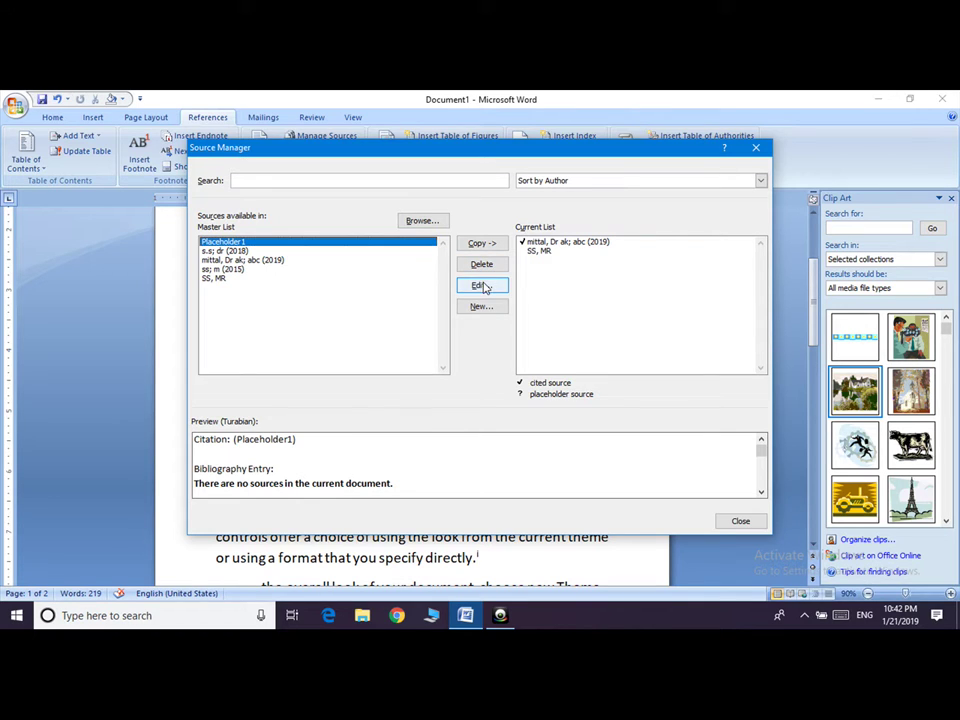
pyautogui.click(482, 285)
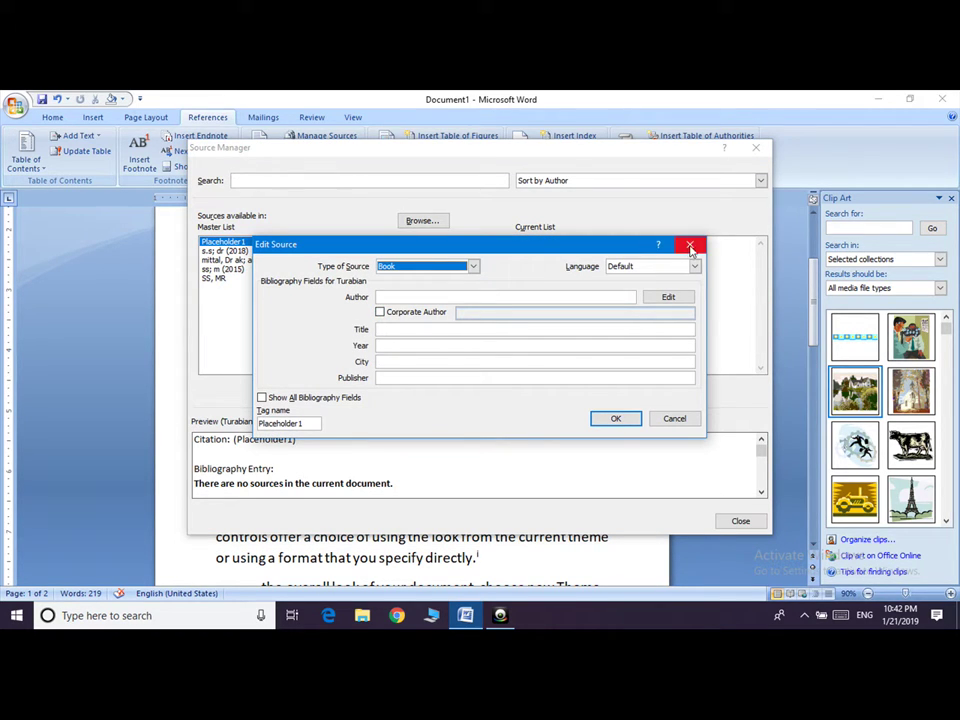
pyautogui.click(689, 245)
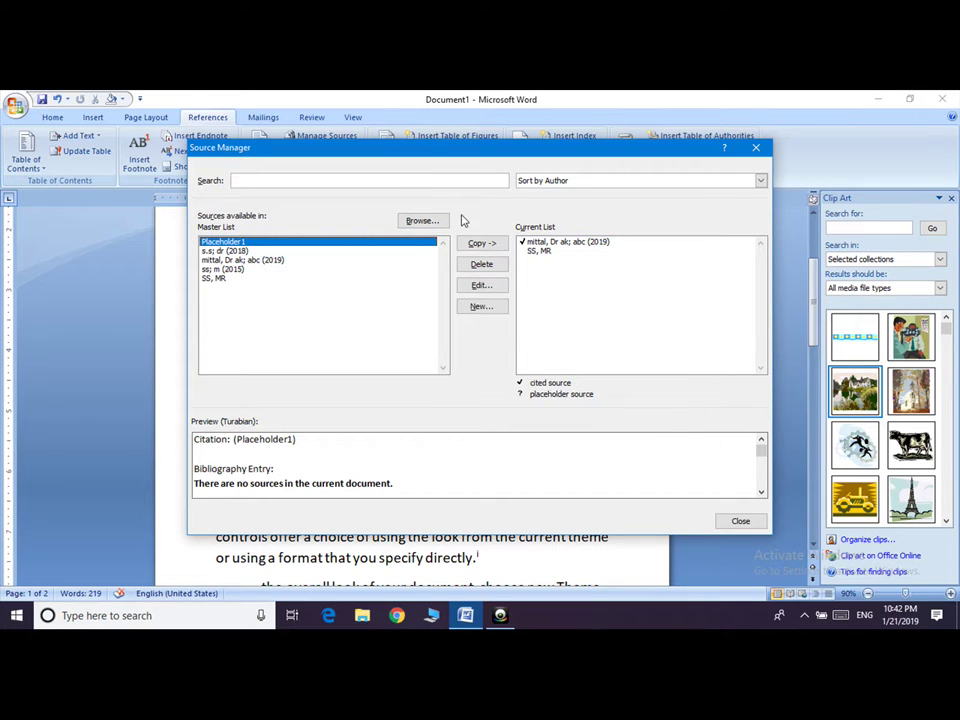
pyautogui.click(757, 150)
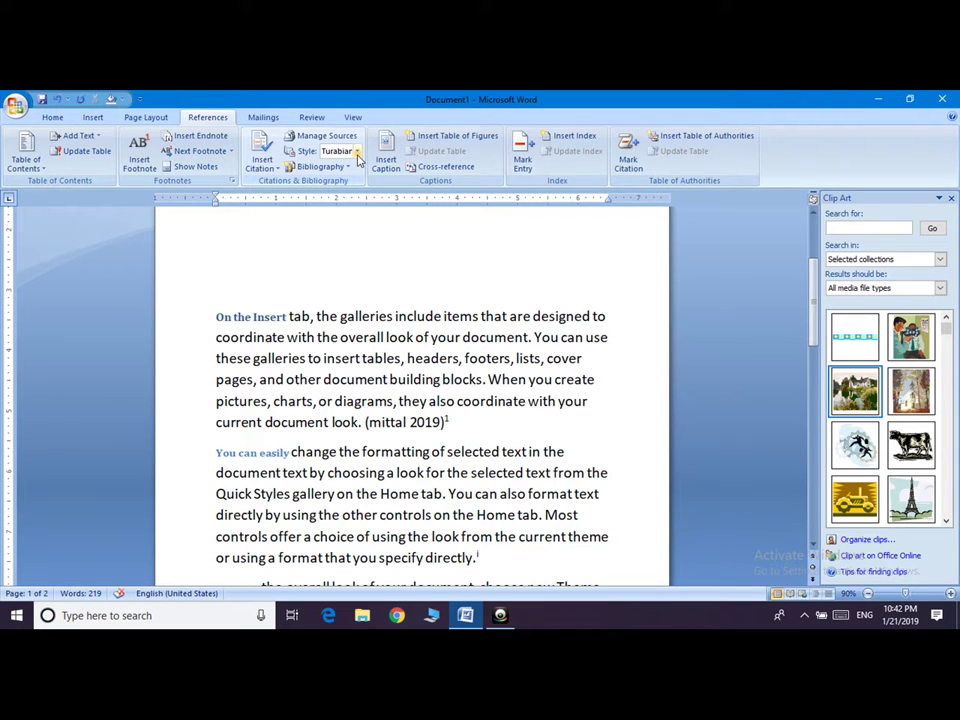
# - Set the citation style to GOST - Title Sort and insert the built-in Bibliography
pyautogui.click(357, 153)
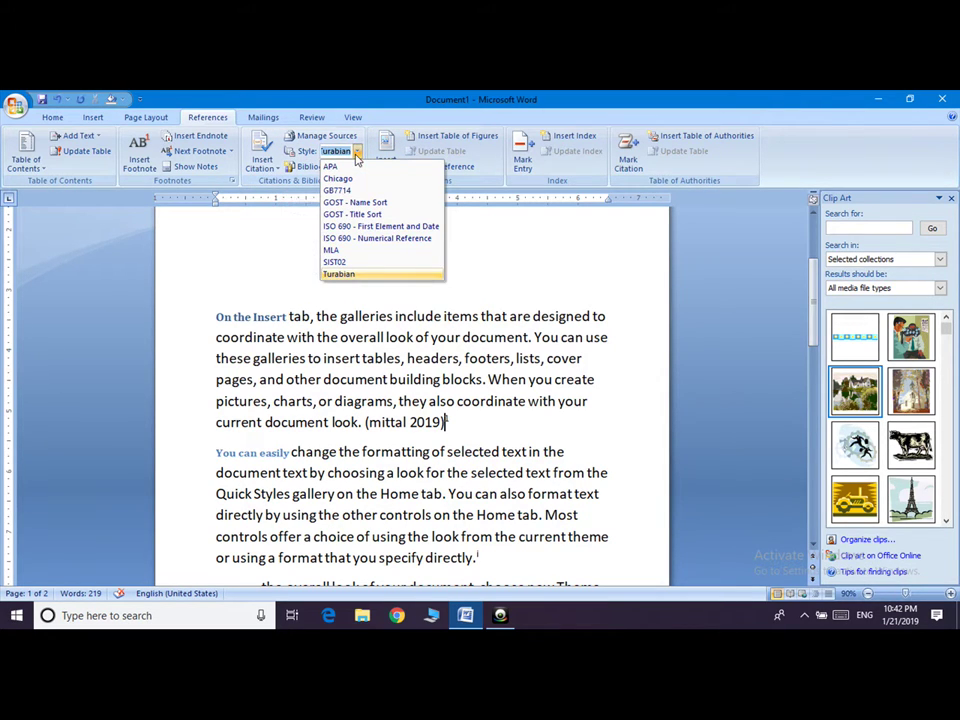
pyautogui.click(343, 217)
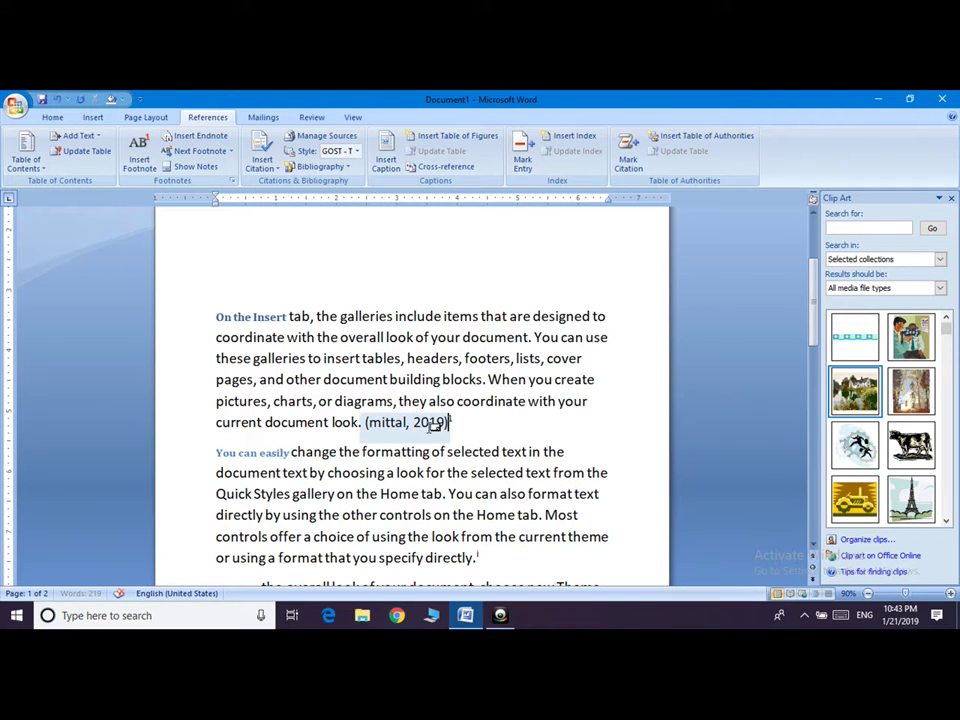
pyautogui.click(339, 169)
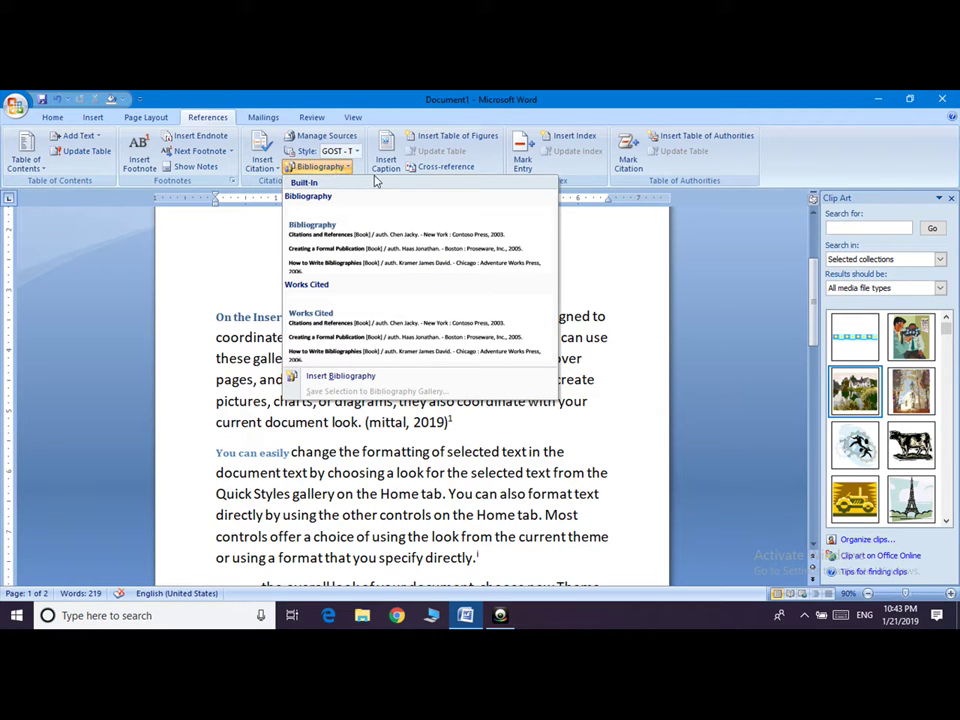
pyautogui.click(363, 253)
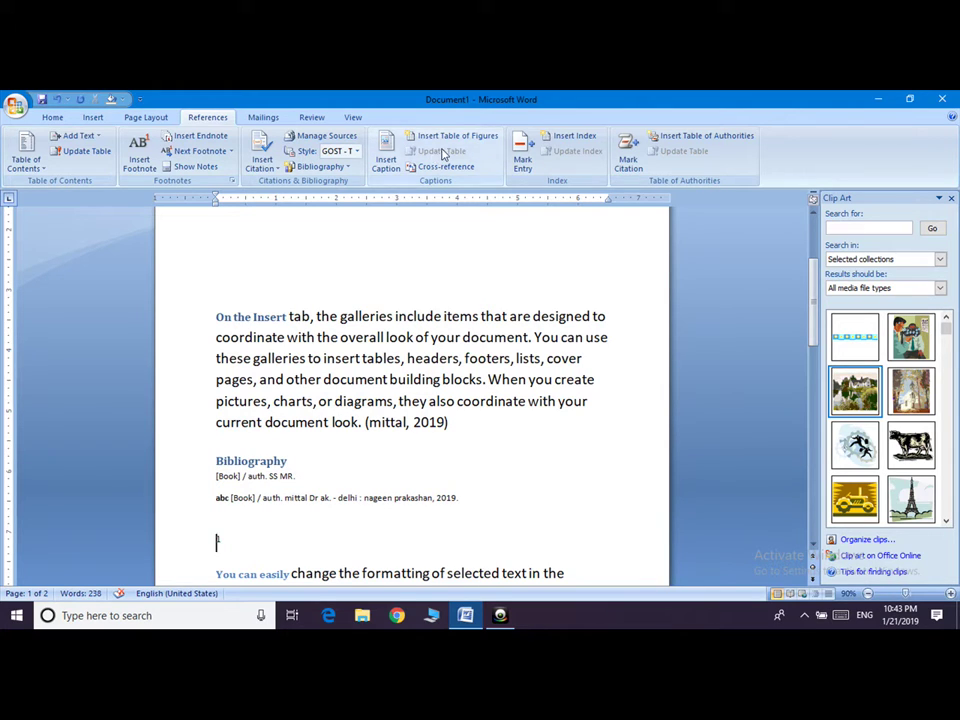
# - Insert the house-and-pond clip art before 'tab' and resize it to 1.77" by 2.07"
pyautogui.click(93, 118)
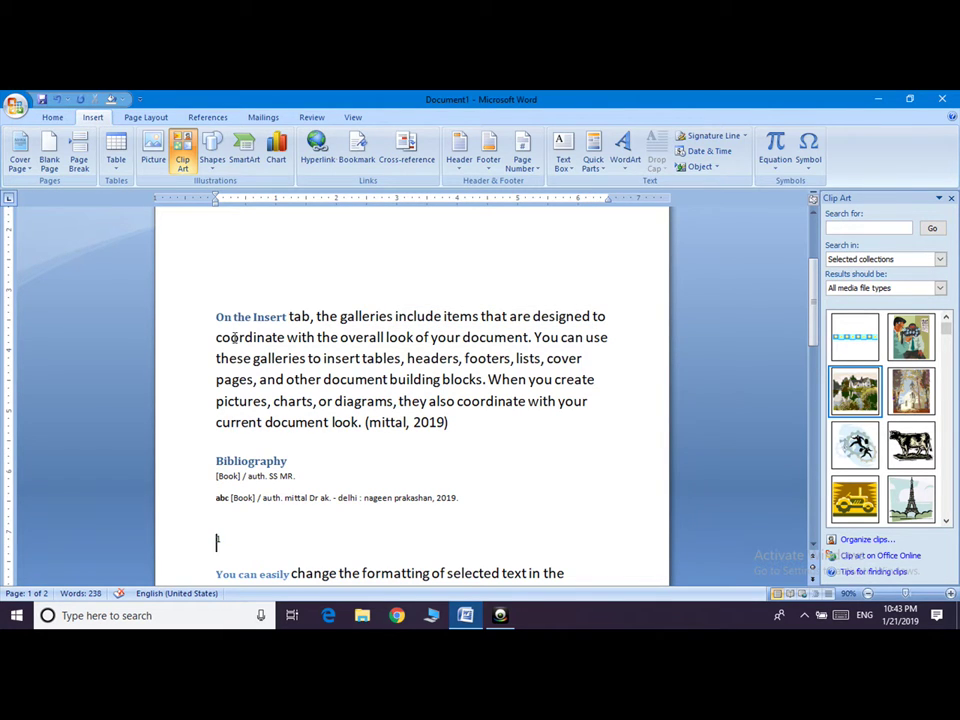
pyautogui.click(289, 316)
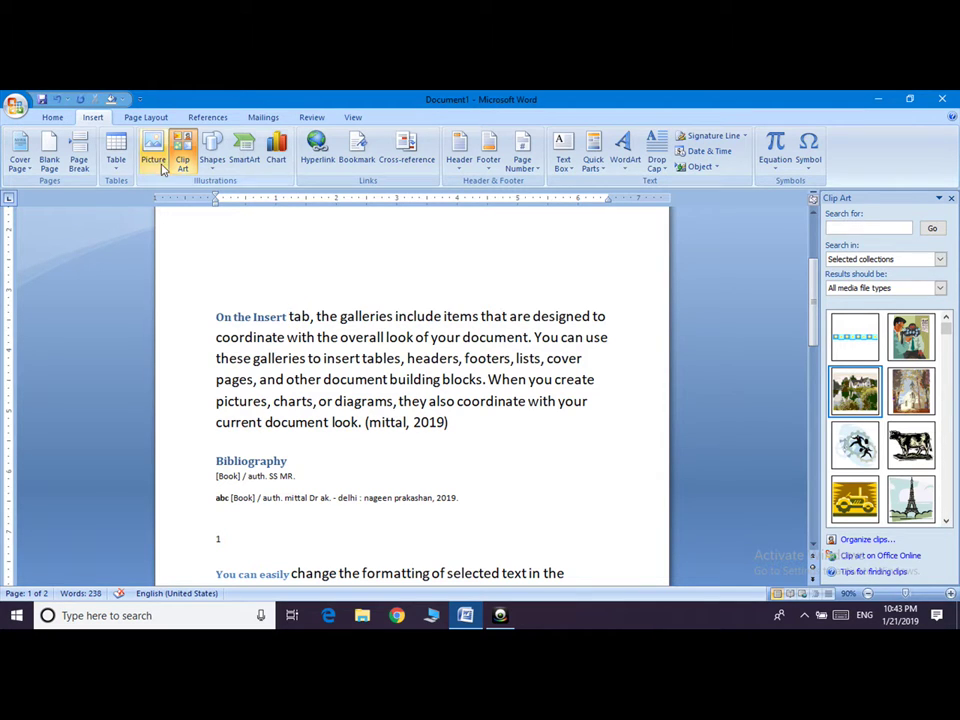
pyautogui.click(856, 393)
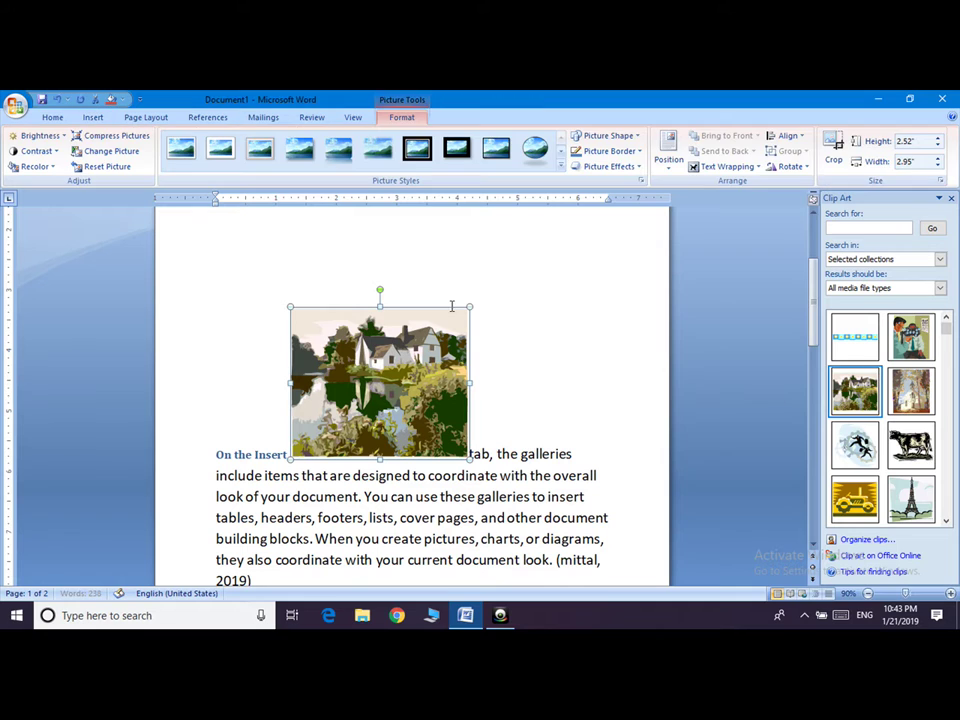
pyautogui.moveTo(288, 305); pyautogui.dragTo(340, 341)
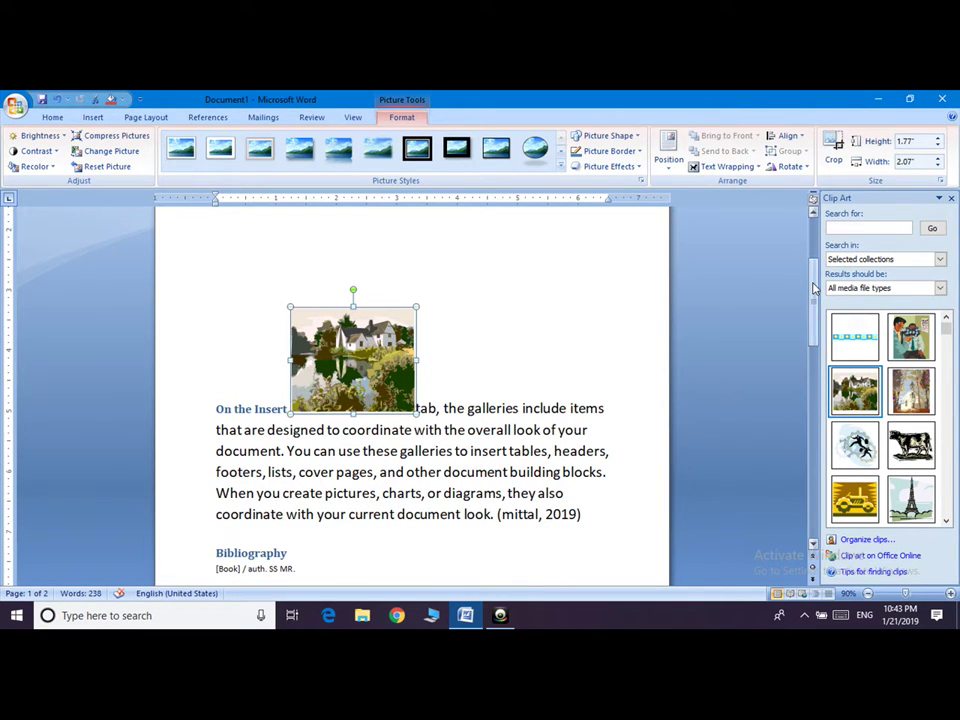
pyautogui.moveTo(813, 289); pyautogui.dragTo(813, 280)
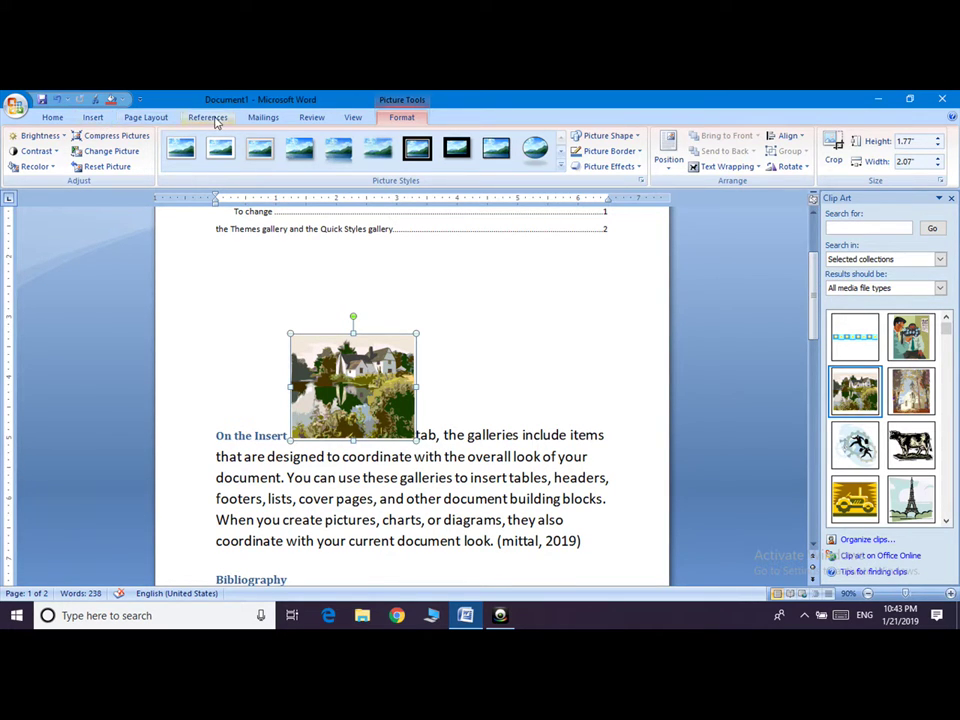
# - Caption the lakeside house picture 'Figure a', keeping the default Figure label
pyautogui.click(208, 117)
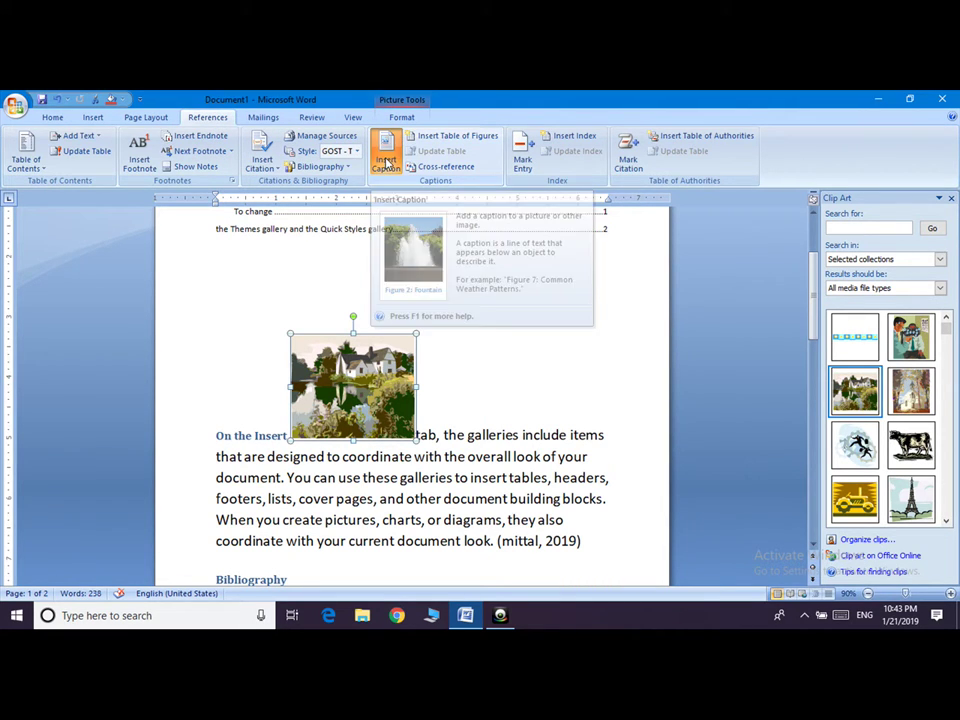
pyautogui.click(387, 162)
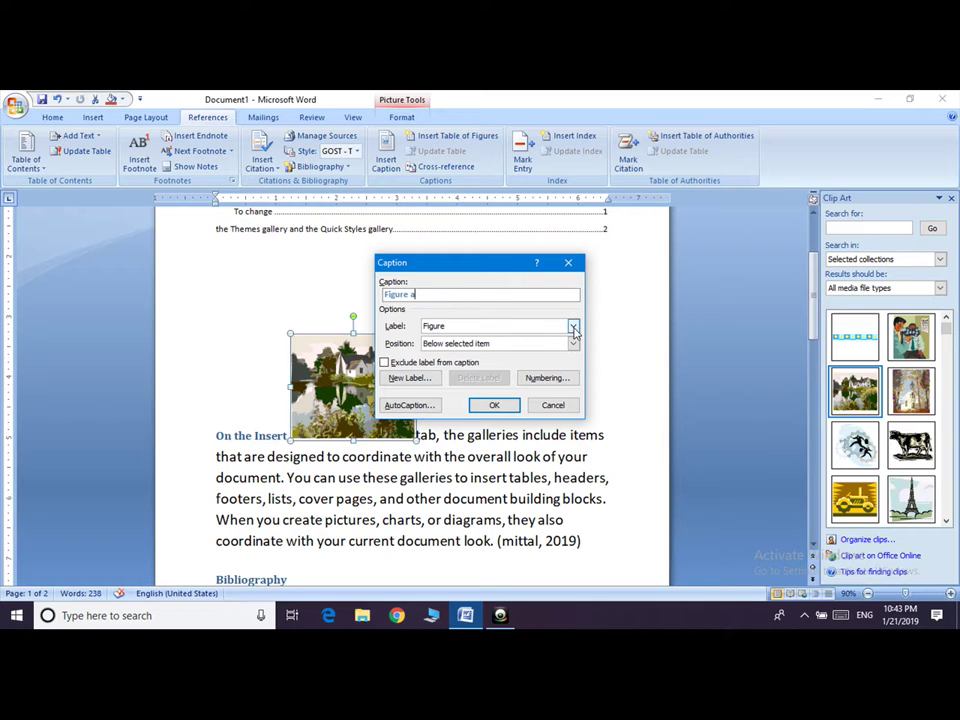
pyautogui.click(574, 328)
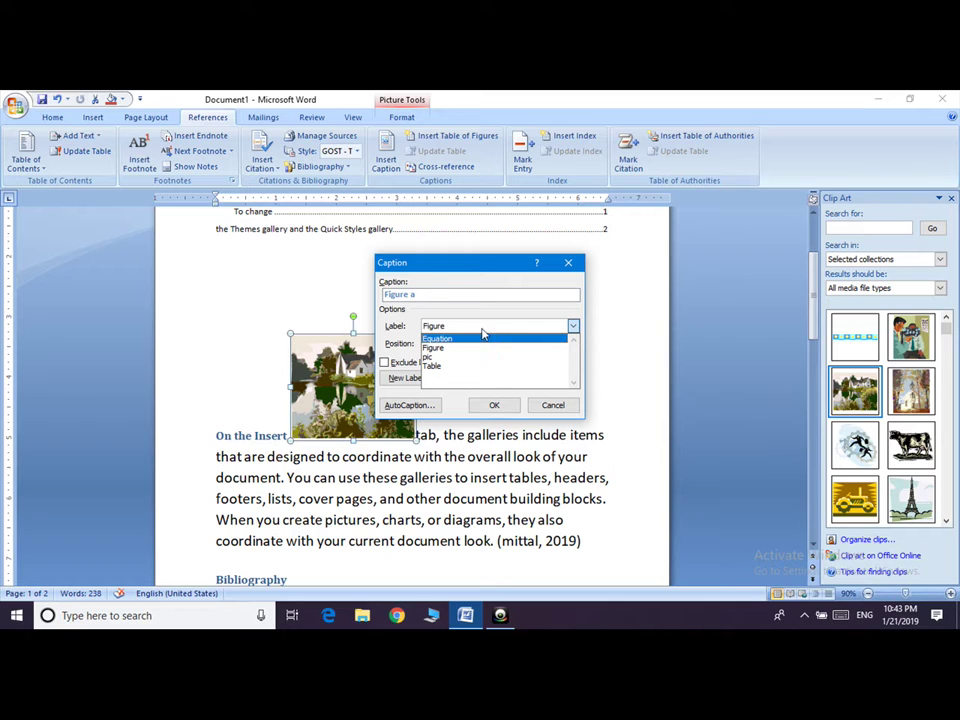
pyautogui.click(481, 330)
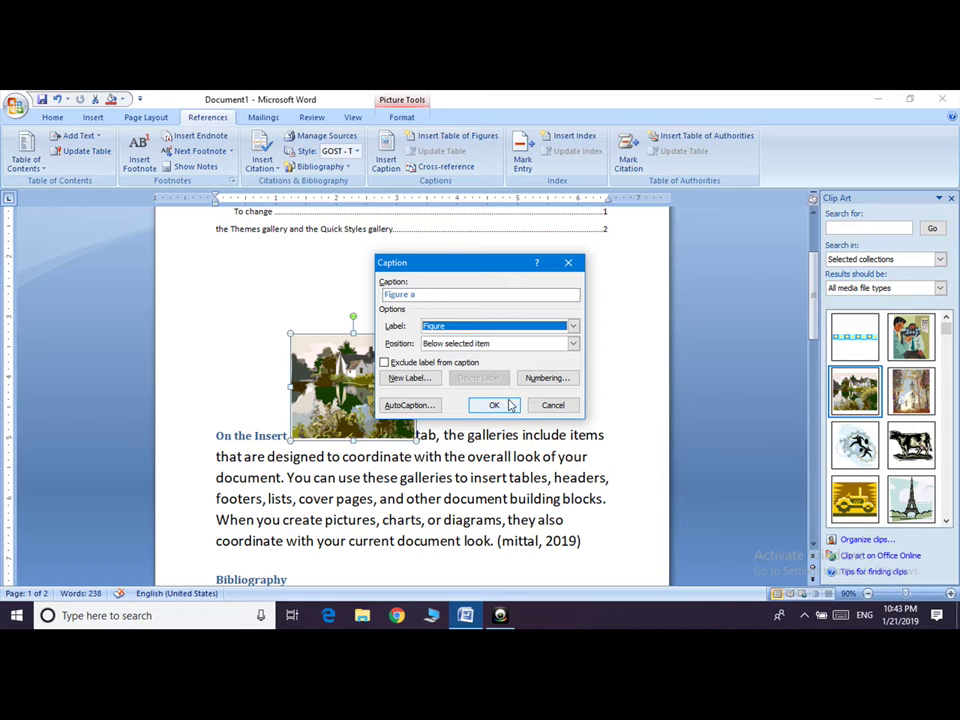
pyautogui.click(494, 404)
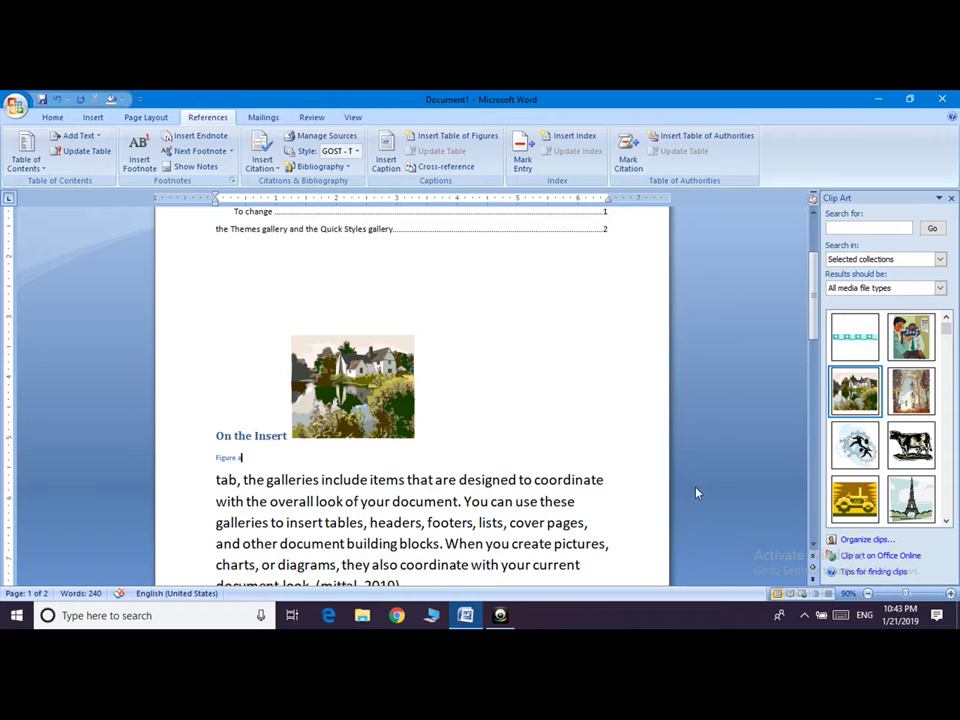
pyautogui.moveTo(814, 322); pyautogui.dragTo(818, 364)
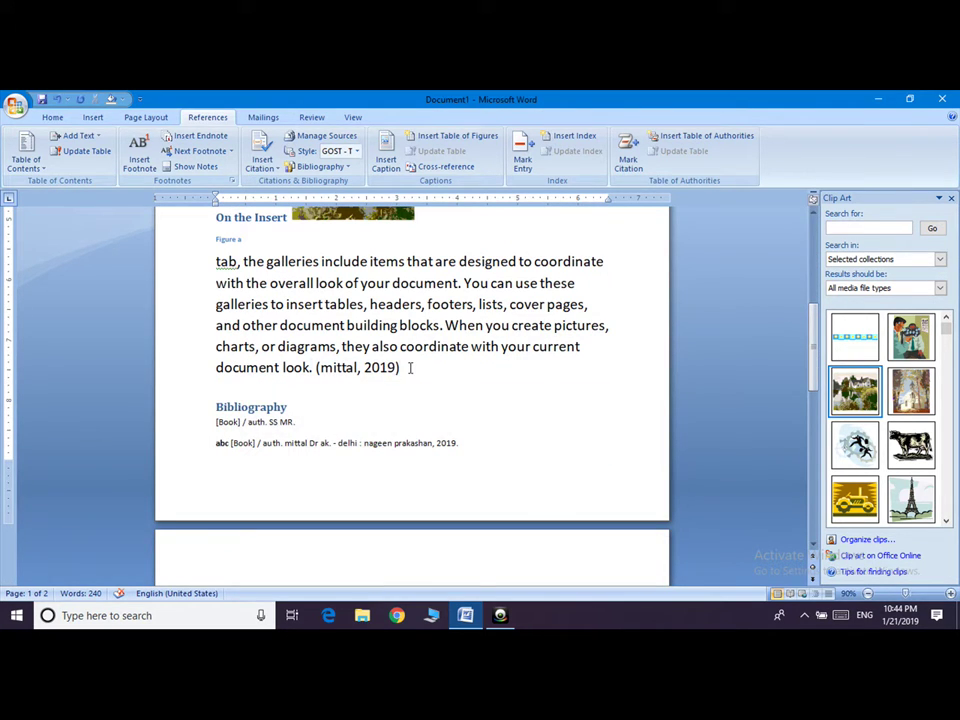
# - Insert the doctor clip art after '(mittal, 2019)', shrink it to 2.23" by 1.79", and caption it 'Figure b'
pyautogui.click(910, 338)
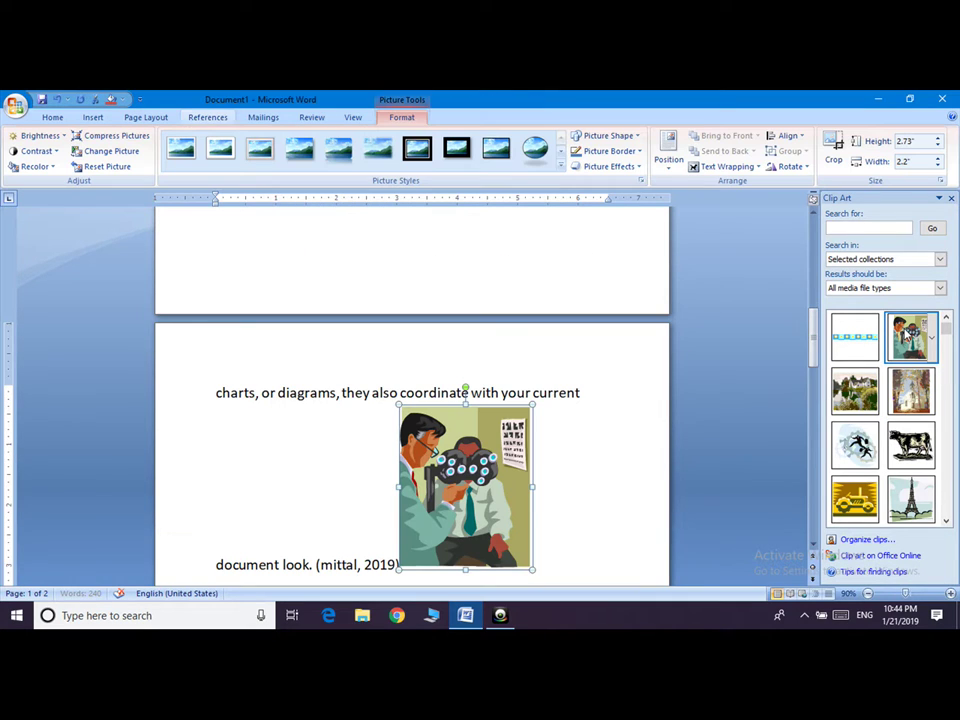
pyautogui.moveTo(370, 400)
pyautogui.mouseDown()
pyautogui.moveTo(398, 404)
pyautogui.moveTo(422, 436)
pyautogui.mouseUp()
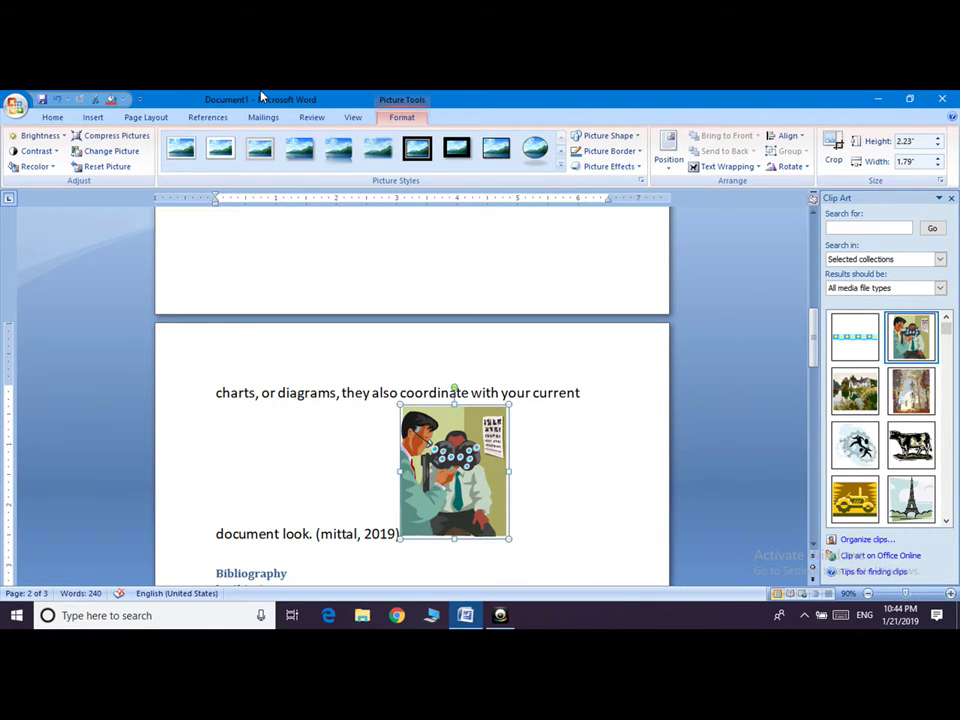
pyautogui.click(208, 117)
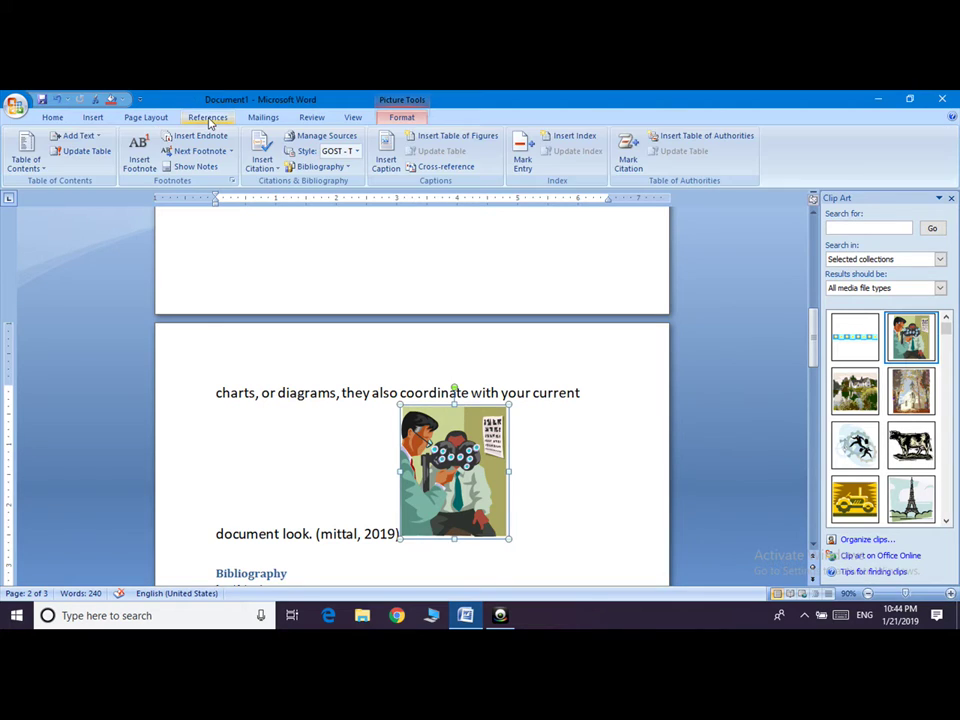
pyautogui.click(387, 163)
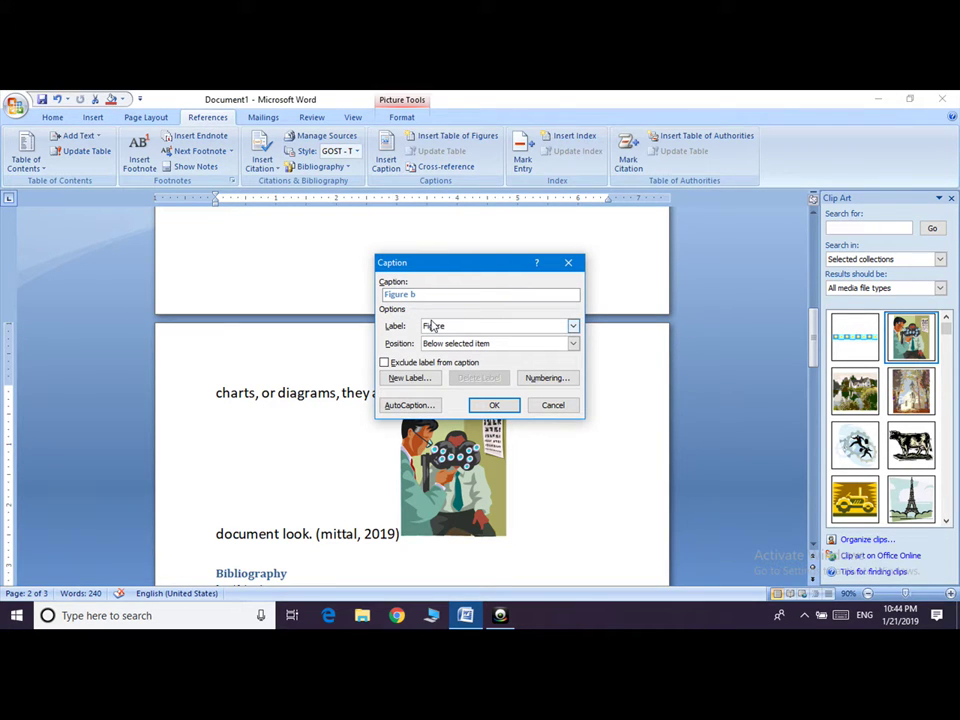
pyautogui.click(505, 407)
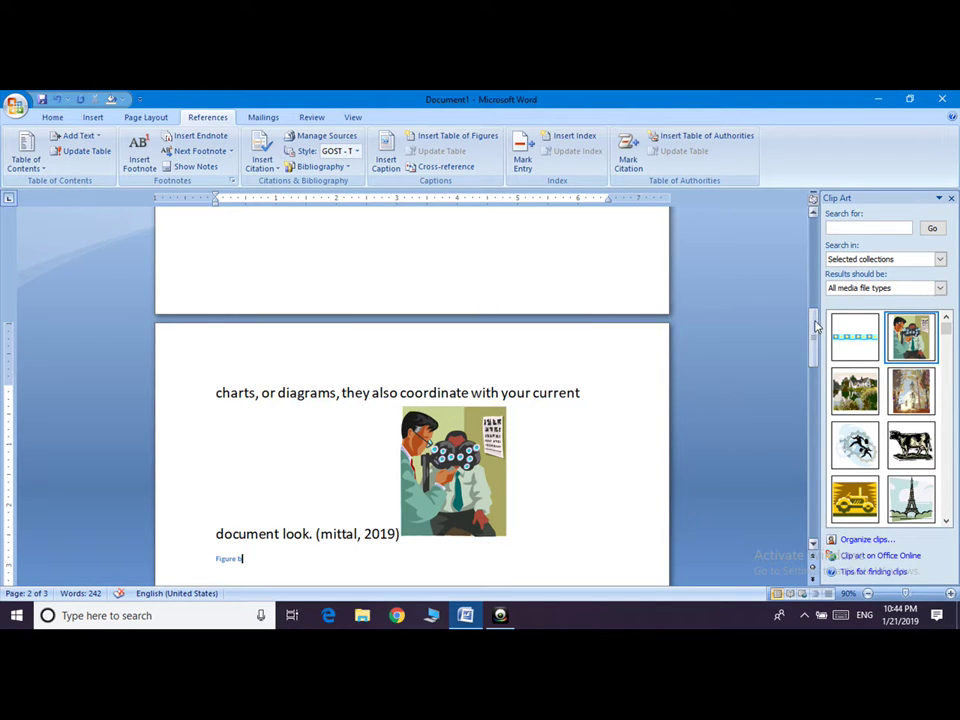
pyautogui.moveTo(814, 330); pyautogui.dragTo(814, 266)
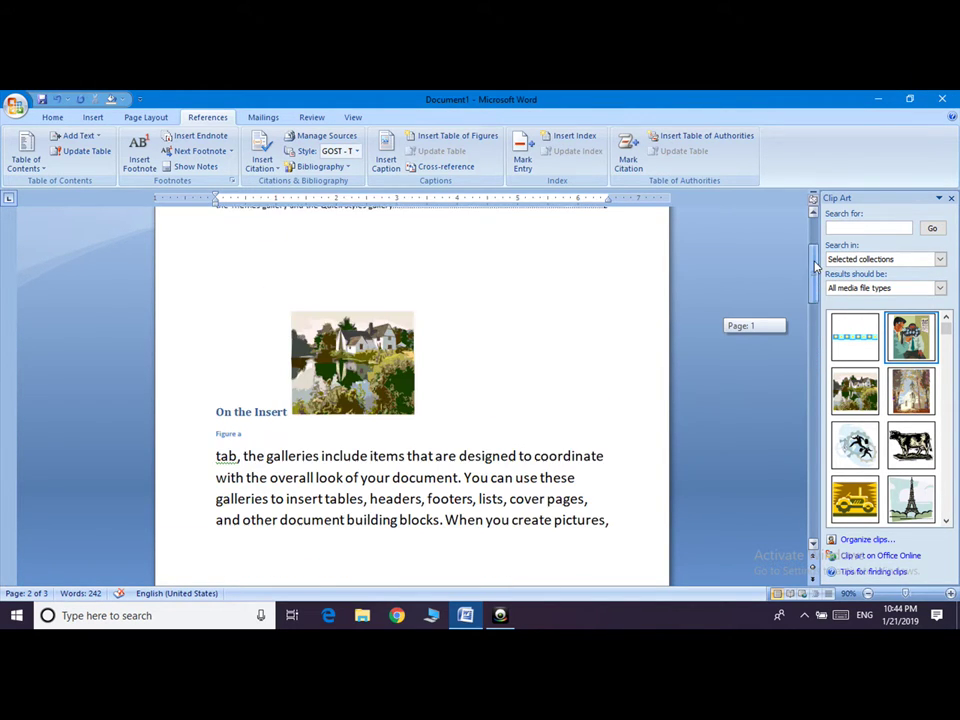
# - Insert a table of figures above the house picture listing Figure a (page 1) and Figure b (page 2)
pyautogui.click(225, 270)
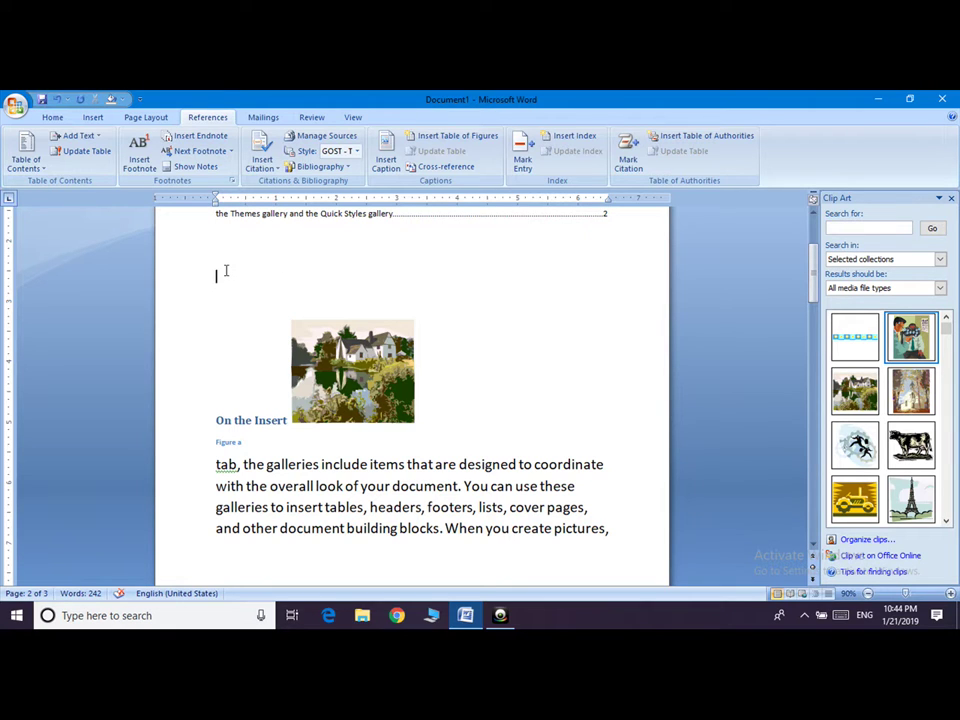
pyautogui.click(432, 141)
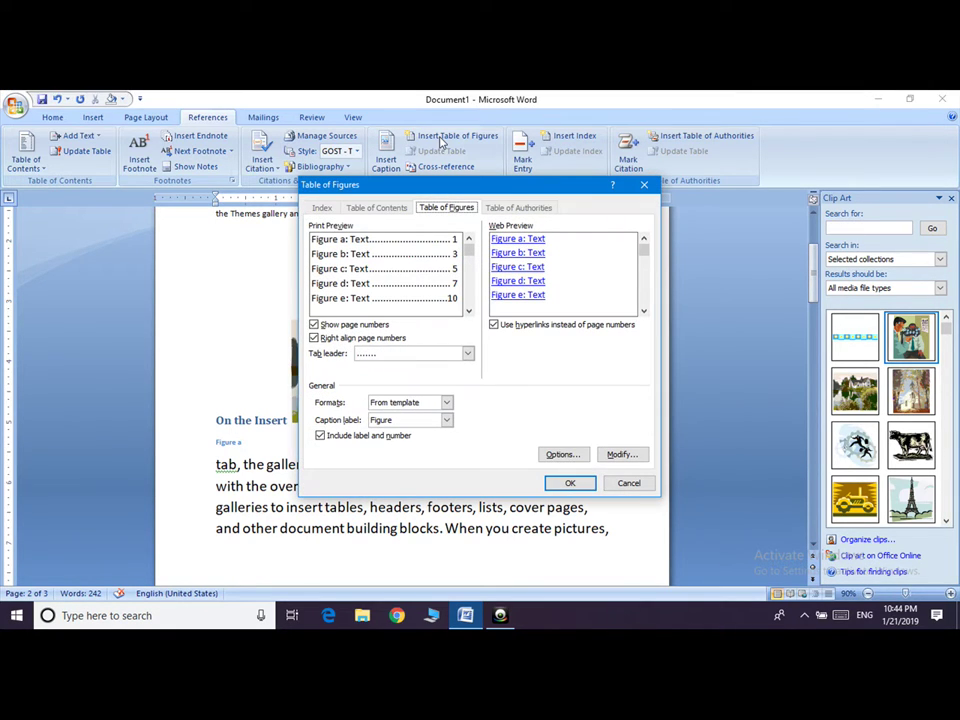
pyautogui.click(570, 483)
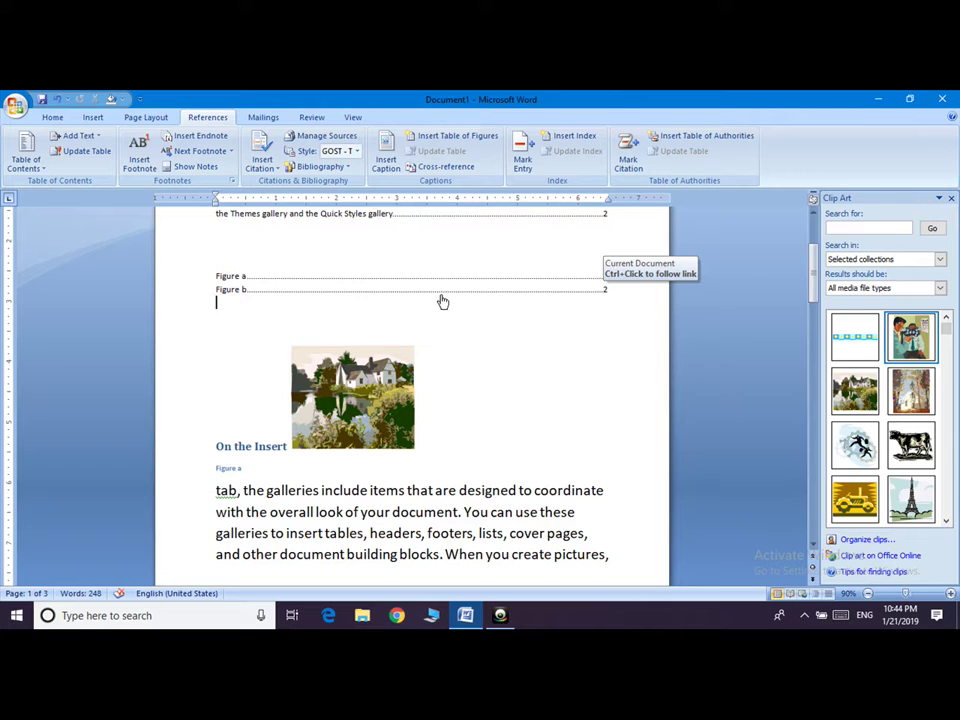
pyautogui.click(815, 272)
pyautogui.moveTo(815, 272); pyautogui.dragTo(815, 262)
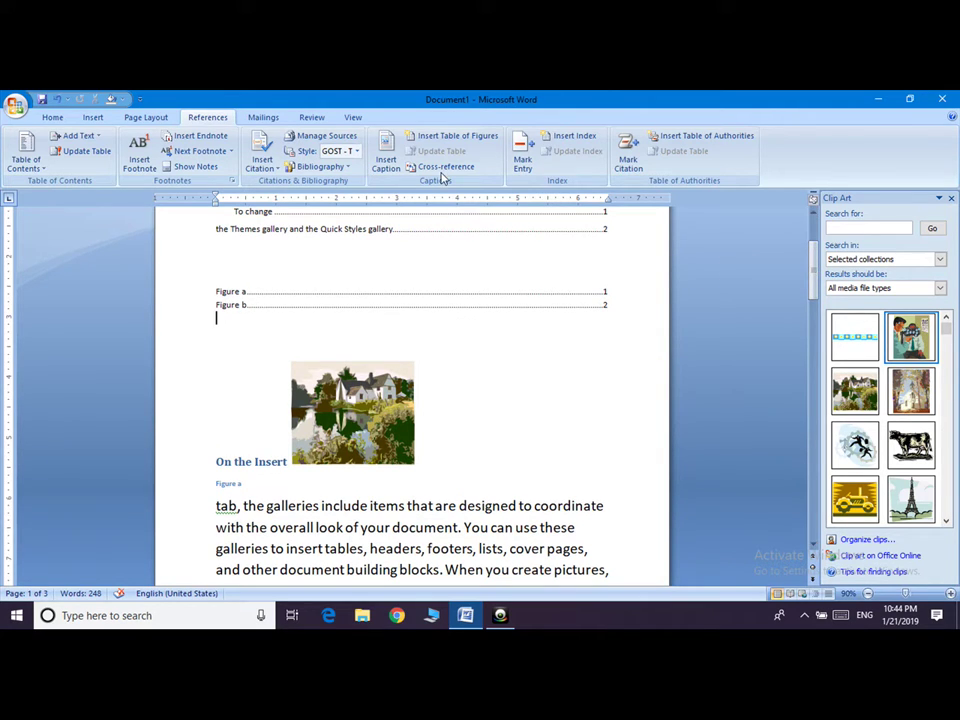
# - Insert the cow clip art after 'directly.' on page 3 and caption it 'Figure c'
pyautogui.click(813, 281)
pyautogui.moveTo(813, 281); pyautogui.dragTo(813, 372)
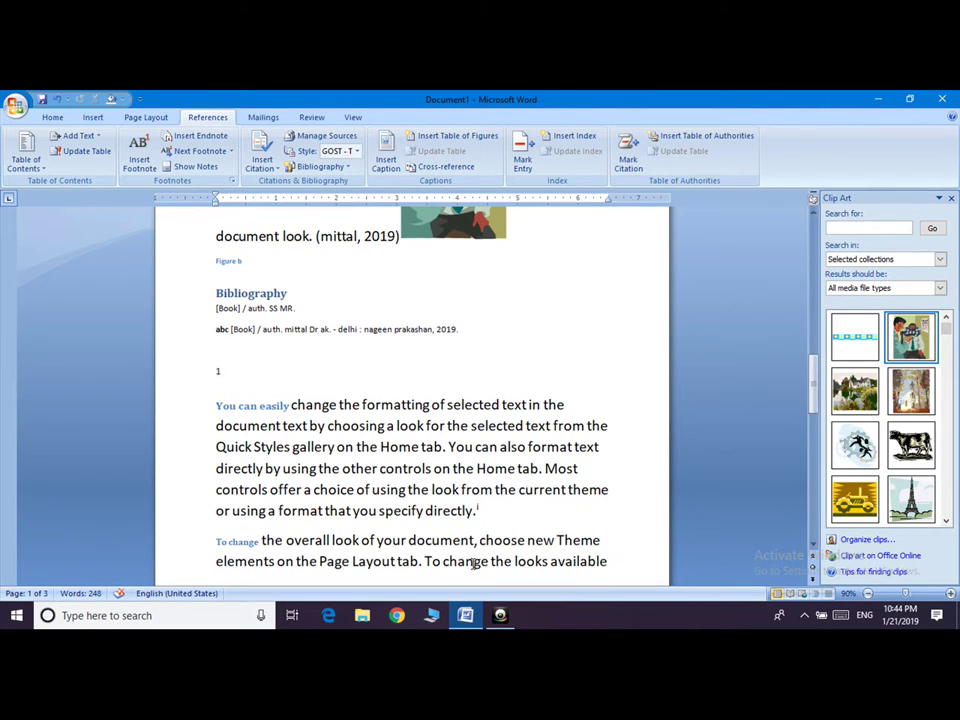
pyautogui.click(488, 514)
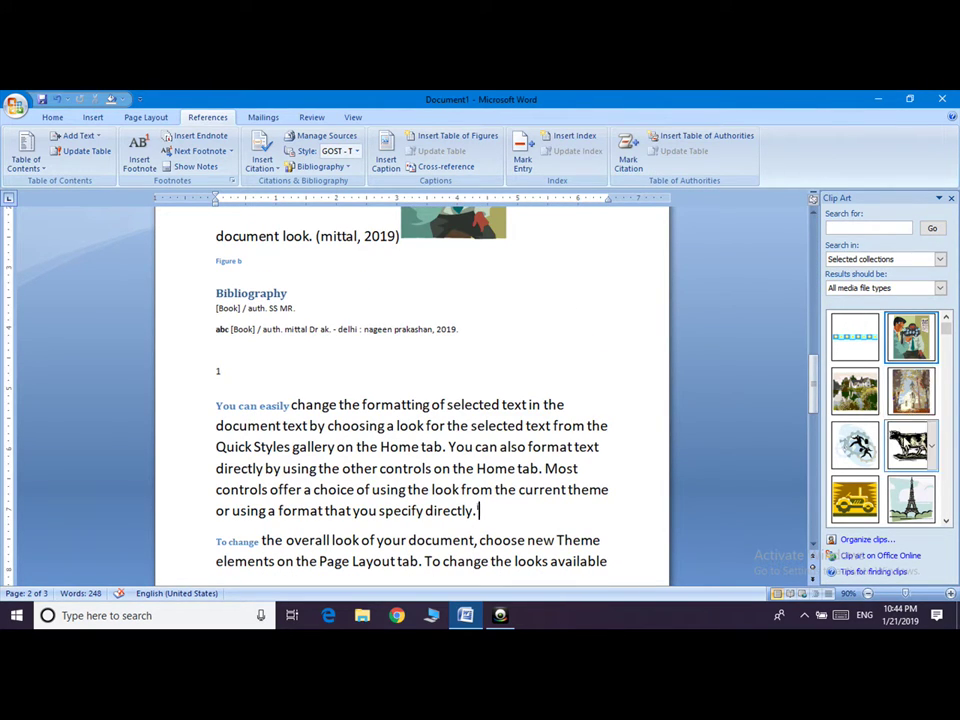
pyautogui.click(910, 445)
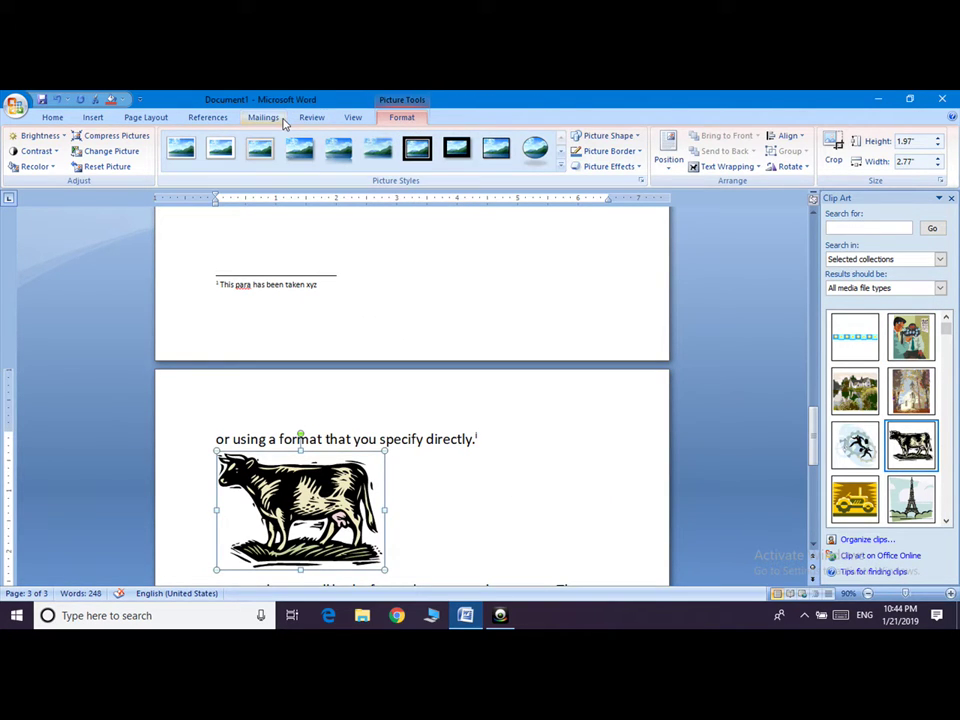
pyautogui.click(206, 117)
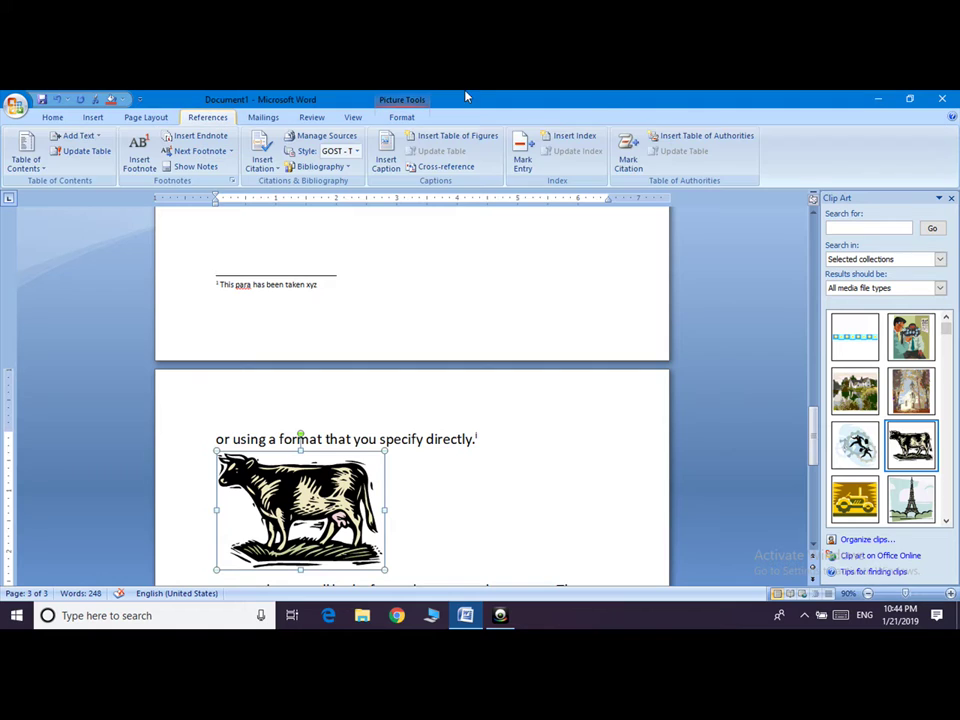
pyautogui.click(384, 152)
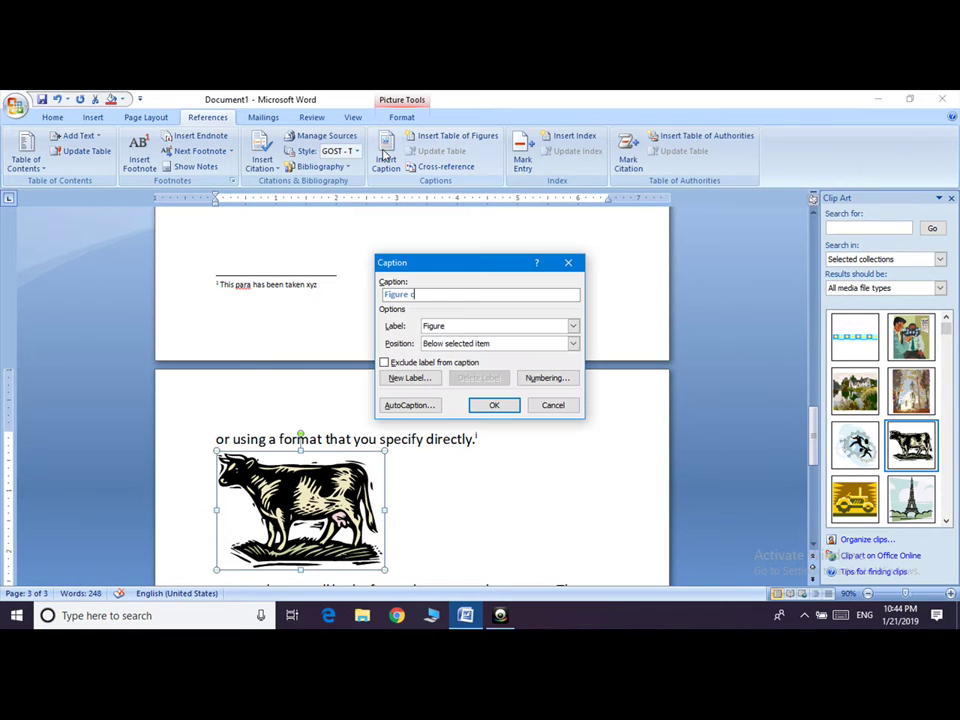
pyautogui.click(494, 407)
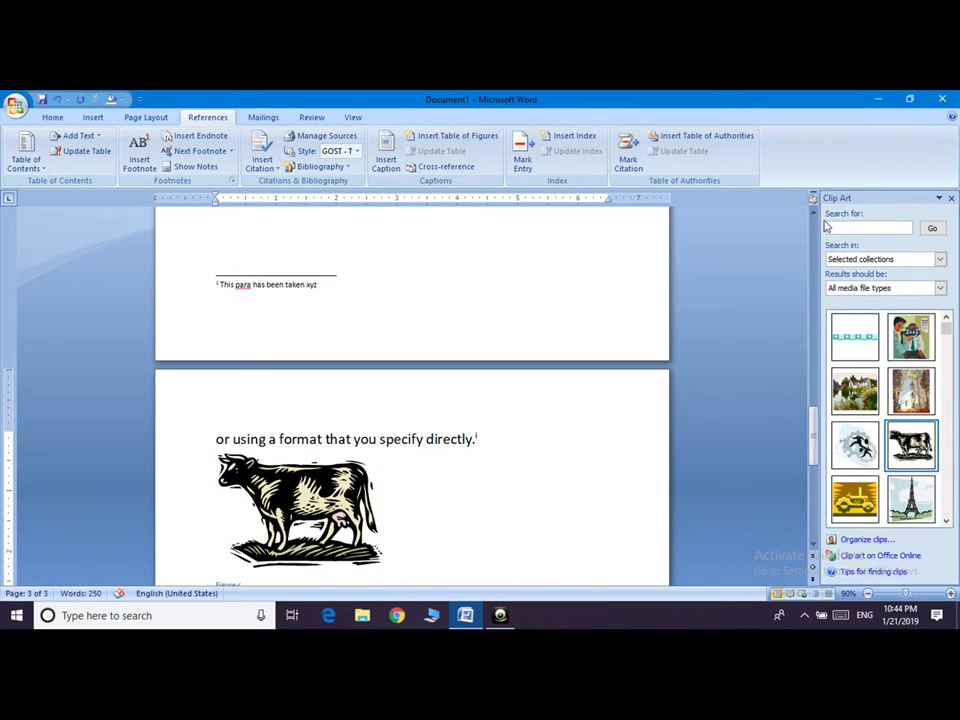
pyautogui.scroll(20, 412, 385)
# - Update the entire table of figures so it also lists Figure c on page 3
pyautogui.click(412, 385)
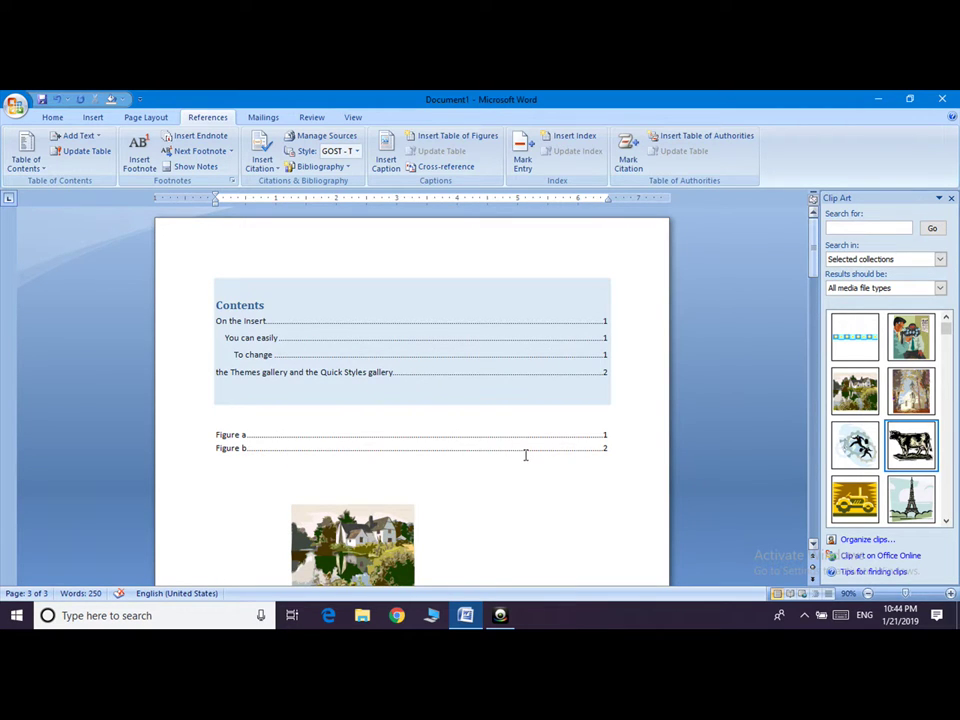
pyautogui.click(527, 450)
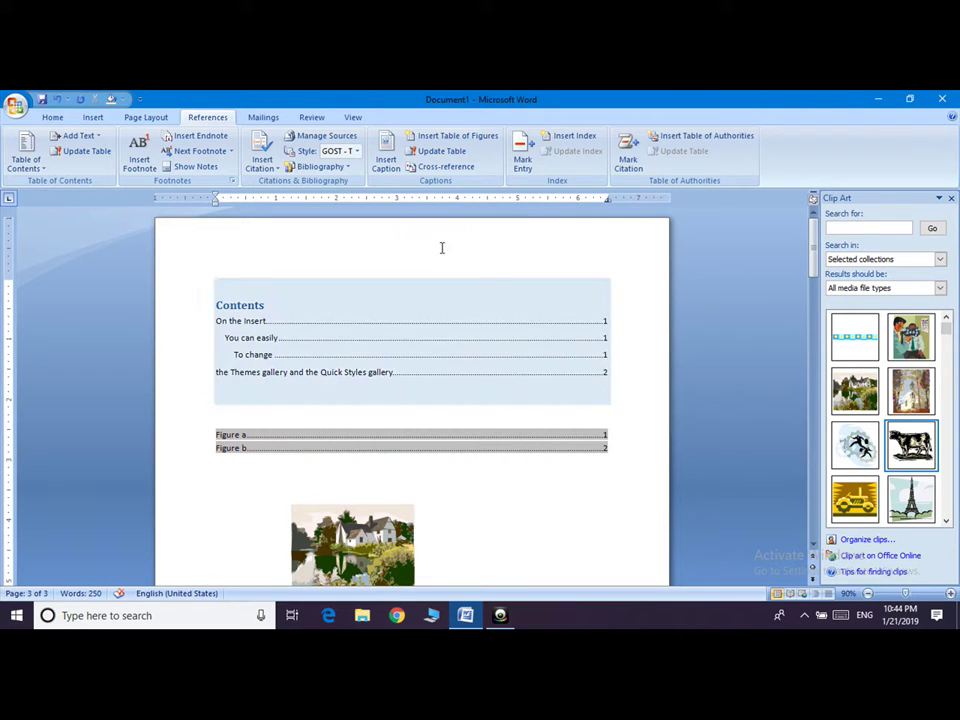
pyautogui.click(450, 155)
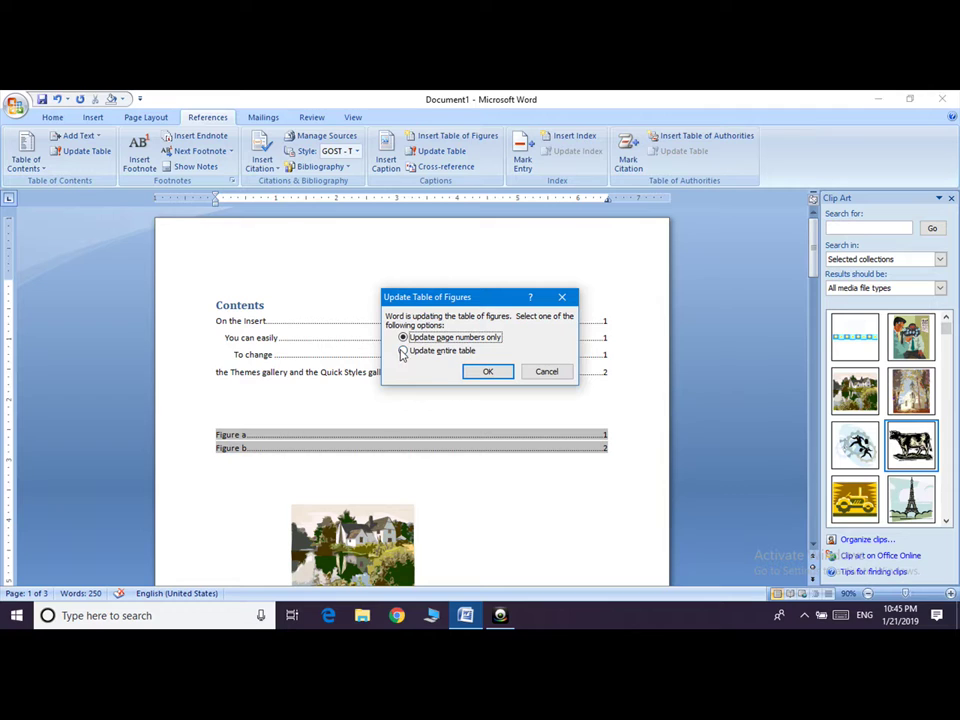
pyautogui.click(402, 351)
pyautogui.click(498, 375)
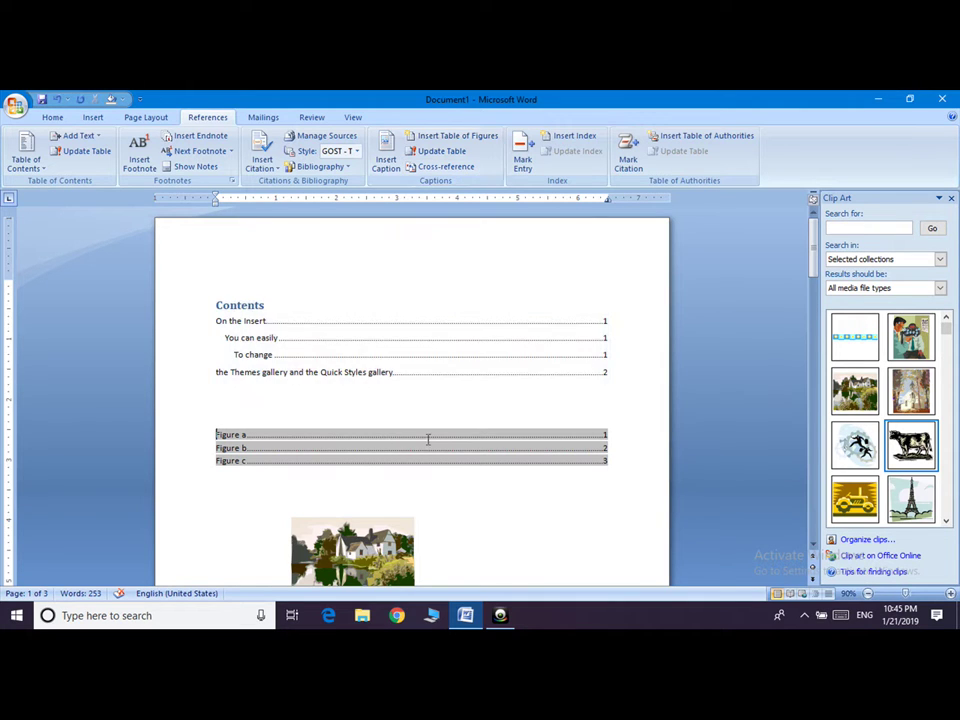
# - On the empty line under the table of figures, insert cross-references to the Figure a, b and c captions
pyautogui.click(461, 168)
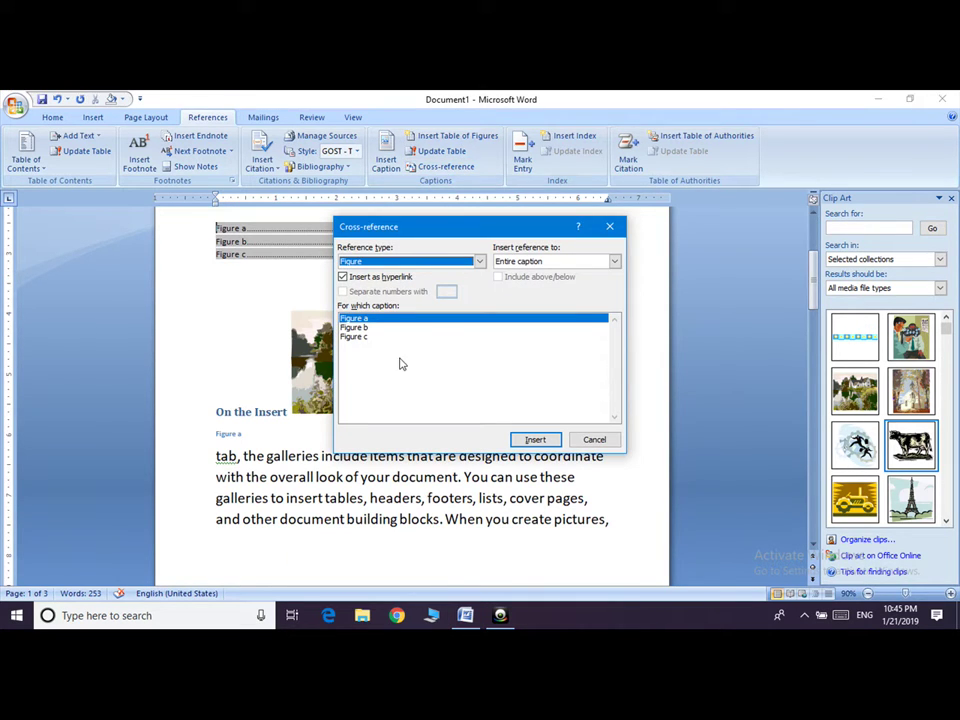
pyautogui.click(602, 439)
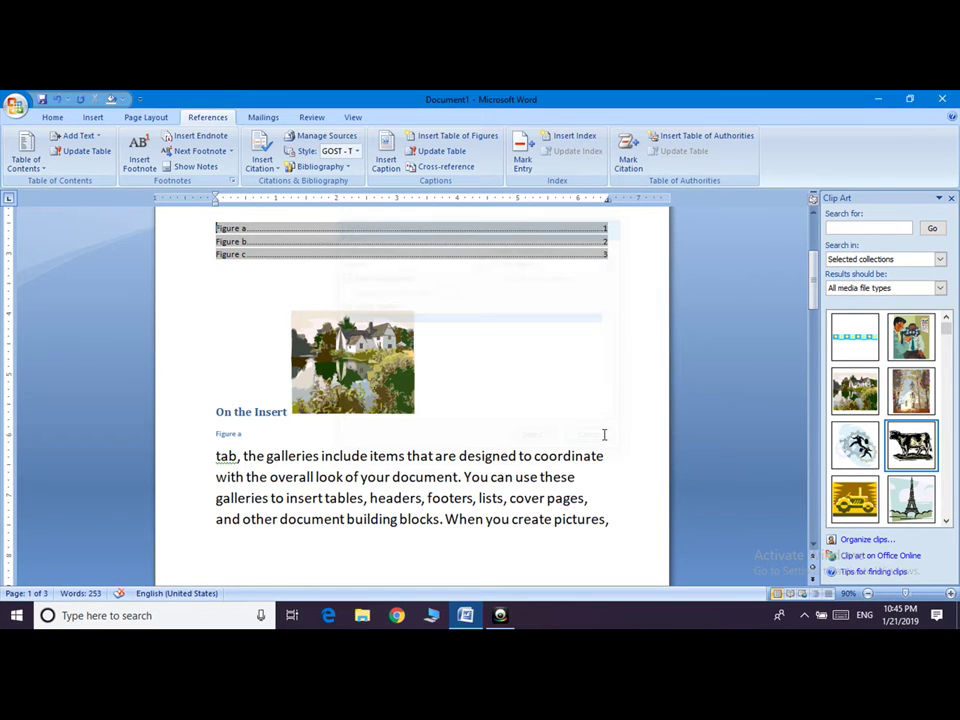
pyautogui.click(364, 285)
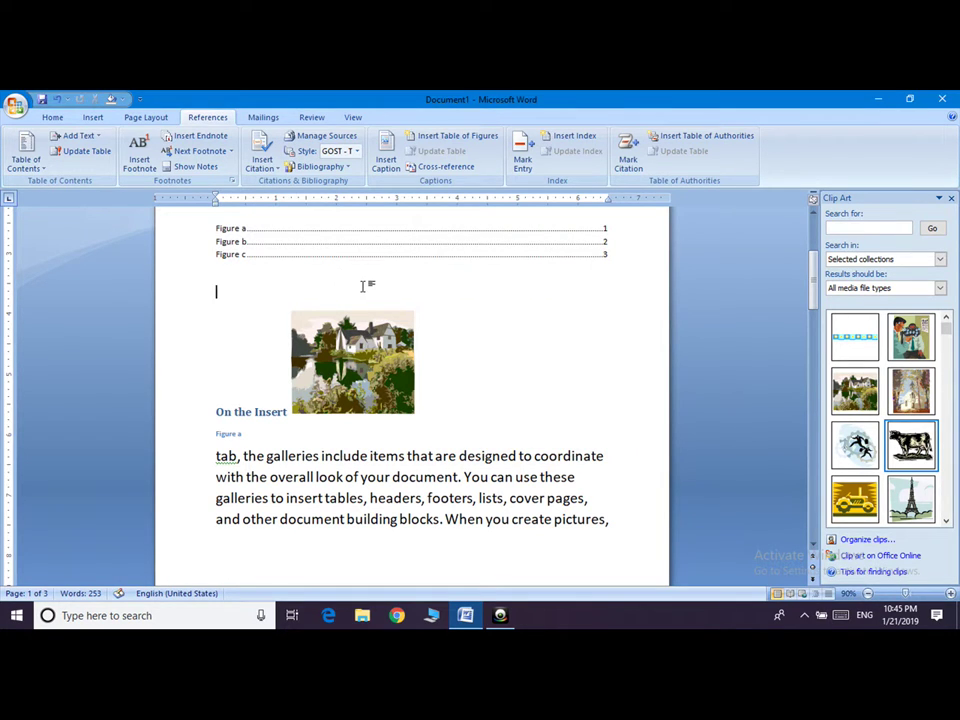
pyautogui.click(452, 168)
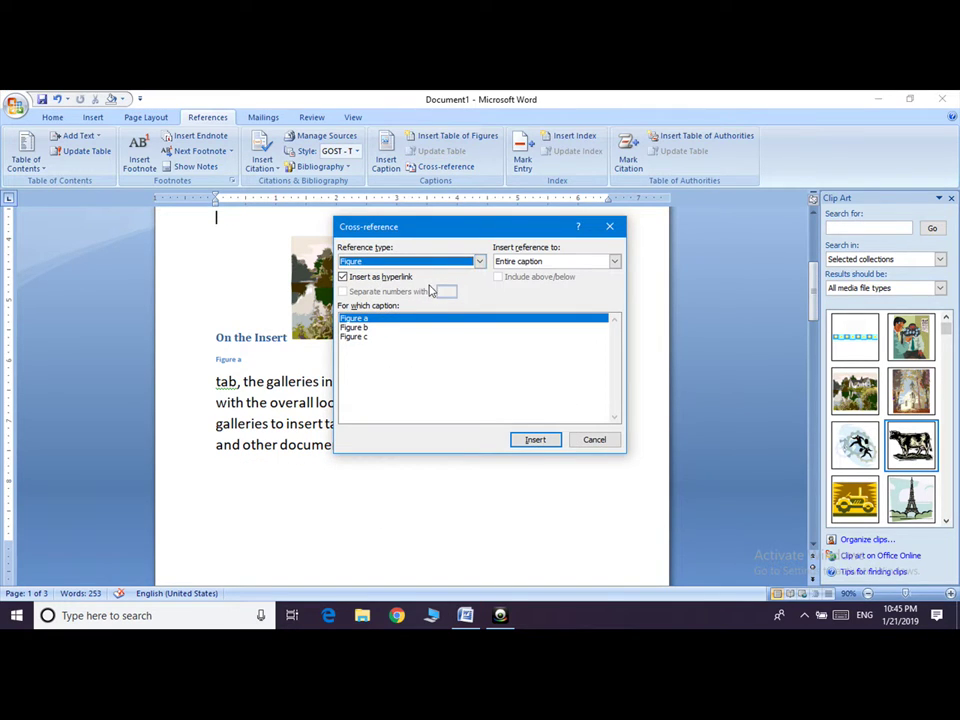
pyautogui.click(536, 440)
pyautogui.click(369, 328)
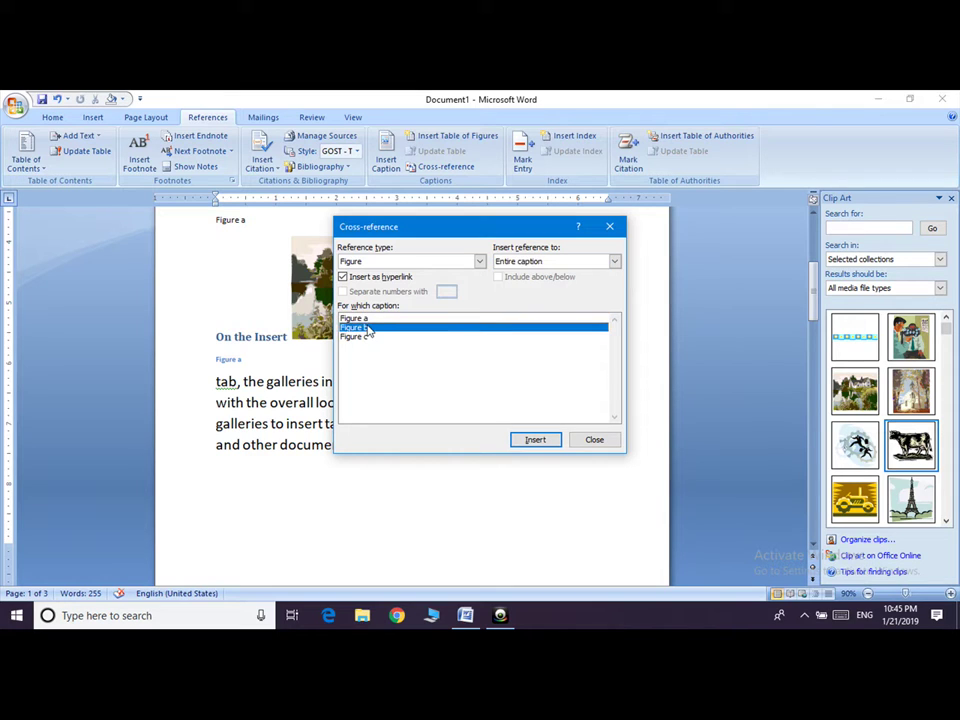
pyautogui.click(533, 440)
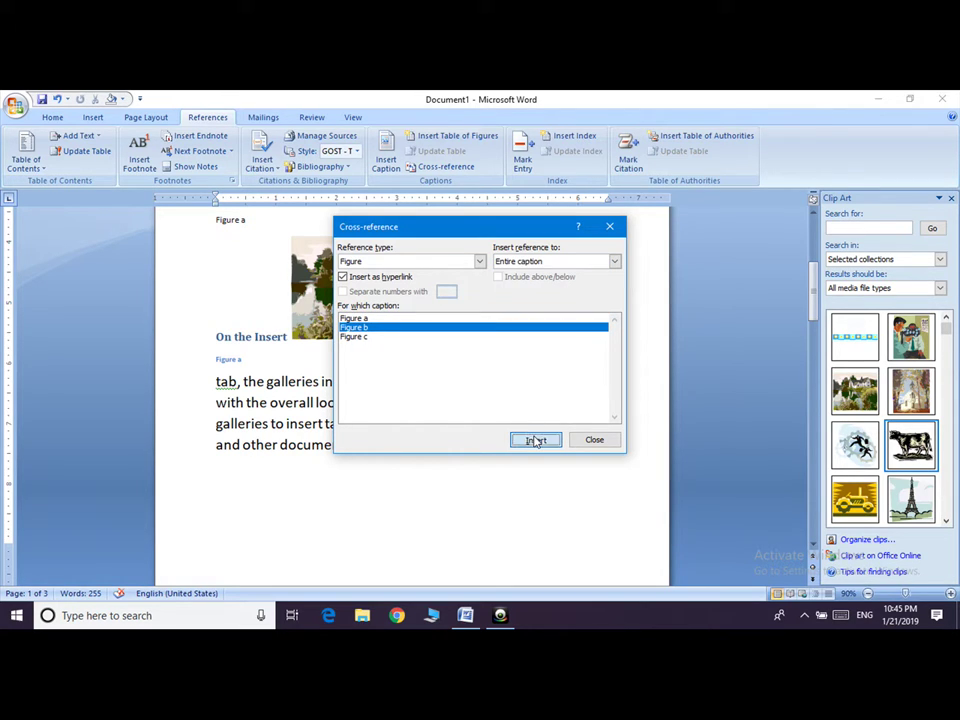
pyautogui.click(367, 337)
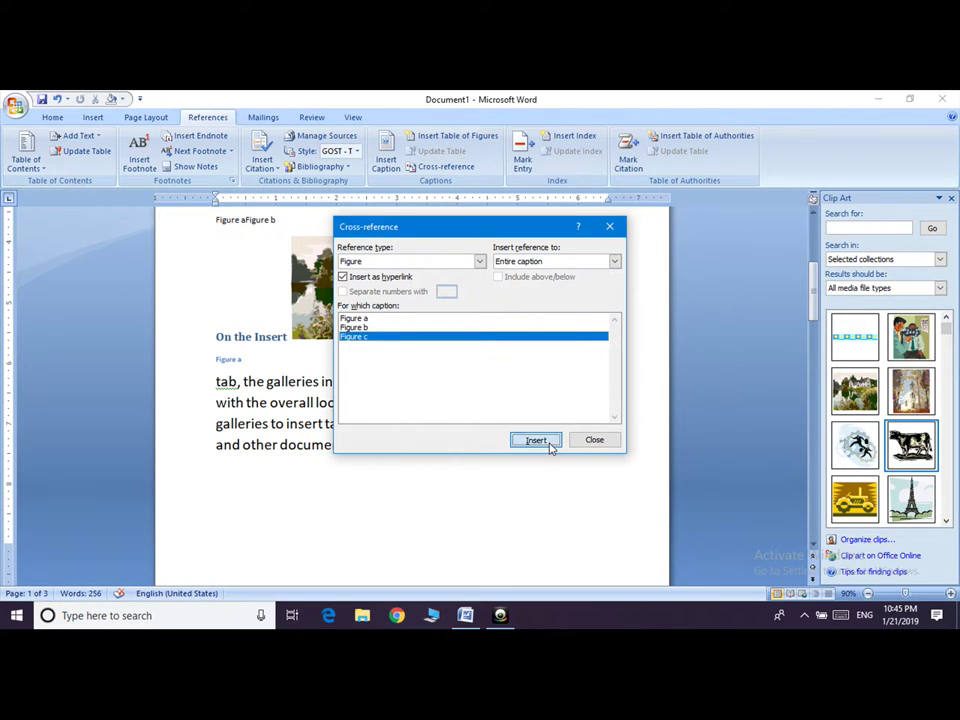
pyautogui.click(549, 446)
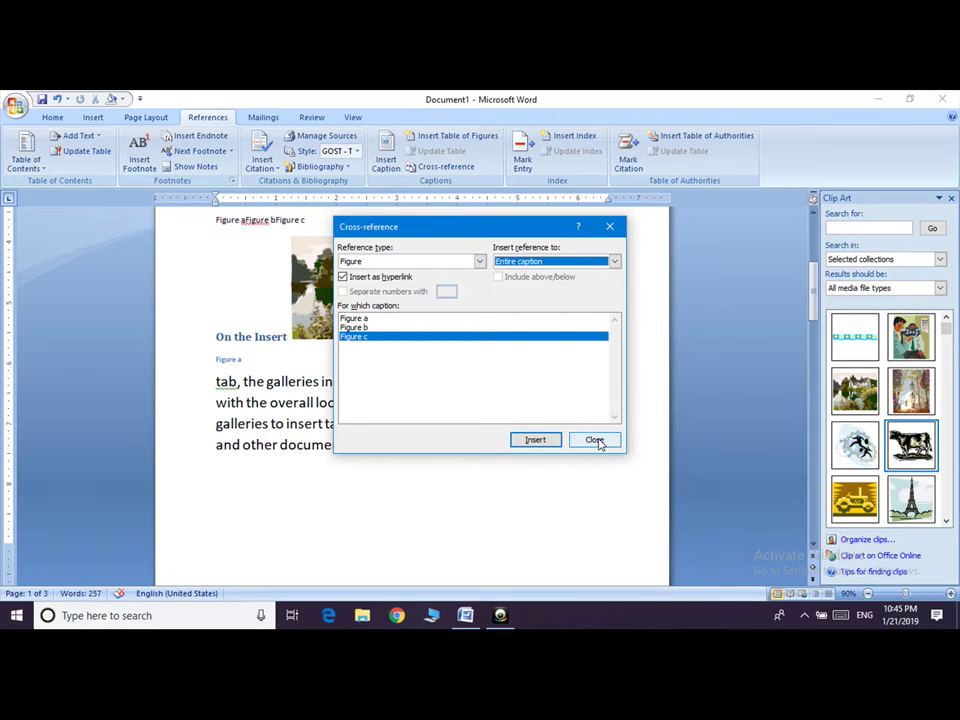
pyautogui.click(595, 440)
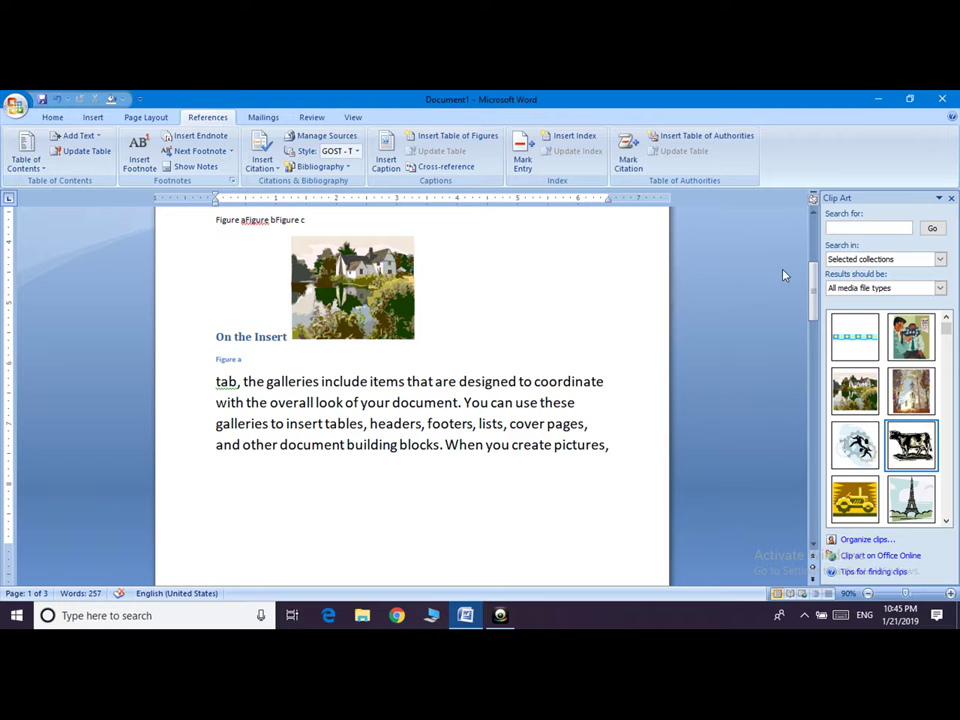
pyautogui.scroll(3, 735, 230)
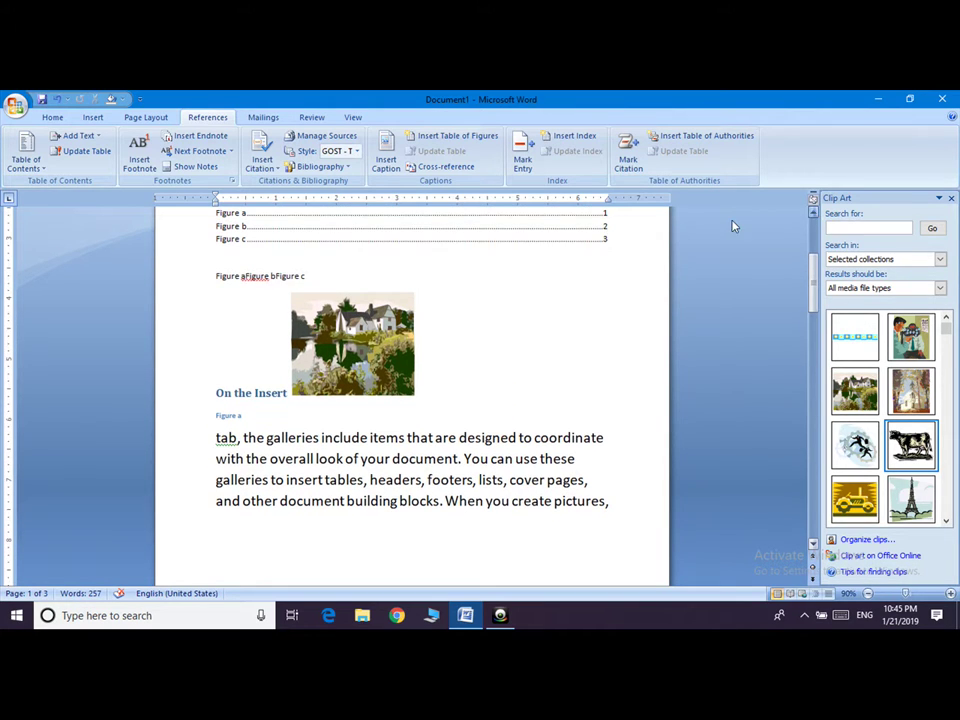
# - Mark the phrase 'the galleries' as an index entry
pyautogui.click(247, 281)
pyautogui.moveTo(813, 268); pyautogui.dragTo(814, 305)
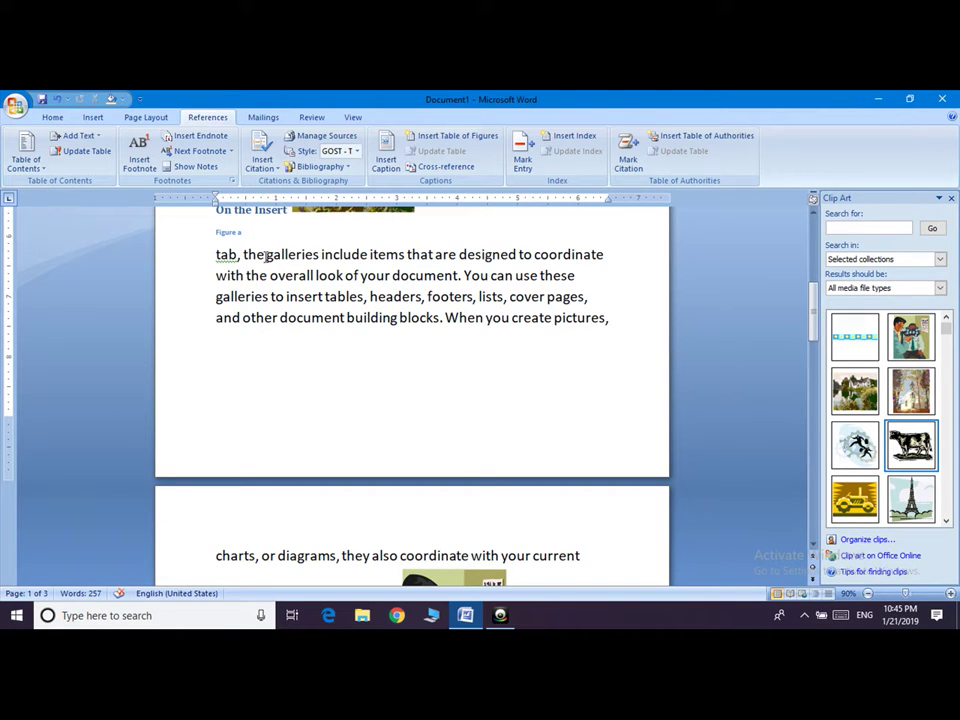
pyautogui.moveTo(243, 255); pyautogui.dragTo(319, 255)
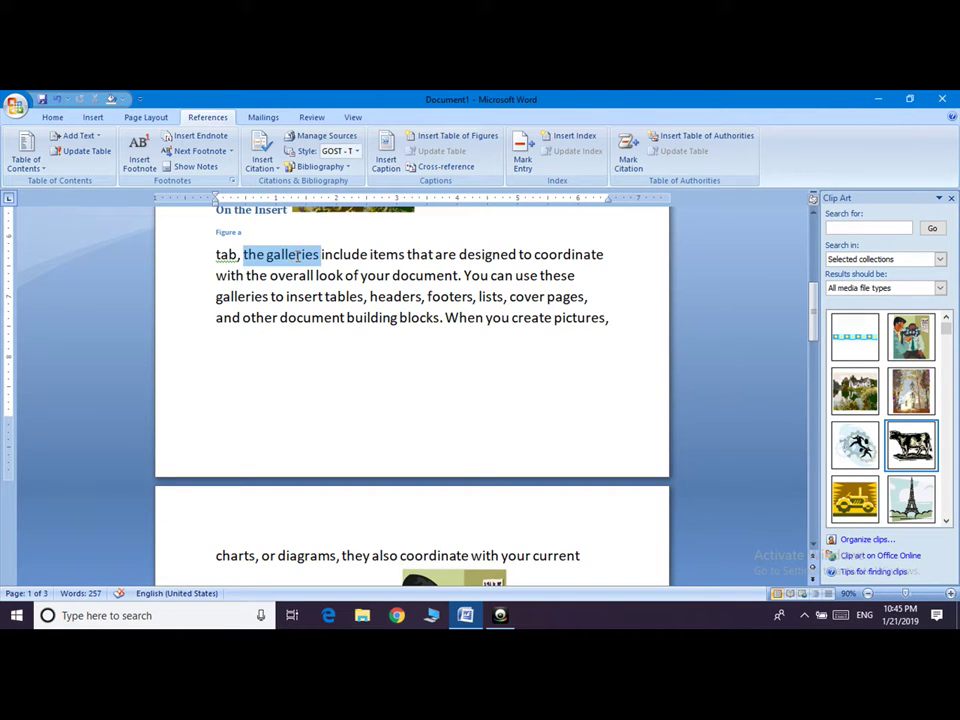
pyautogui.click(523, 157)
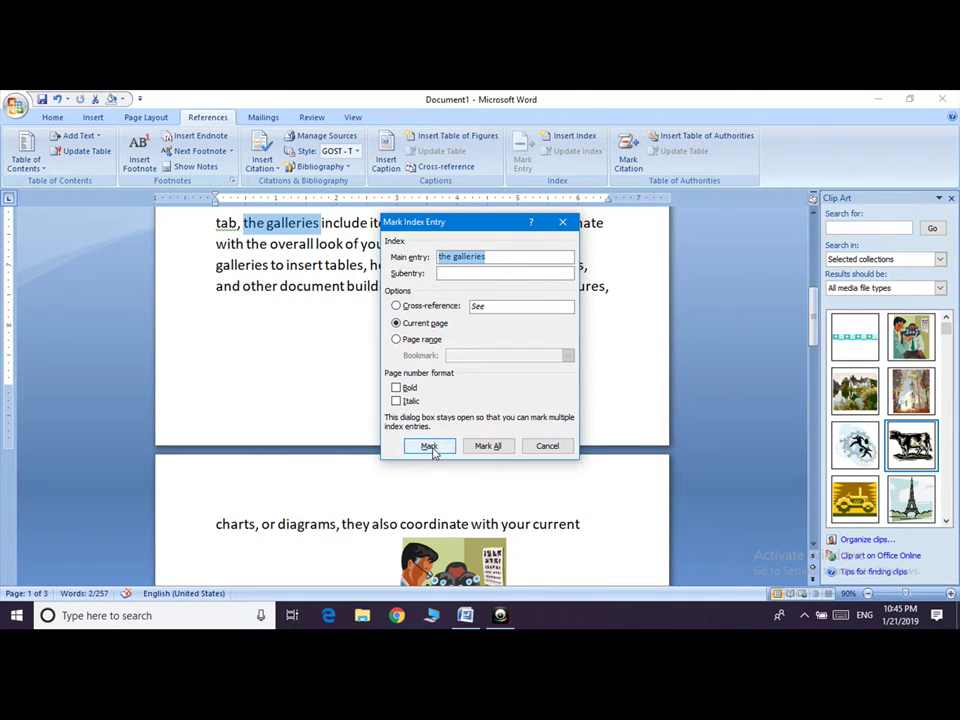
pyautogui.click(429, 447)
pyautogui.click(547, 446)
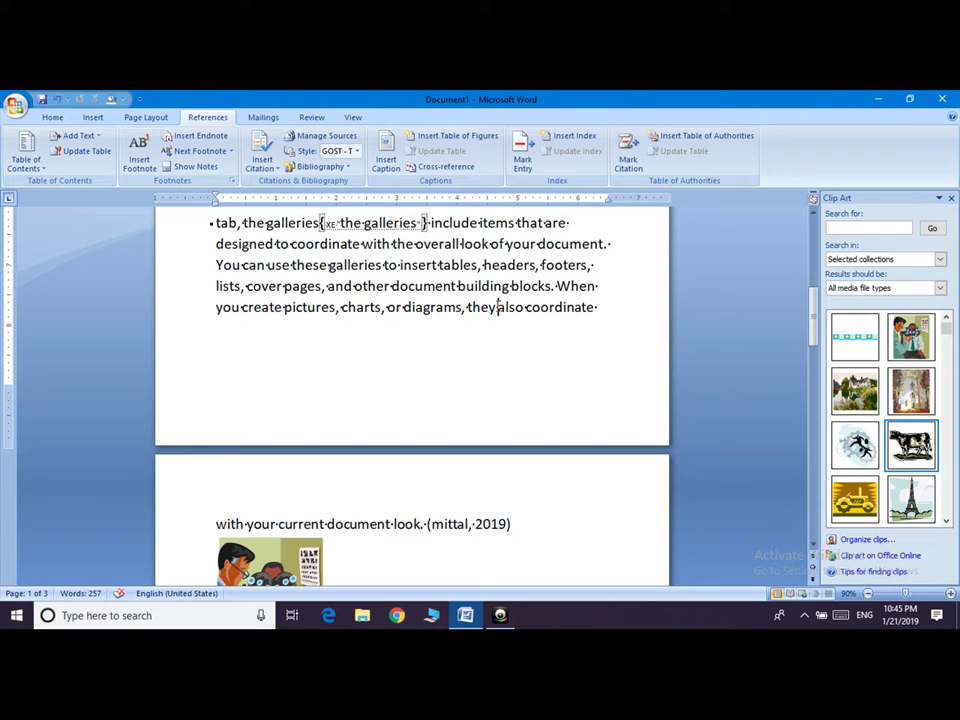
# - Mark the word 'also' as an index entry
pyautogui.moveTo(497, 307); pyautogui.dragTo(524, 307)
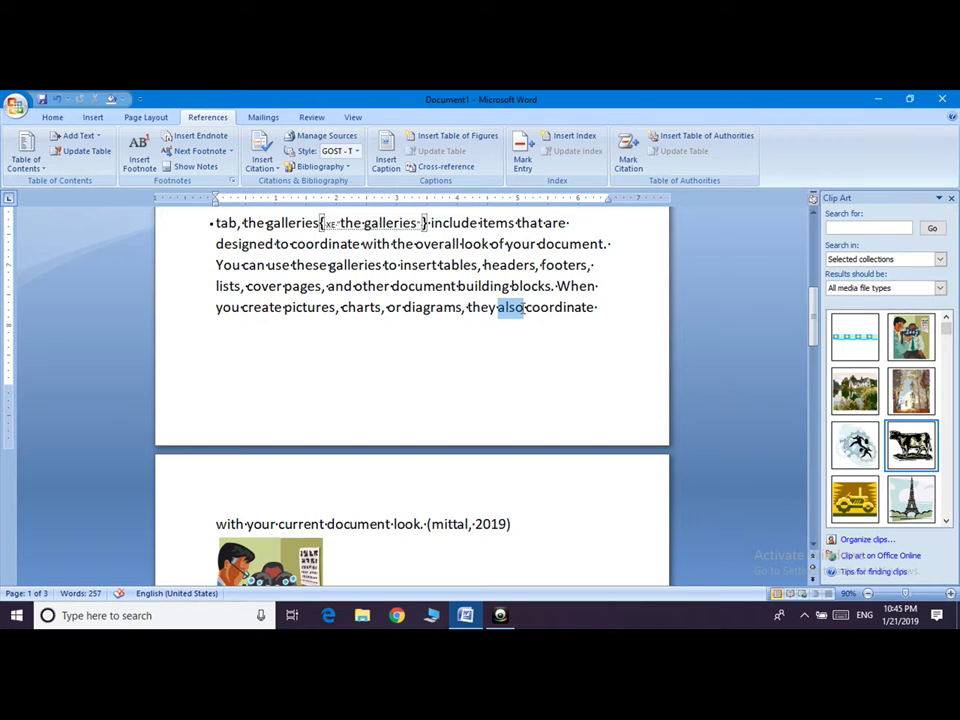
pyautogui.click(517, 162)
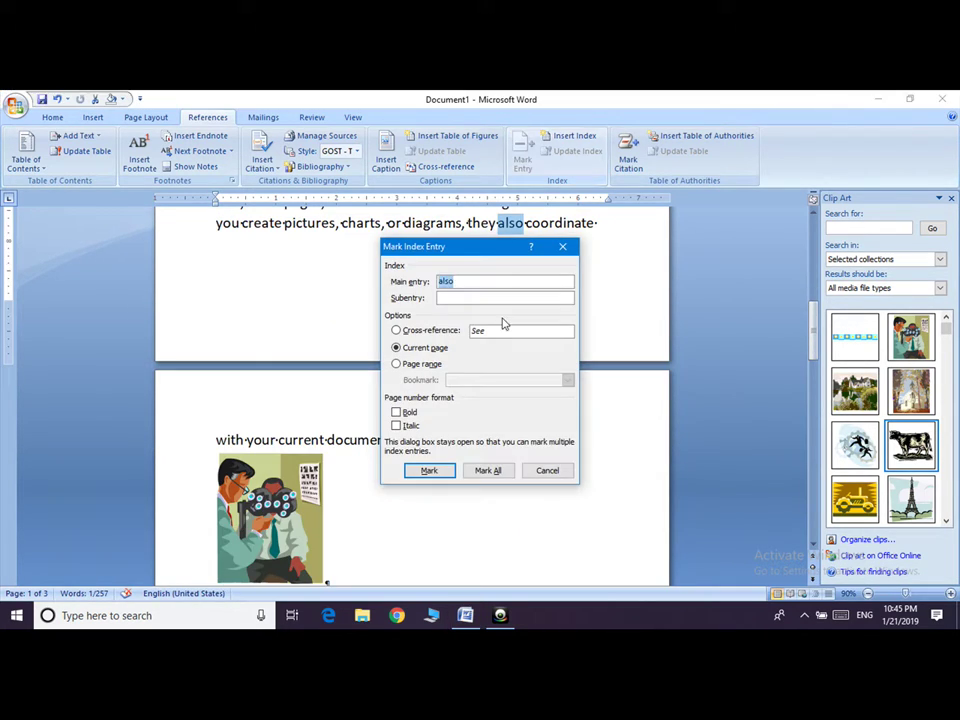
pyautogui.click(433, 470)
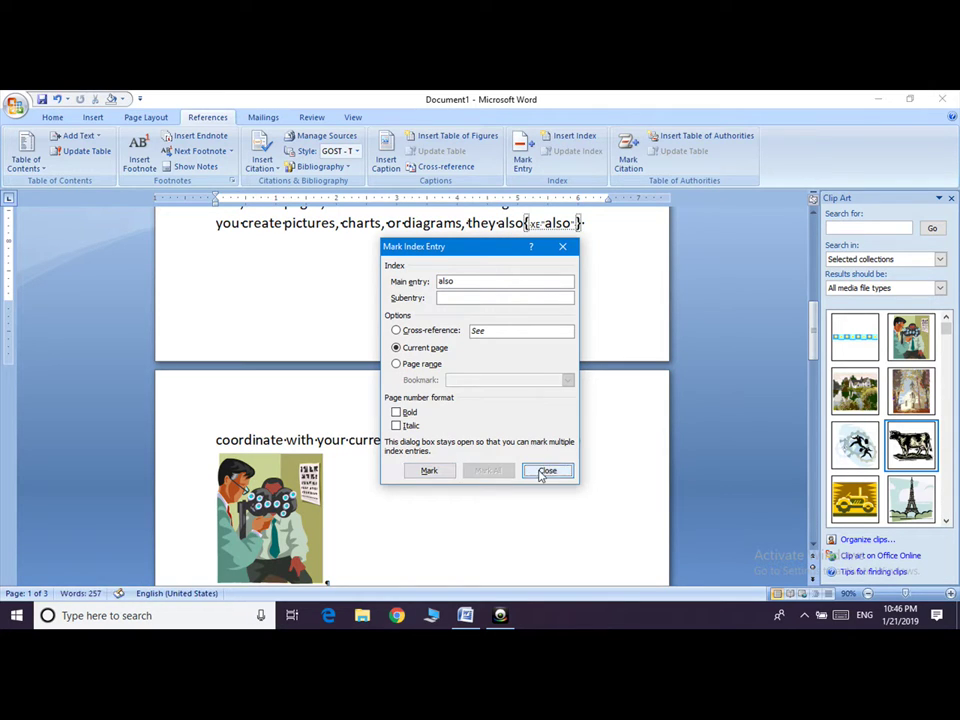
pyautogui.click(548, 472)
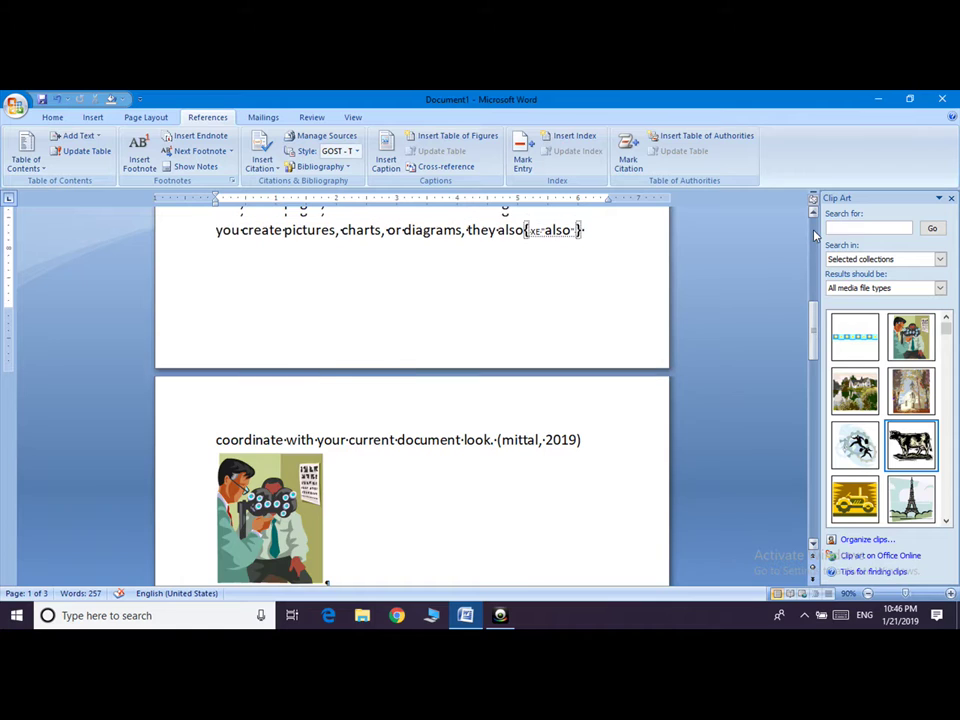
# - Turn off Show/Hide ¶ to hide the formatting marks
pyautogui.click(813, 235)
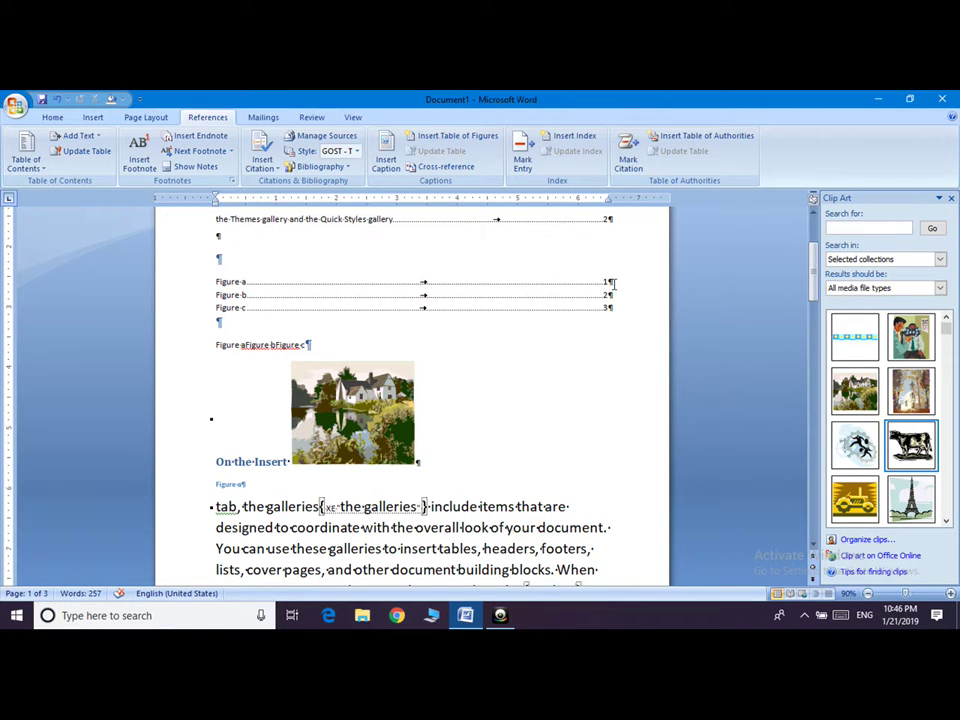
pyautogui.click(461, 225)
pyautogui.click(242, 236)
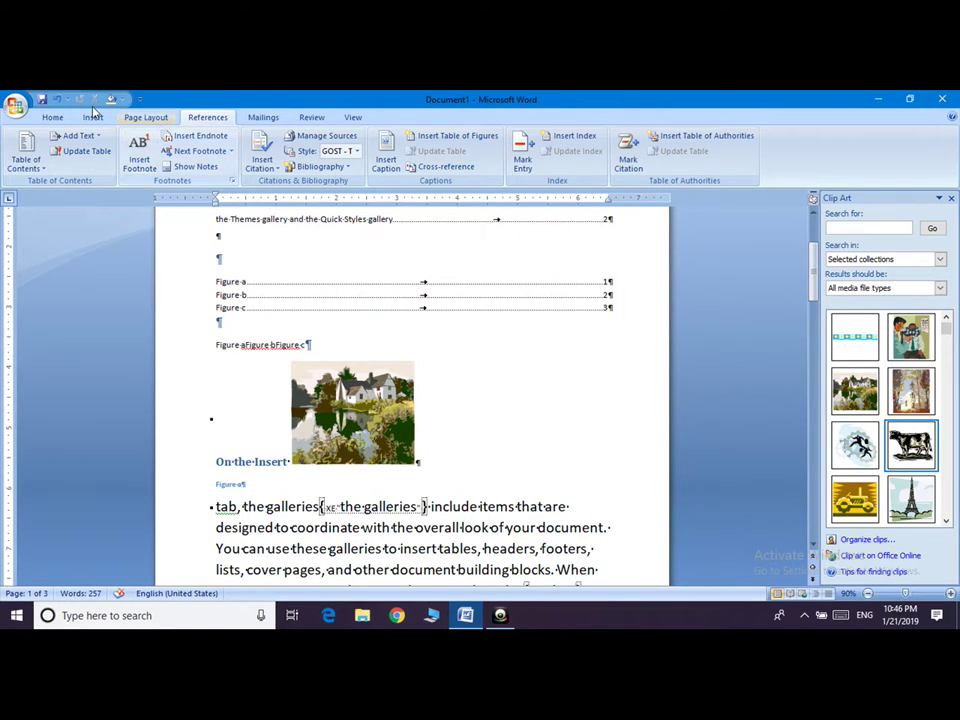
pyautogui.click(52, 117)
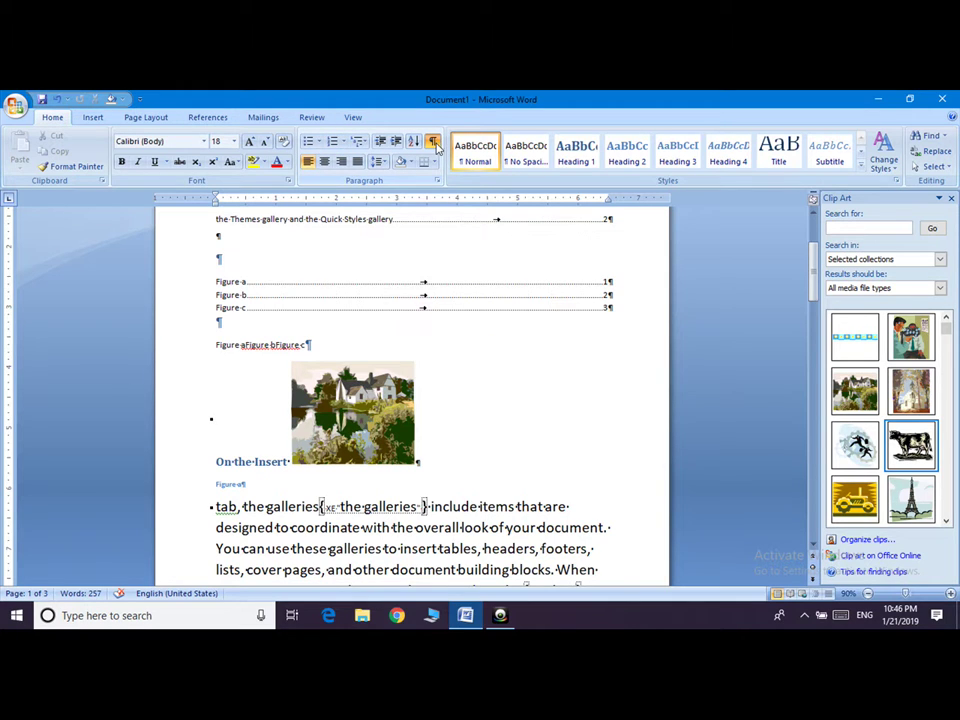
pyautogui.click(434, 143)
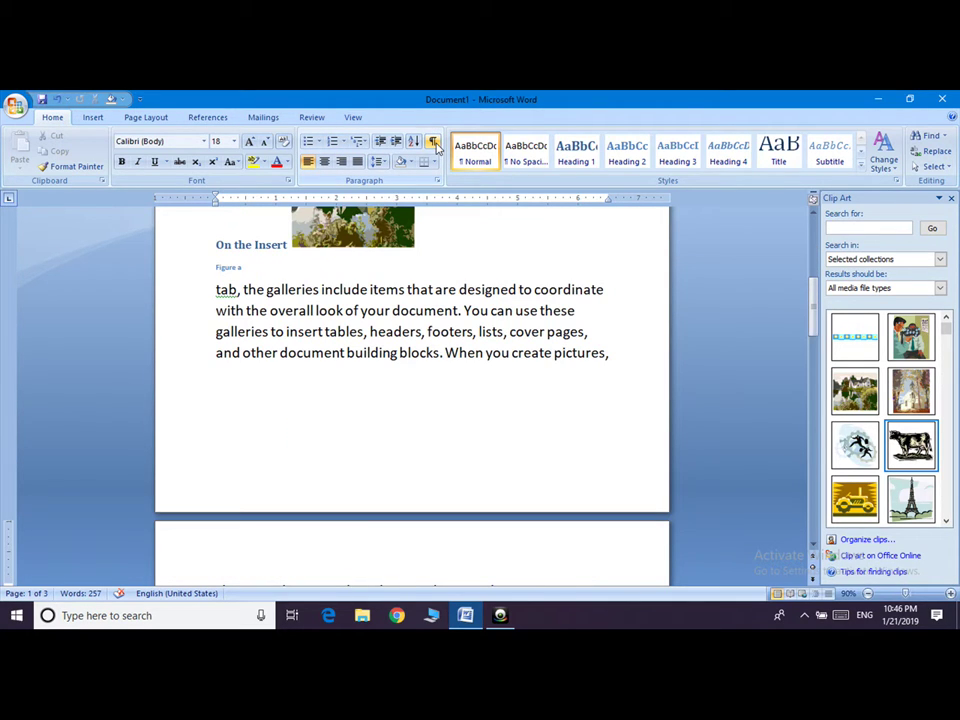
# - Add one blank paragraph below the Figure a, b, c cross-reference line
pyautogui.click(815, 226)
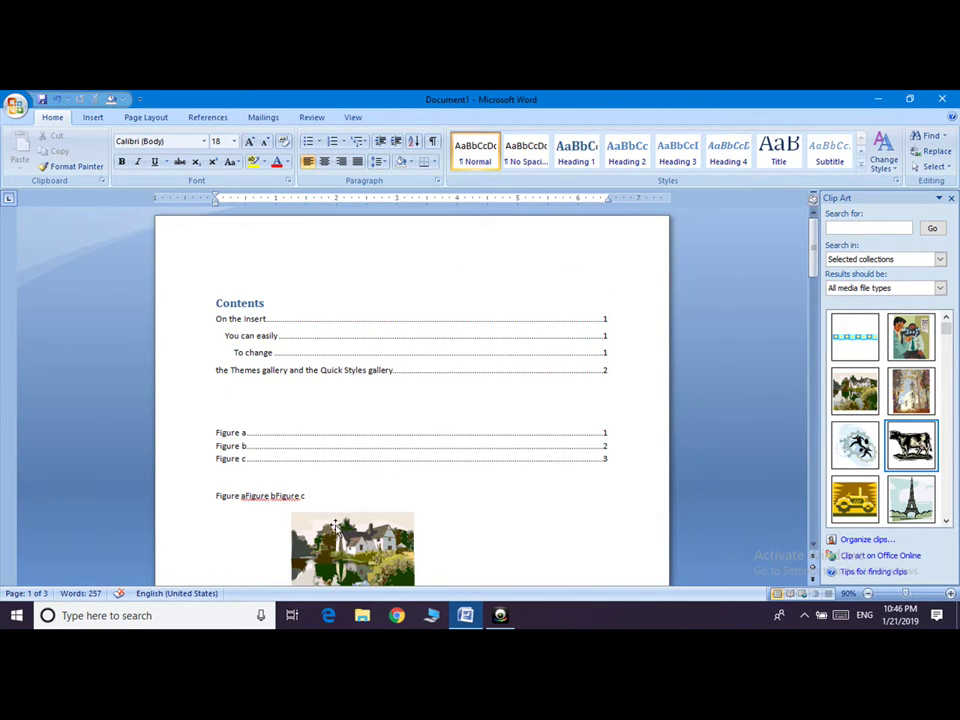
pyautogui.press('Return')
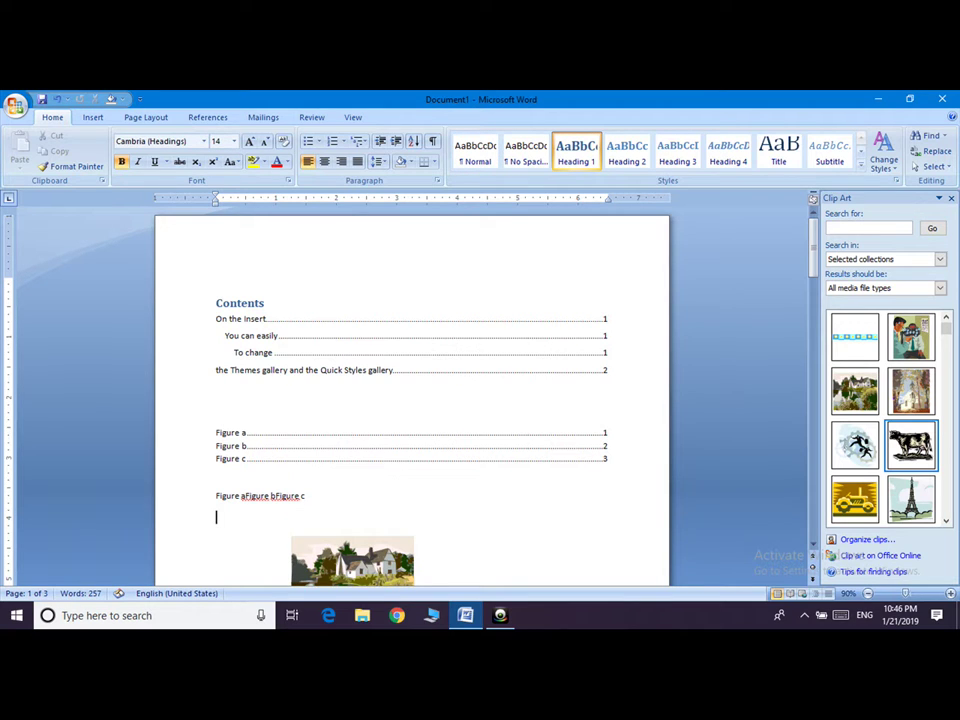
pyautogui.press('Return')
pyautogui.press('Return')
pyautogui.press('Return')
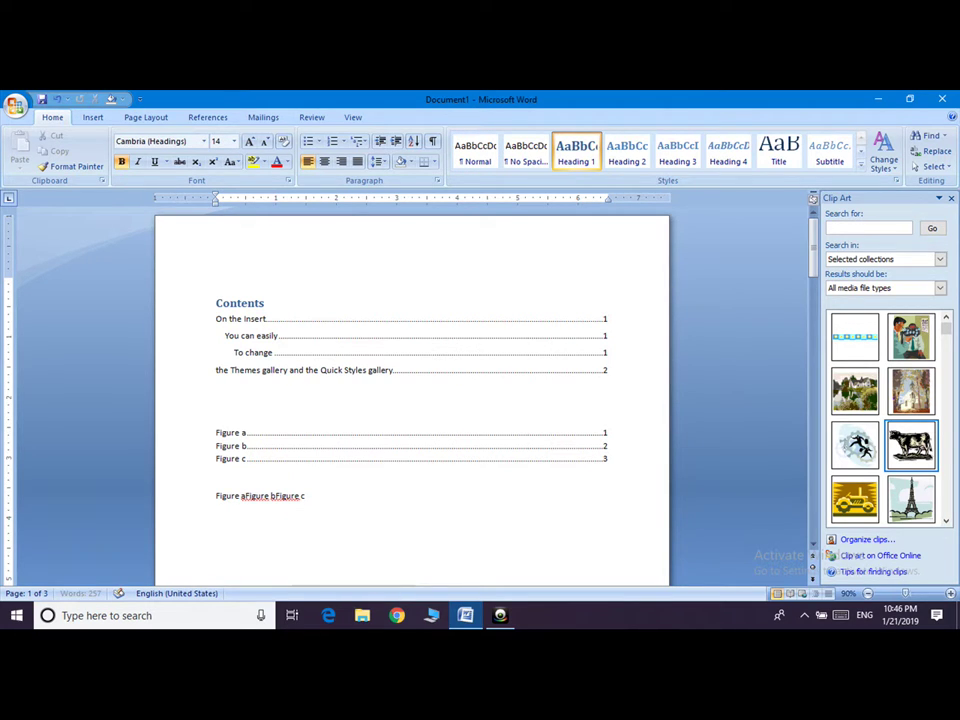
pyautogui.press('BackSpace')
pyautogui.moveTo(812, 245)
pyautogui.mouseDown()
pyautogui.moveTo(816, 272)
pyautogui.moveTo(816, 263)
pyautogui.mouseUp()
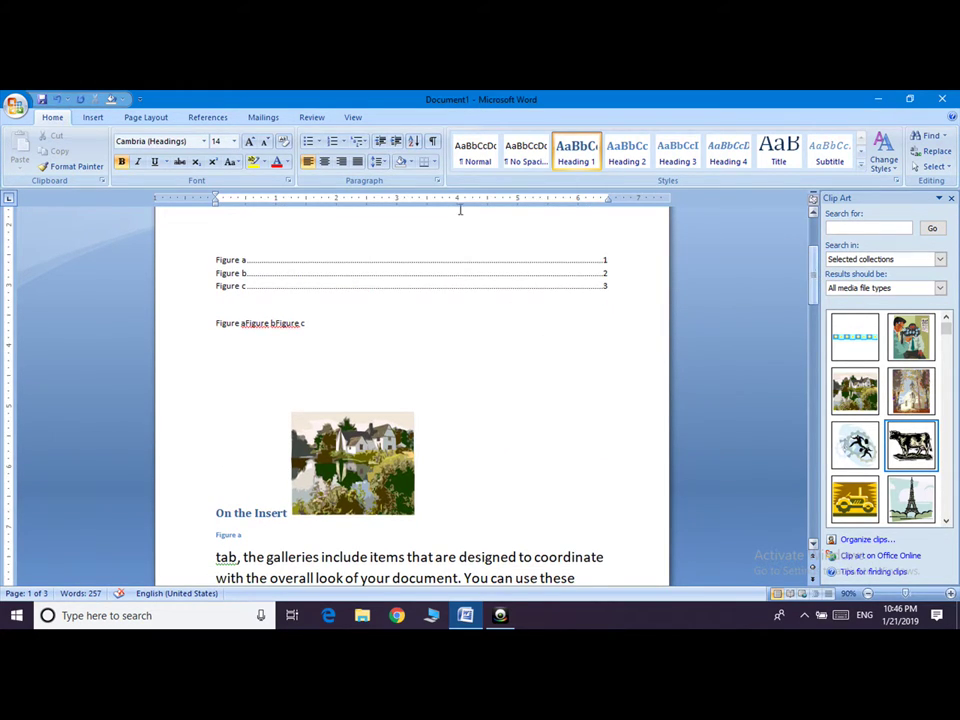
# - Insert a two-column index below the figure list, listing 'also, 2' and 'the galleries, 1'
pyautogui.click(208, 117)
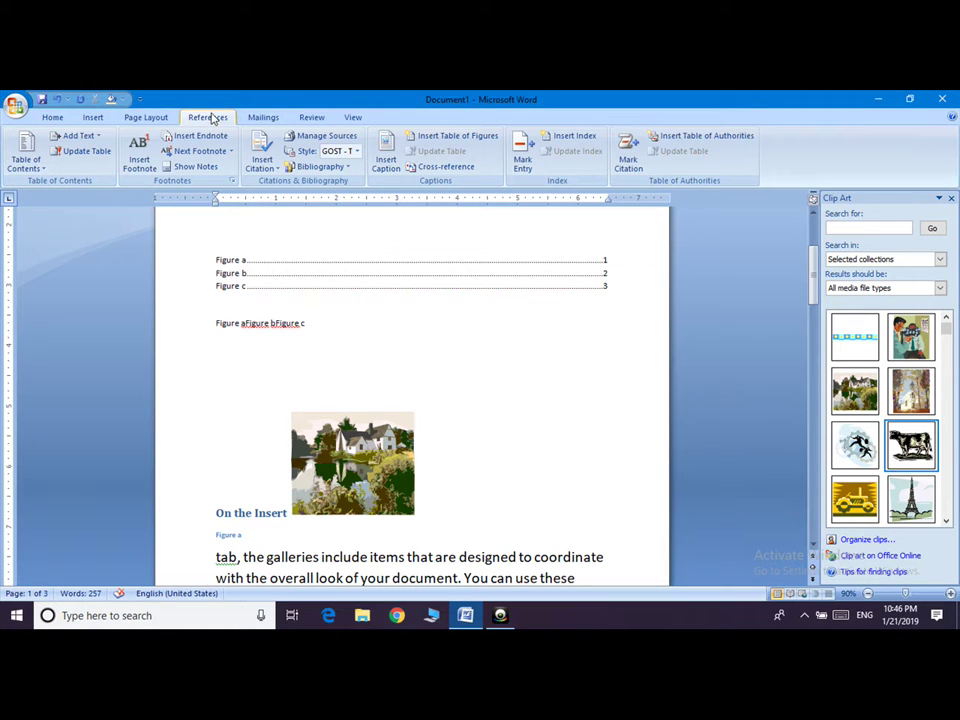
pyautogui.click(572, 136)
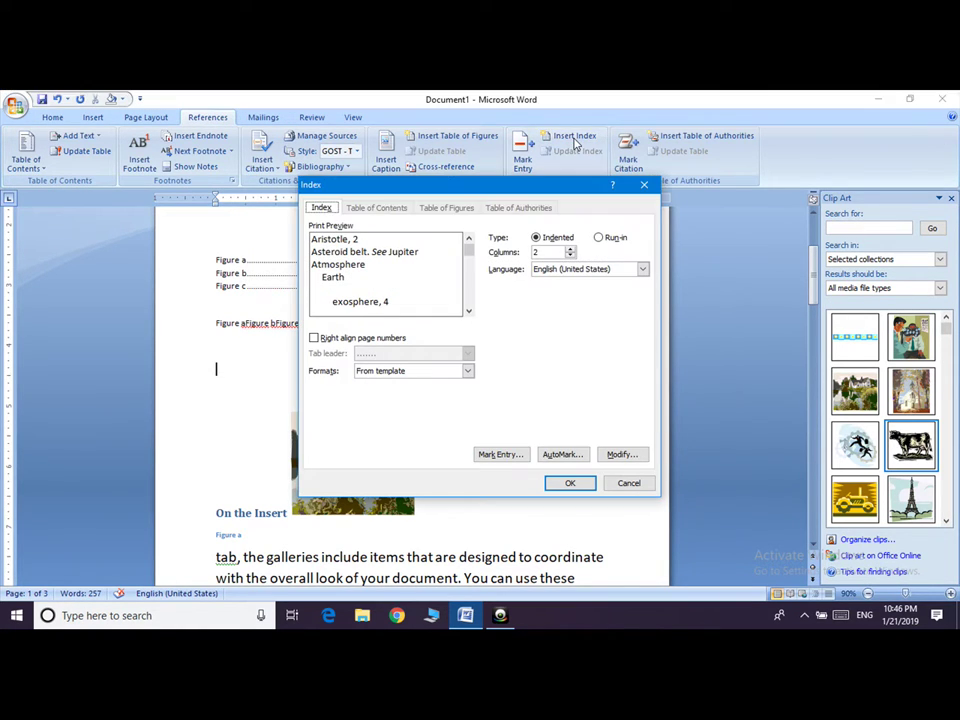
pyautogui.click(570, 484)
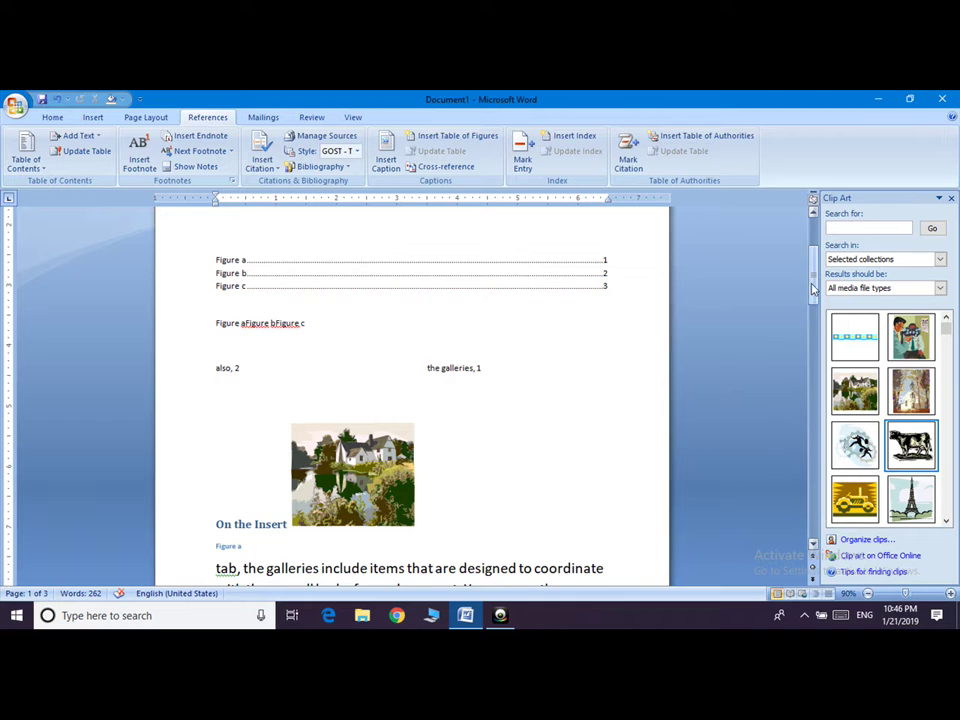
pyautogui.moveTo(813, 262); pyautogui.dragTo(814, 354)
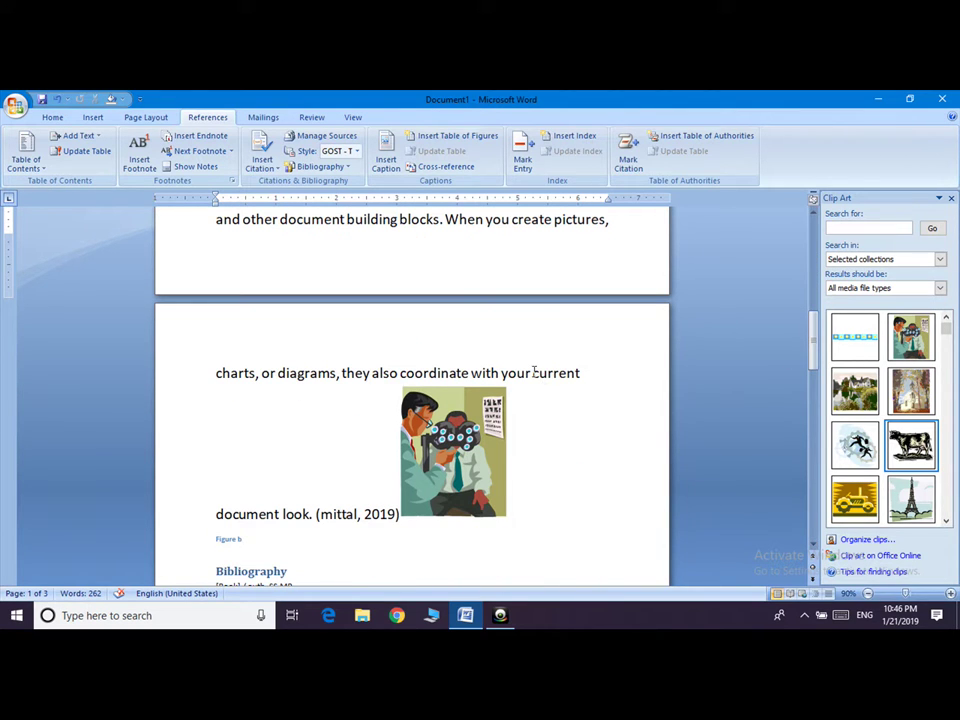
pyautogui.doubleClick(576, 370)
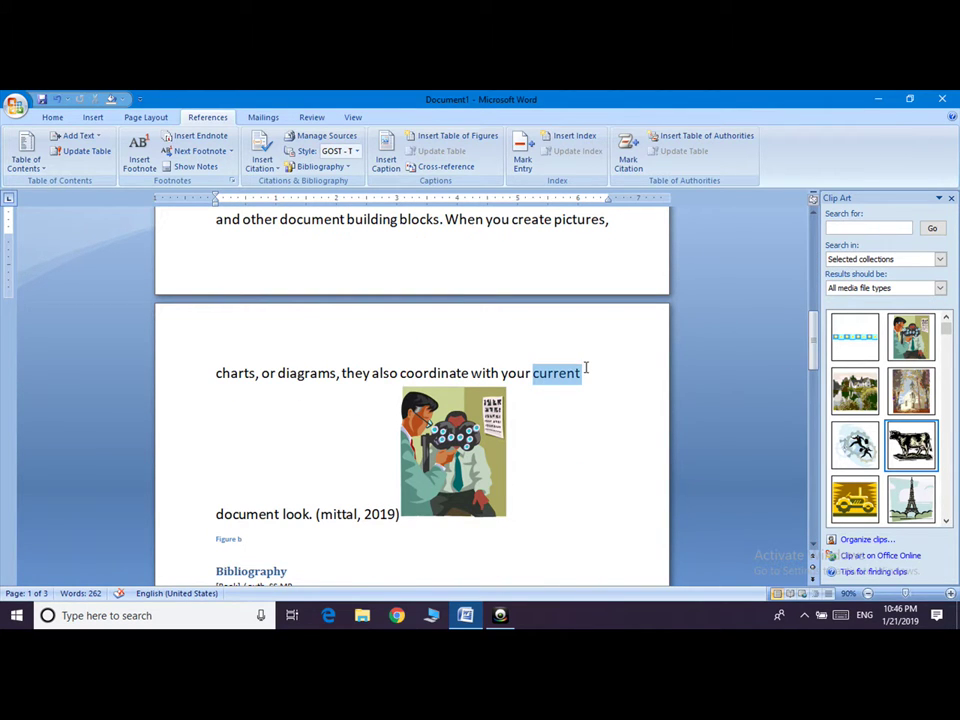
# - Mark the selected word 'current' on page 2 as an index entry
pyautogui.click(518, 165)
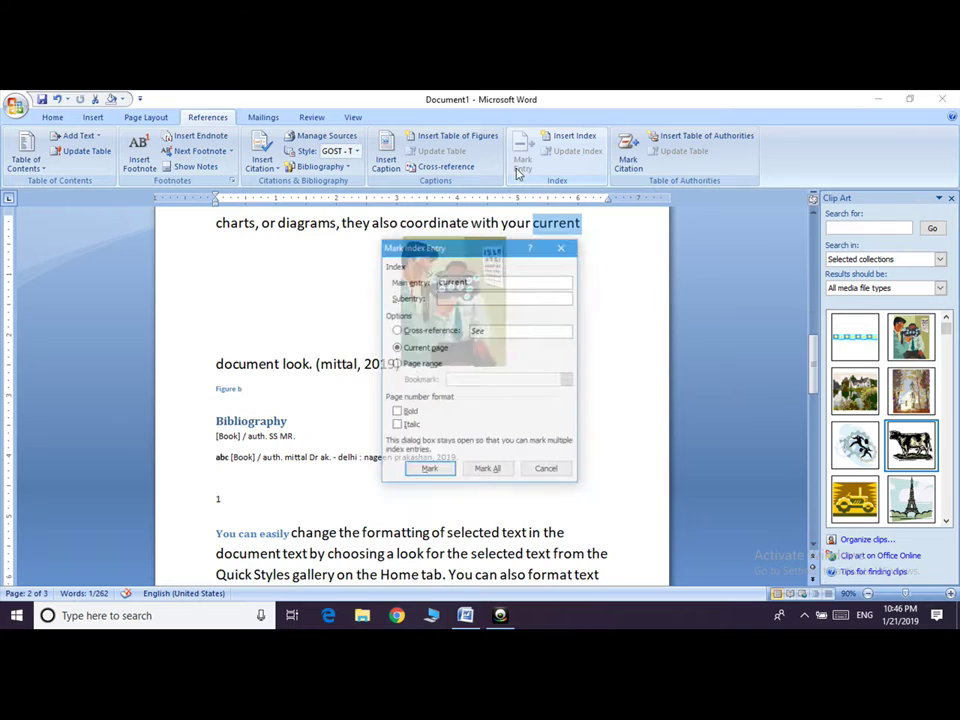
pyautogui.click(430, 470)
pyautogui.click(547, 470)
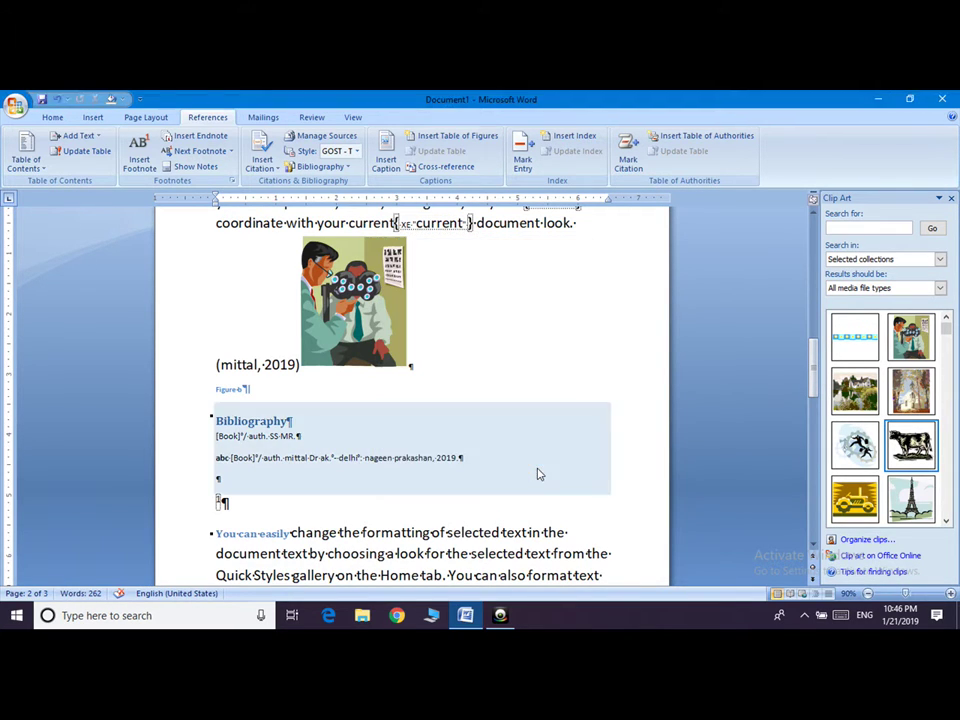
pyautogui.moveTo(813, 345); pyautogui.dragTo(813, 228)
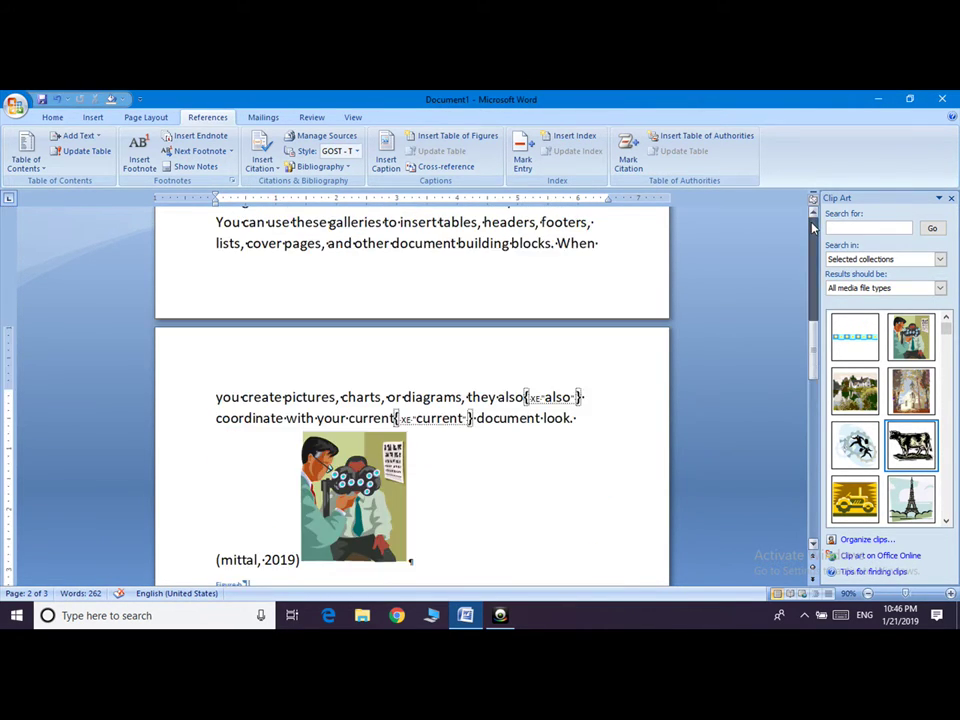
# - Hide formatting marks and update the index so it adds the 'current, 2' entry
pyautogui.click(52, 117)
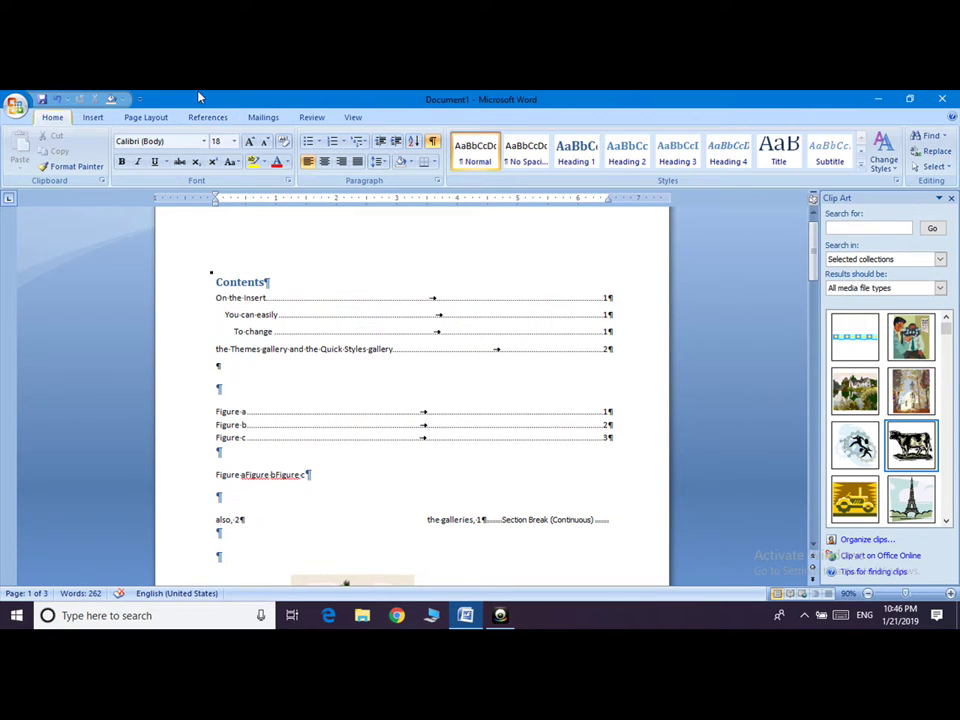
pyautogui.click(432, 144)
pyautogui.moveTo(813, 237); pyautogui.dragTo(813, 252)
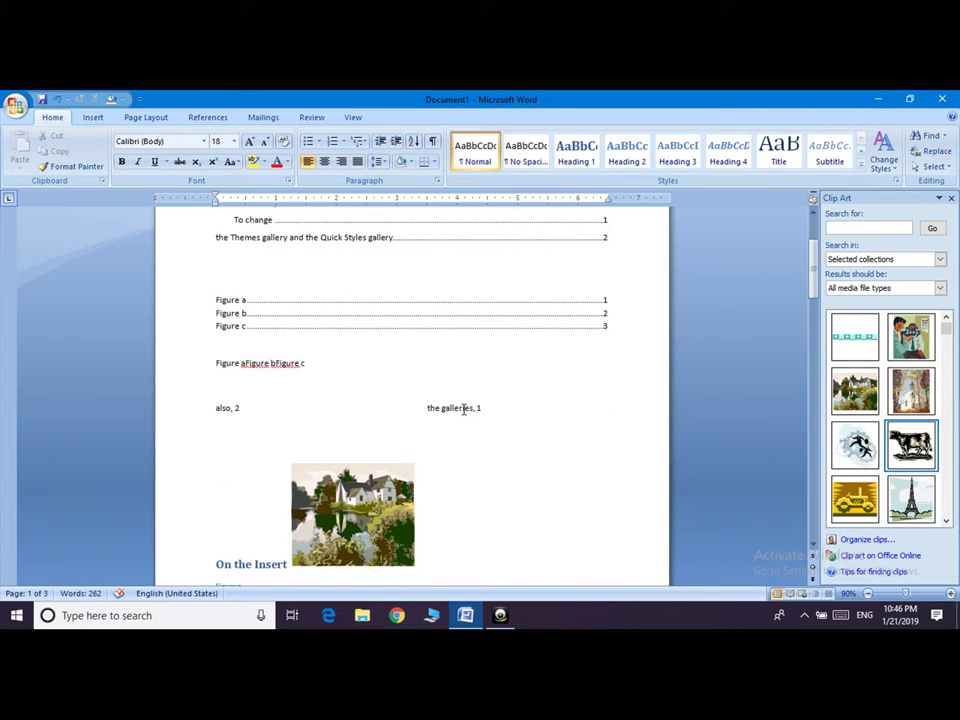
pyautogui.tripleClick(463, 409)
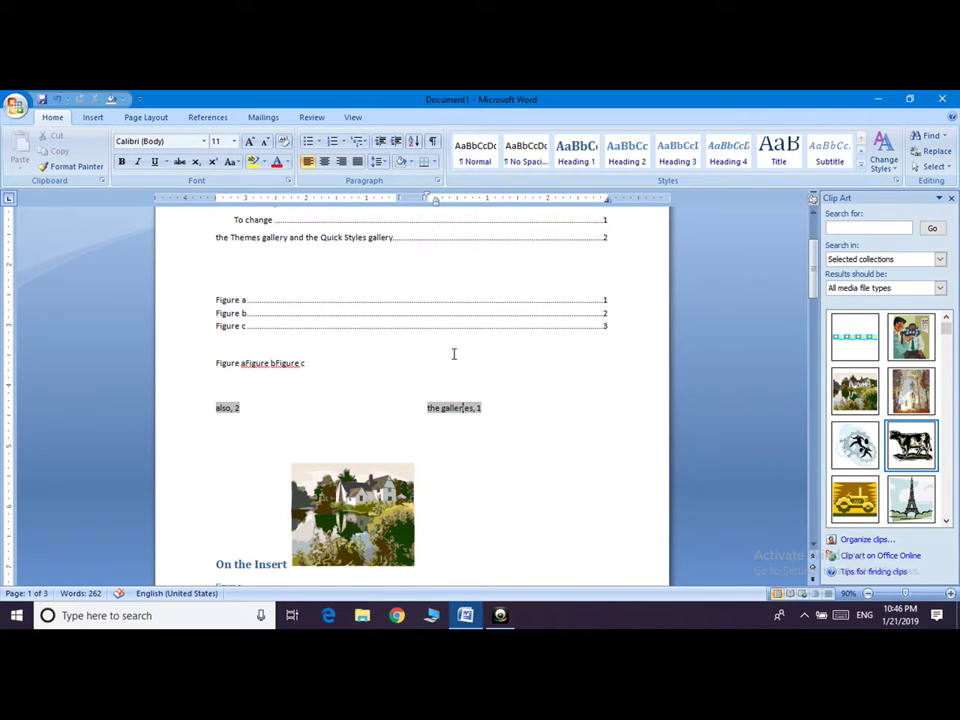
pyautogui.click(205, 117)
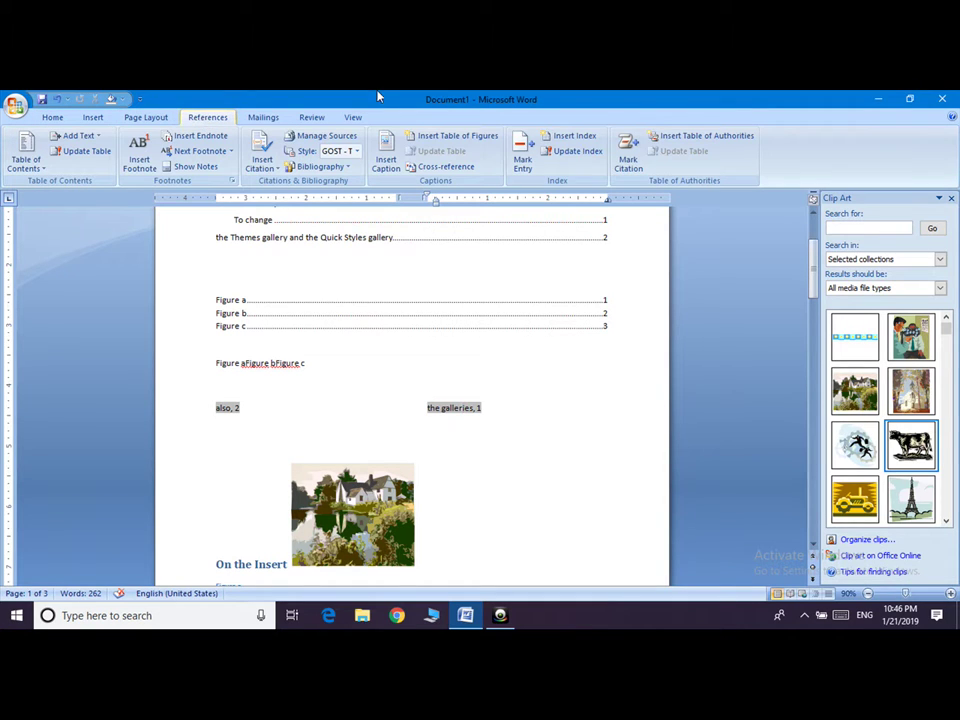
pyautogui.click(578, 152)
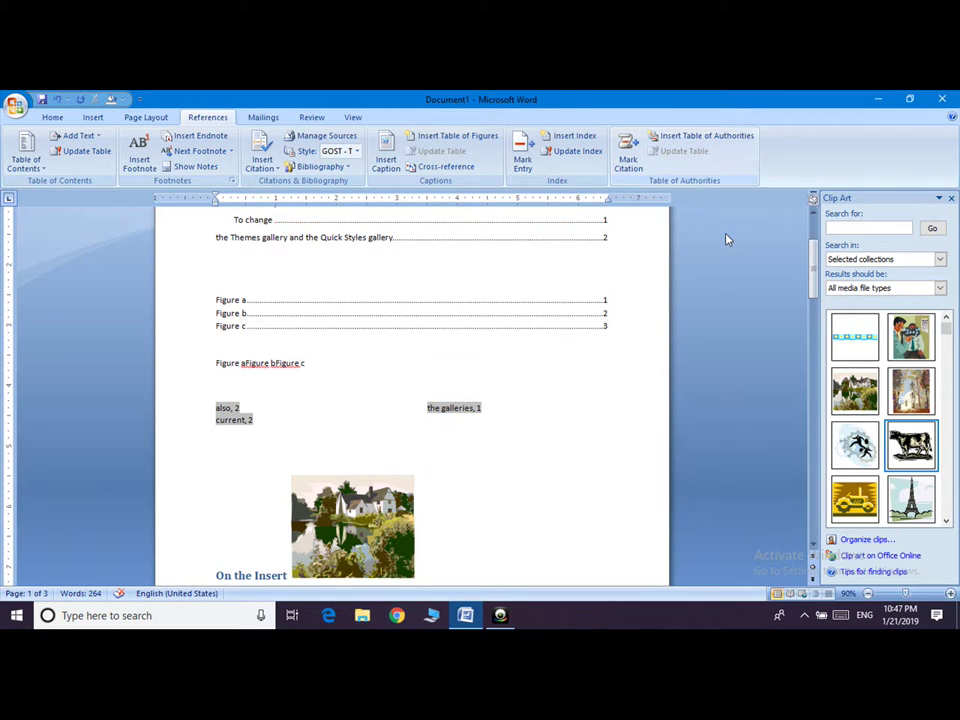
pyautogui.moveTo(816, 254); pyautogui.dragTo(816, 262)
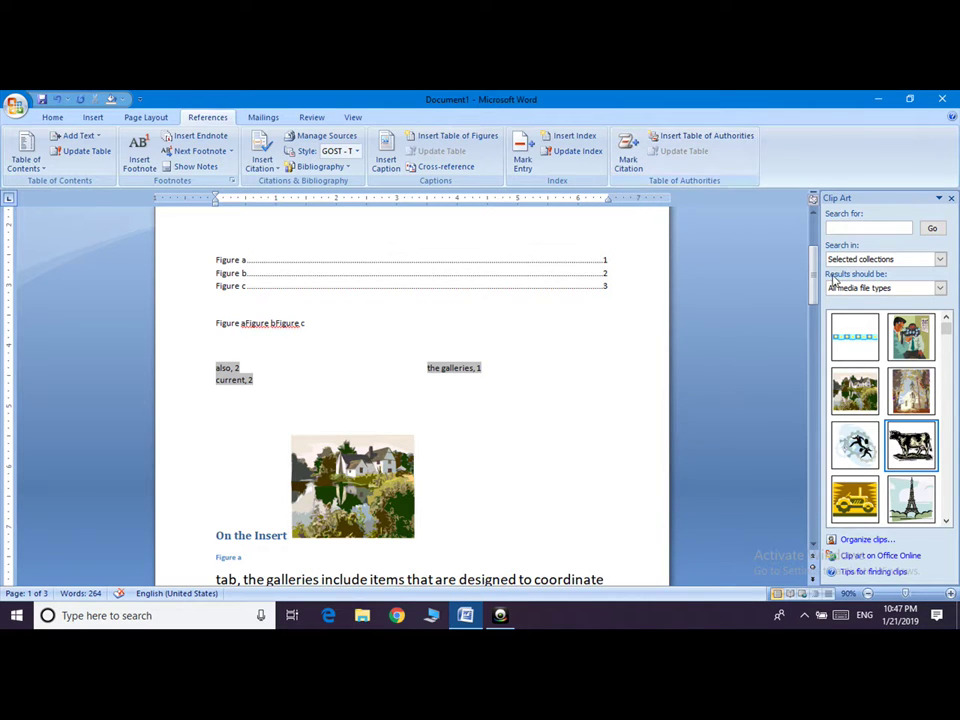
pyautogui.moveTo(816, 274); pyautogui.dragTo(816, 324)
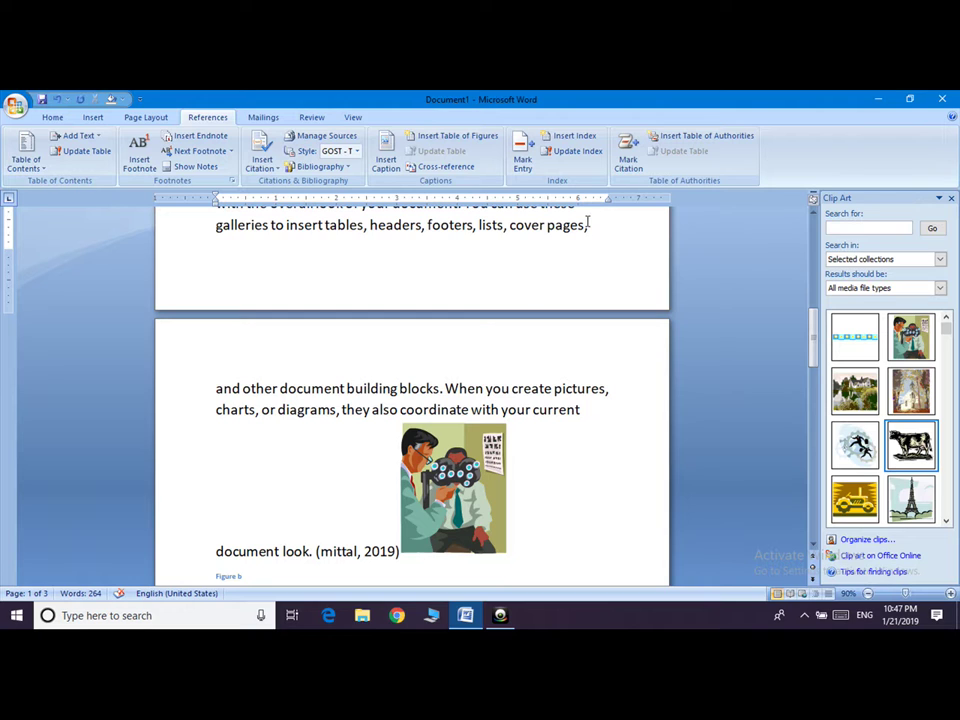
# - Mark the word 'pages,' at the line end as a Cases citation
pyautogui.moveTo(588, 224); pyautogui.dragTo(547, 224)
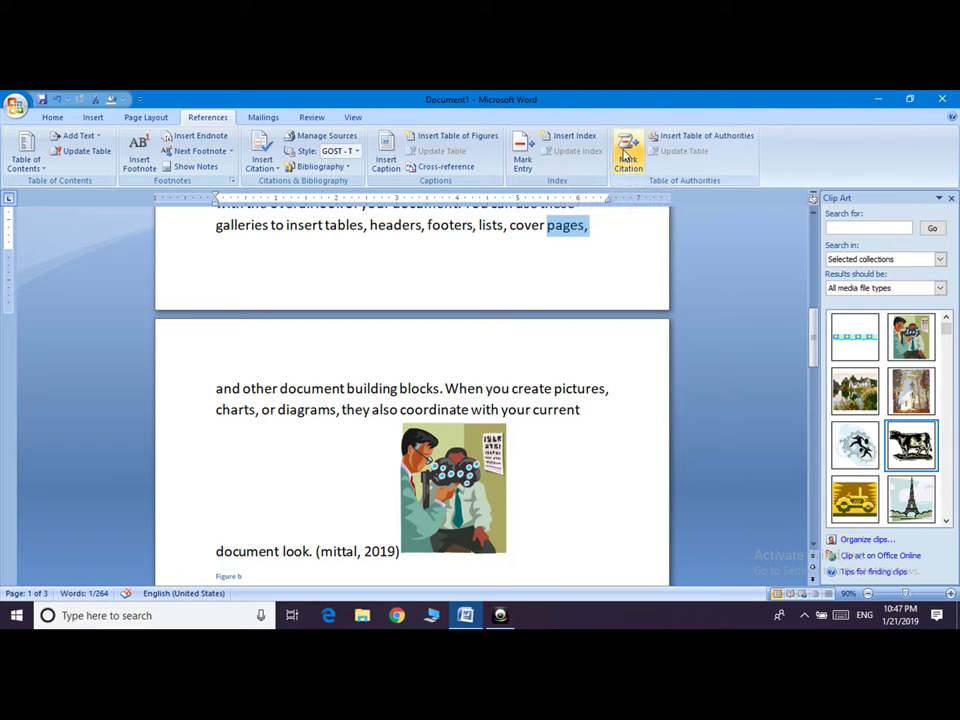
pyautogui.click(625, 157)
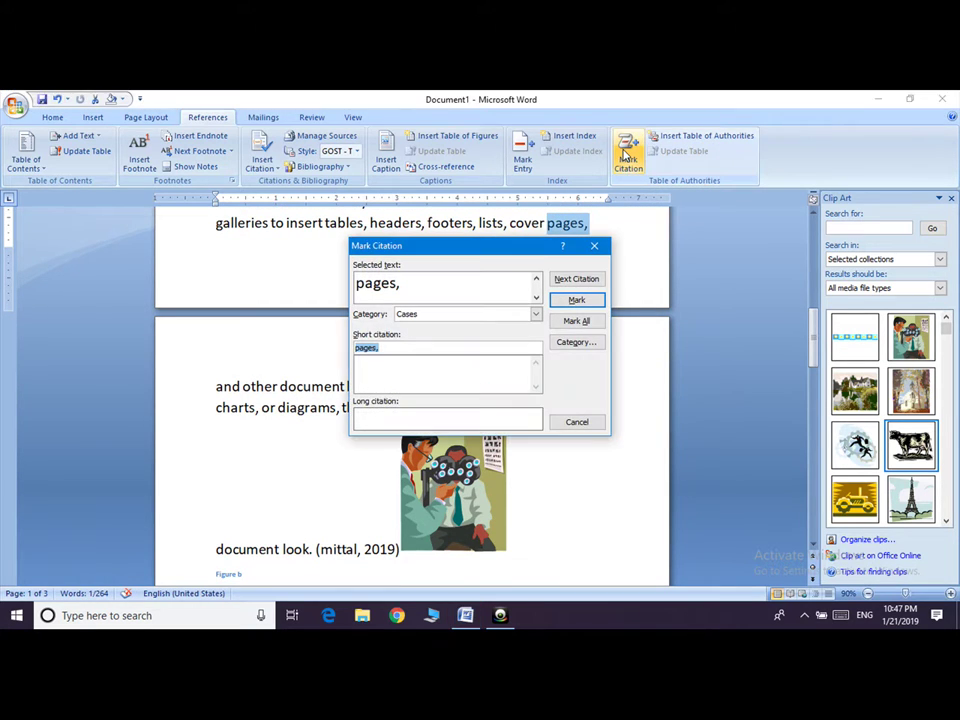
pyautogui.click(580, 300)
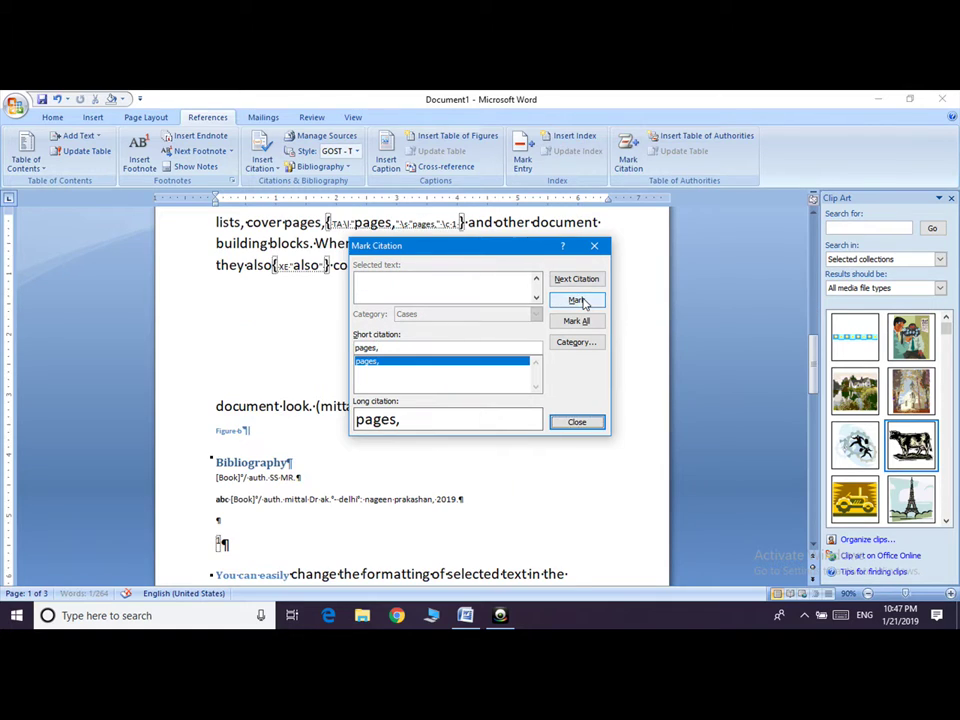
pyautogui.click(578, 422)
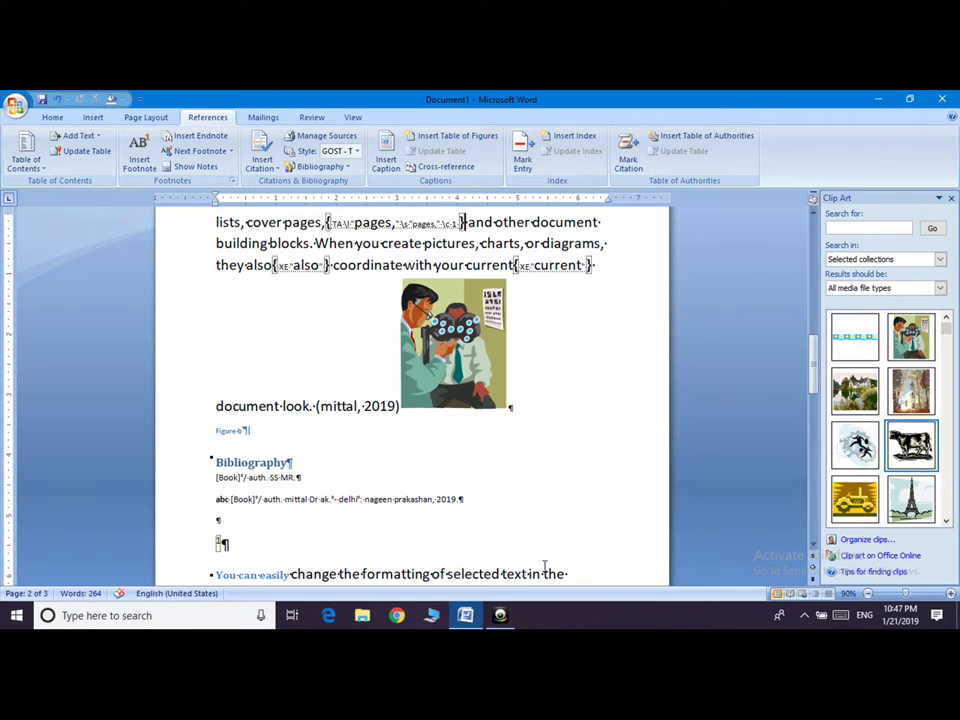
pyautogui.moveTo(812, 350); pyautogui.dragTo(812, 384)
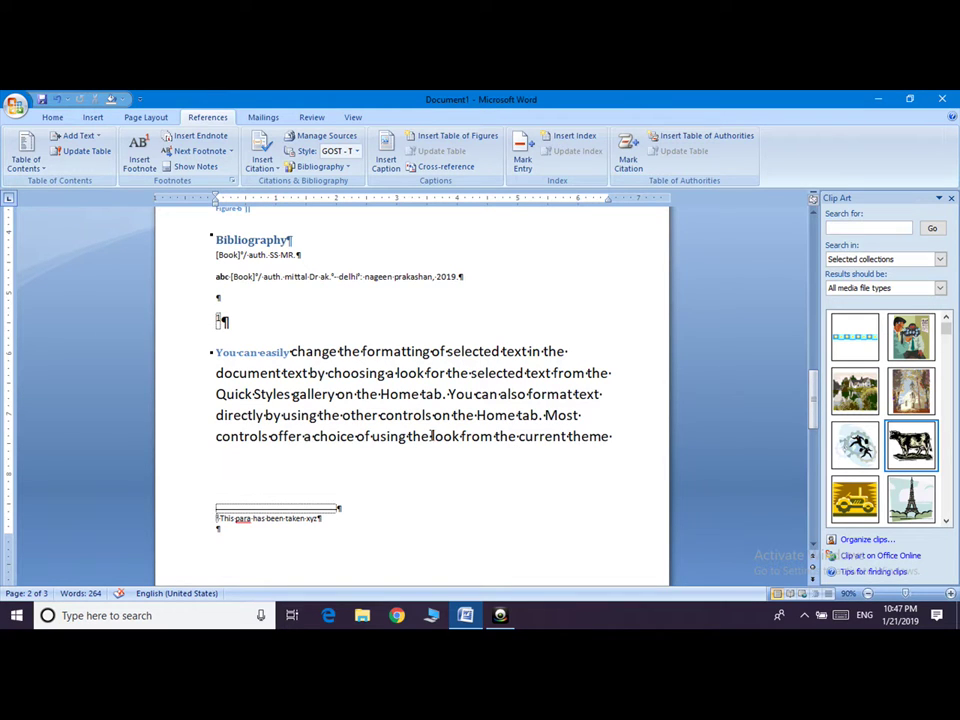
# - Mark the word 'look' in the last line as a Cases citation
pyautogui.moveTo(432, 436); pyautogui.dragTo(458, 436)
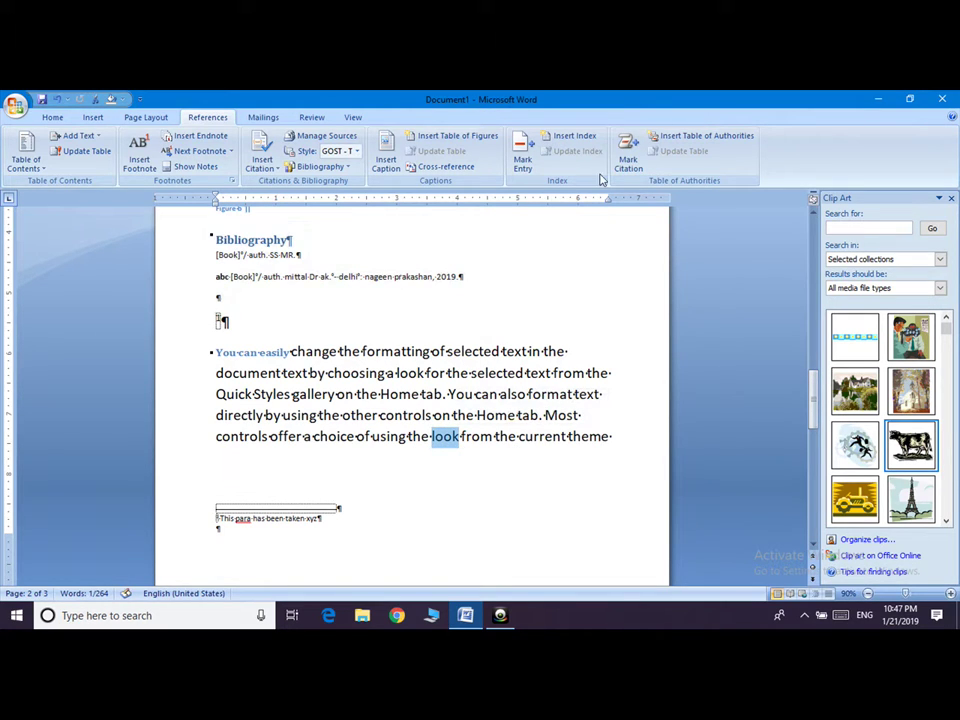
pyautogui.click(628, 158)
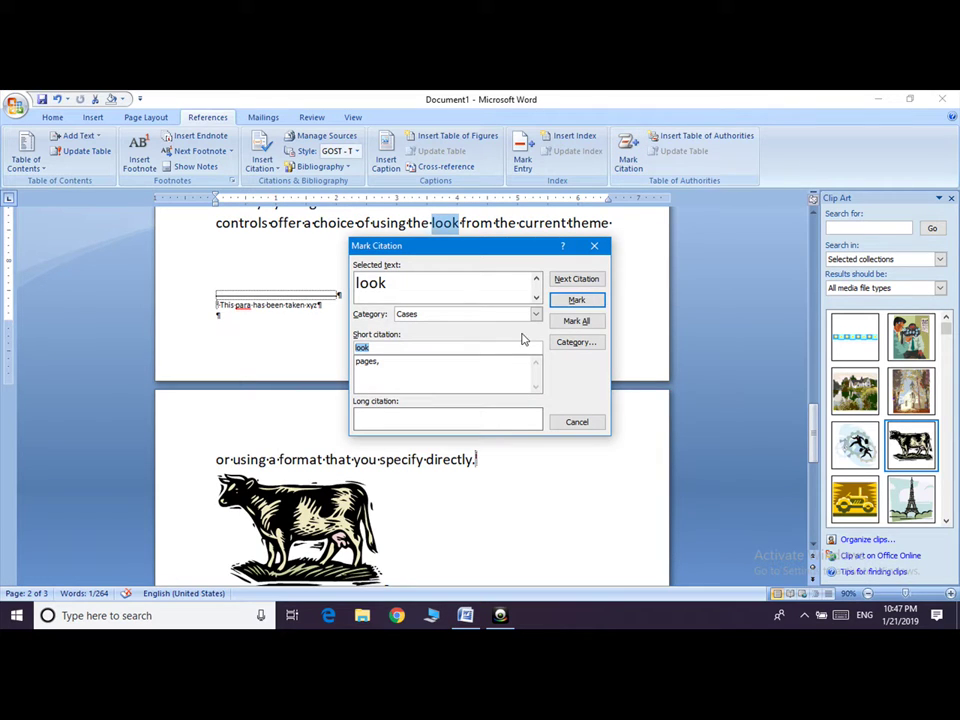
pyautogui.click(577, 302)
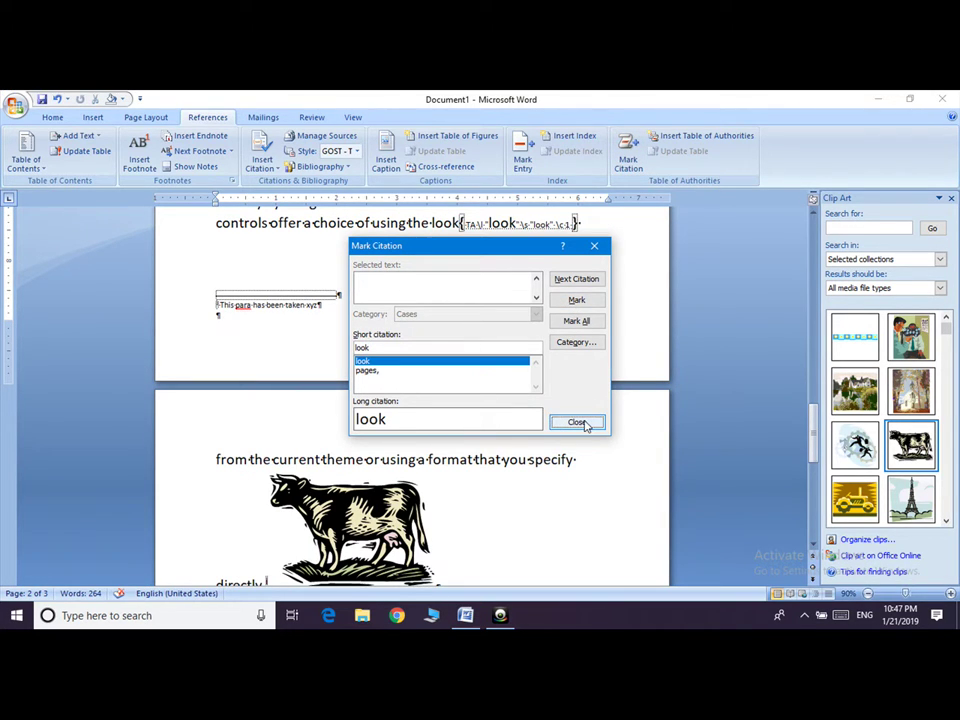
pyautogui.click(575, 421)
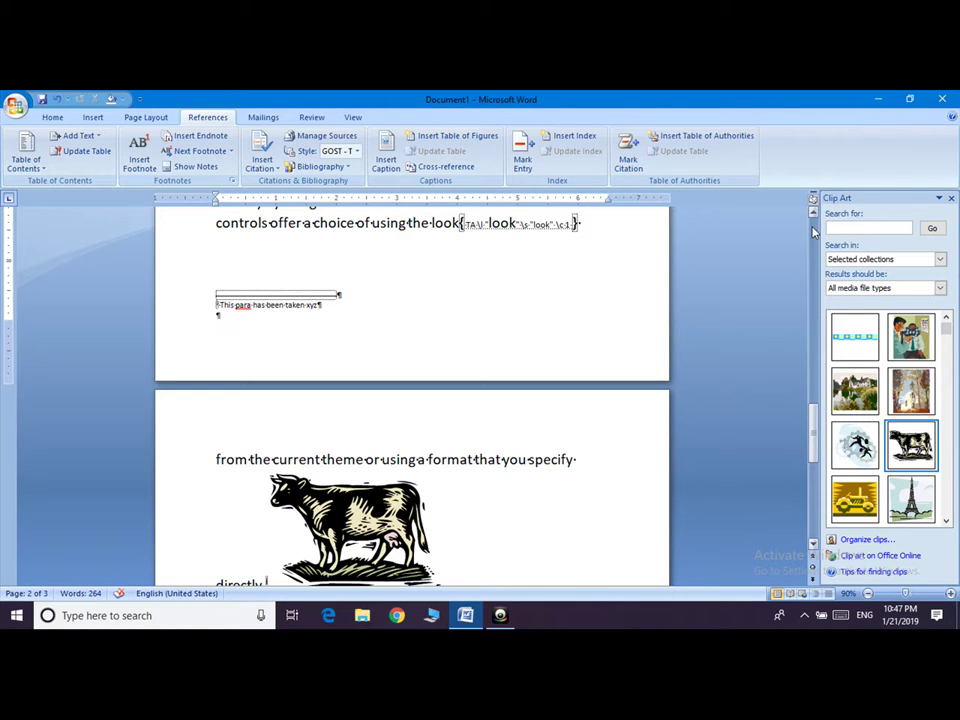
pyautogui.scroll(8, 766, 355)
pyautogui.scroll(7, 766, 355)
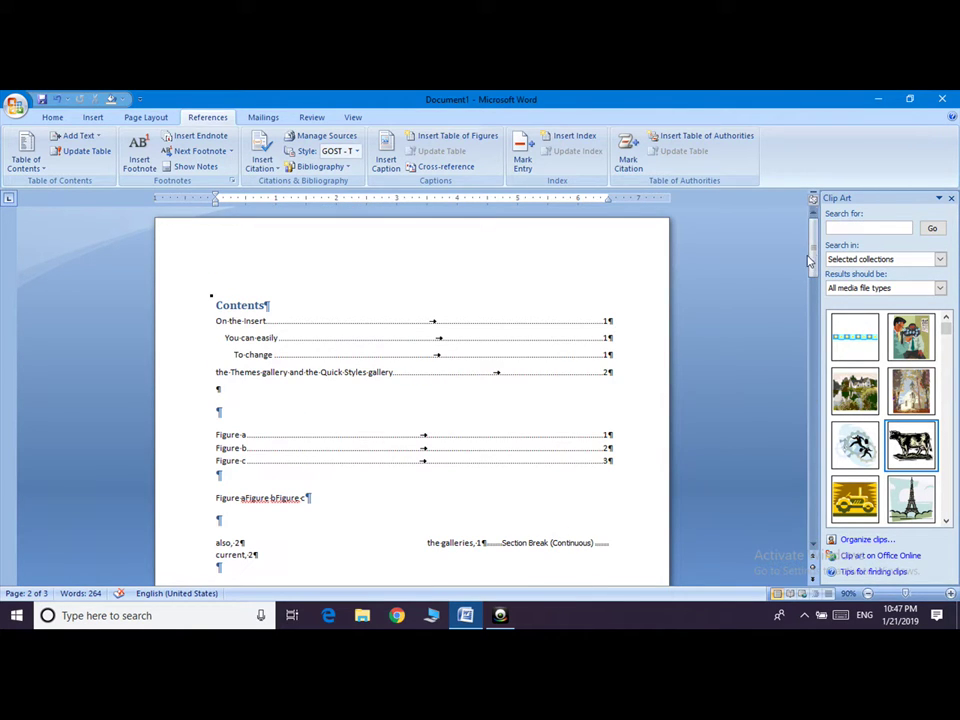
# - Hide formatting marks and insert a Cases table of authorities on a new line below 'current, 2'
pyautogui.moveTo(809, 261); pyautogui.dragTo(810, 295)
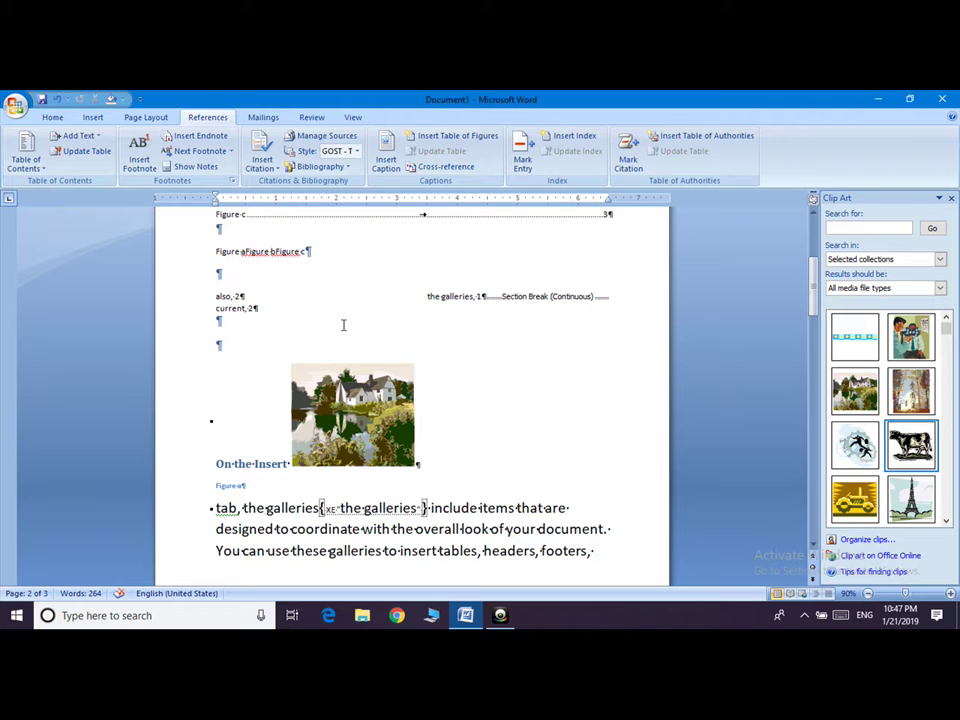
pyautogui.click(51, 117)
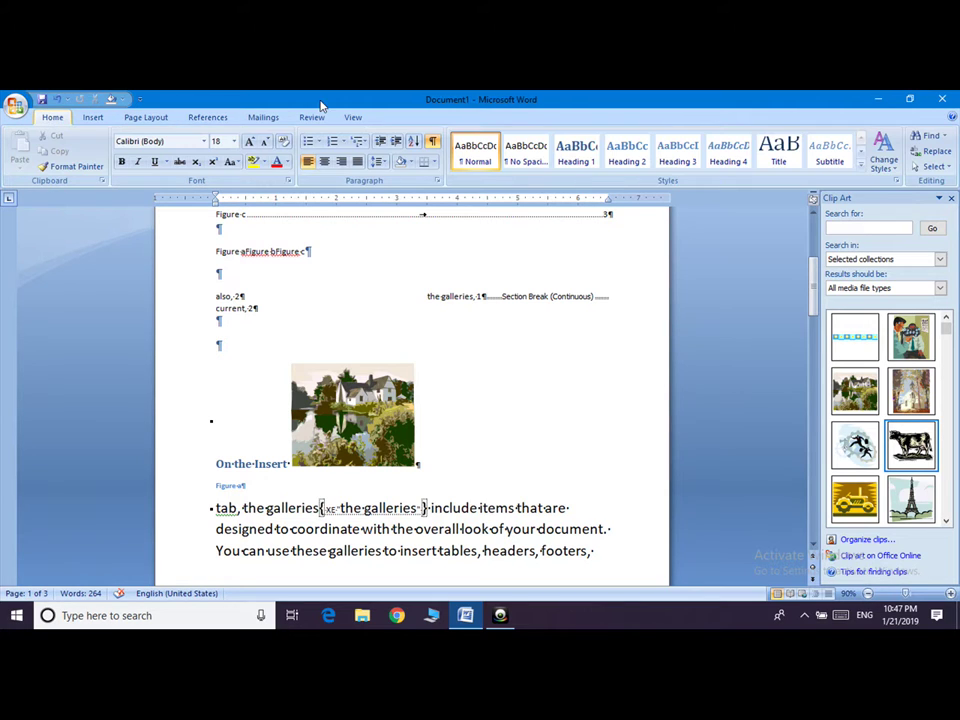
pyautogui.click(432, 141)
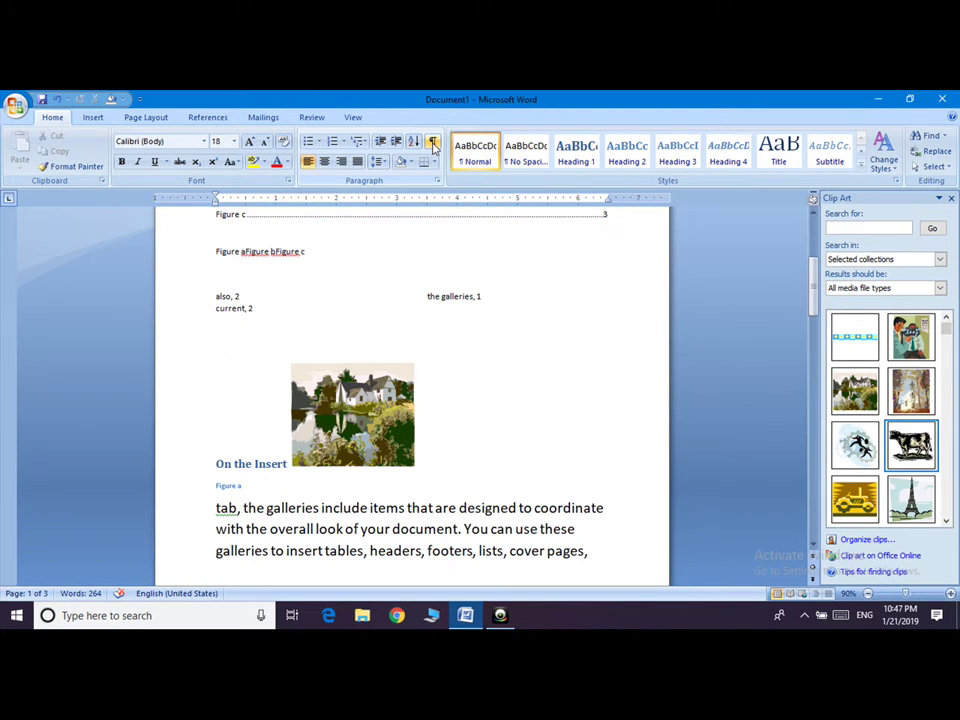
pyautogui.click(292, 329)
pyautogui.press('Return')
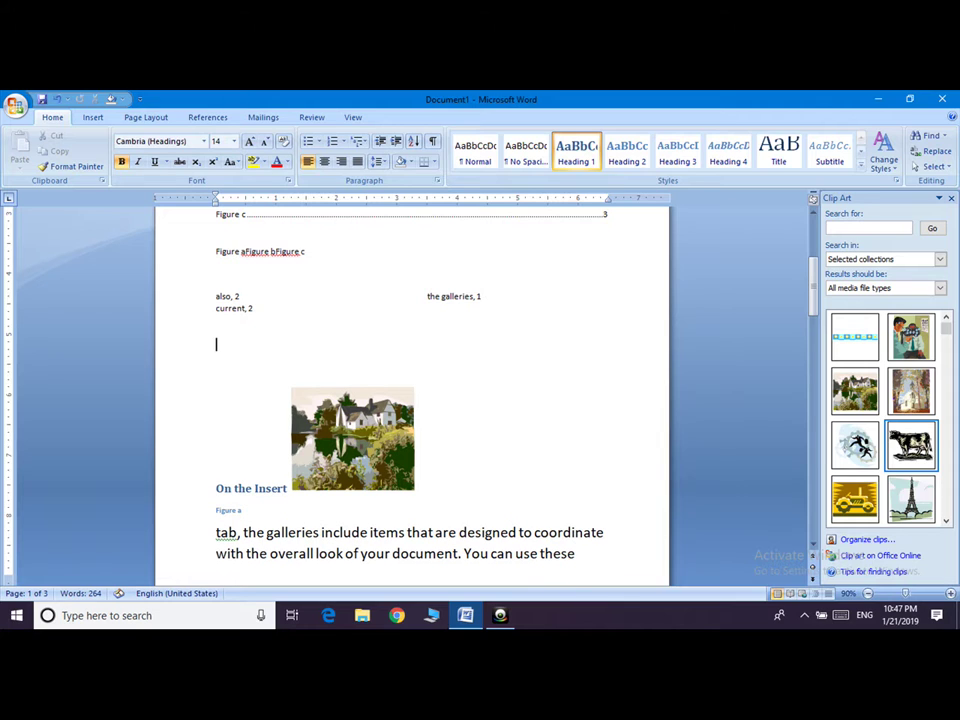
pyautogui.click(212, 118)
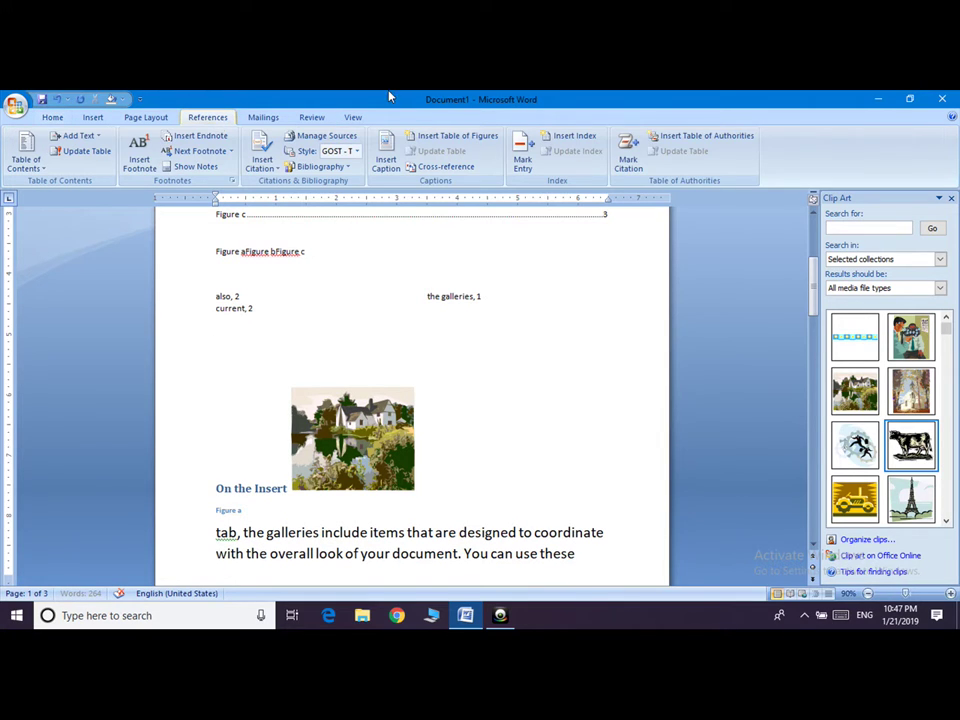
pyautogui.click(703, 132)
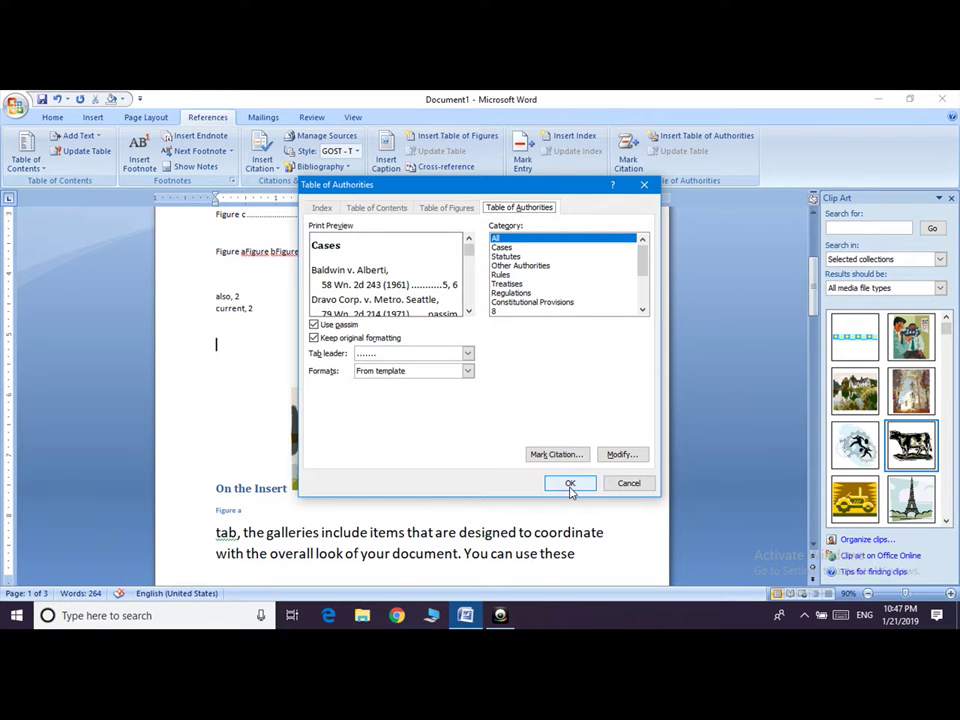
pyautogui.click(569, 486)
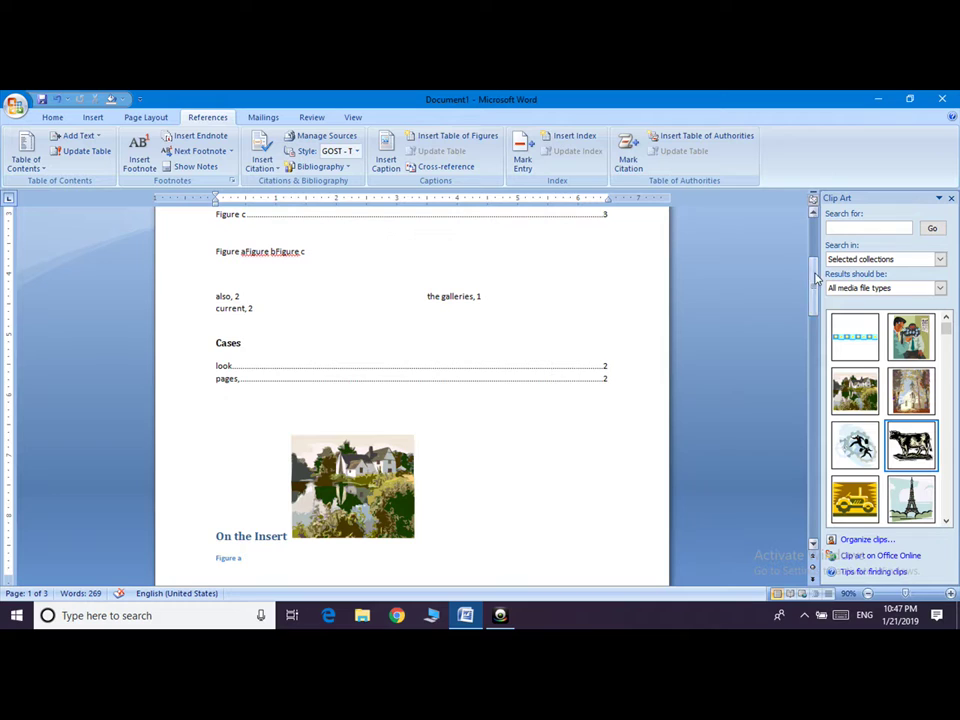
# - Mark the words 'You can' in the paragraph as a Cases citation
pyautogui.moveTo(812, 289); pyautogui.dragTo(812, 412)
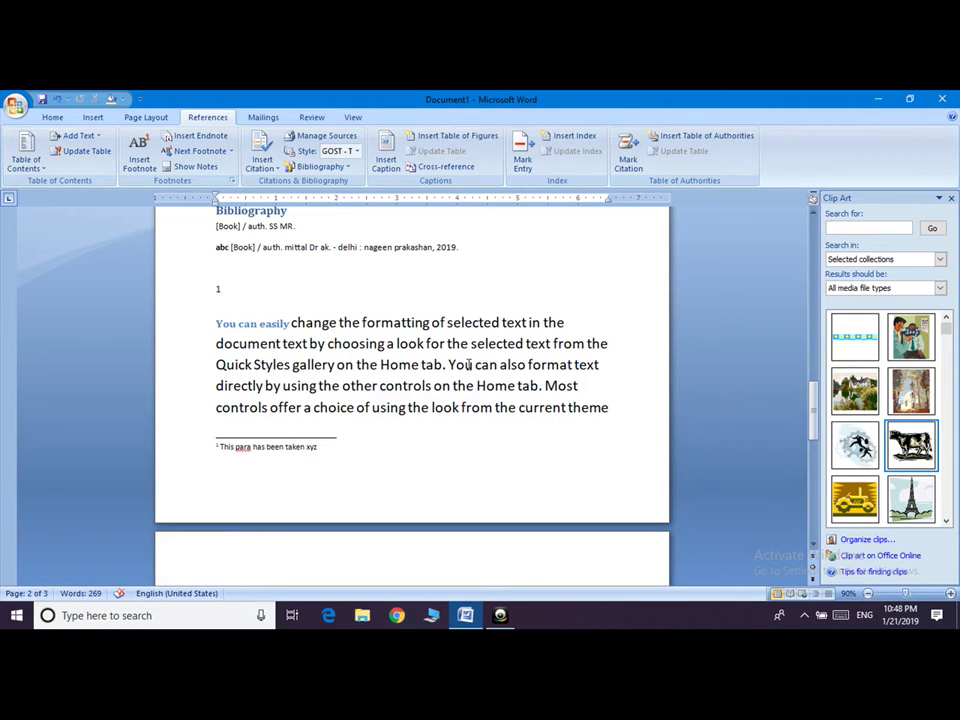
pyautogui.moveTo(448, 365); pyautogui.dragTo(497, 365)
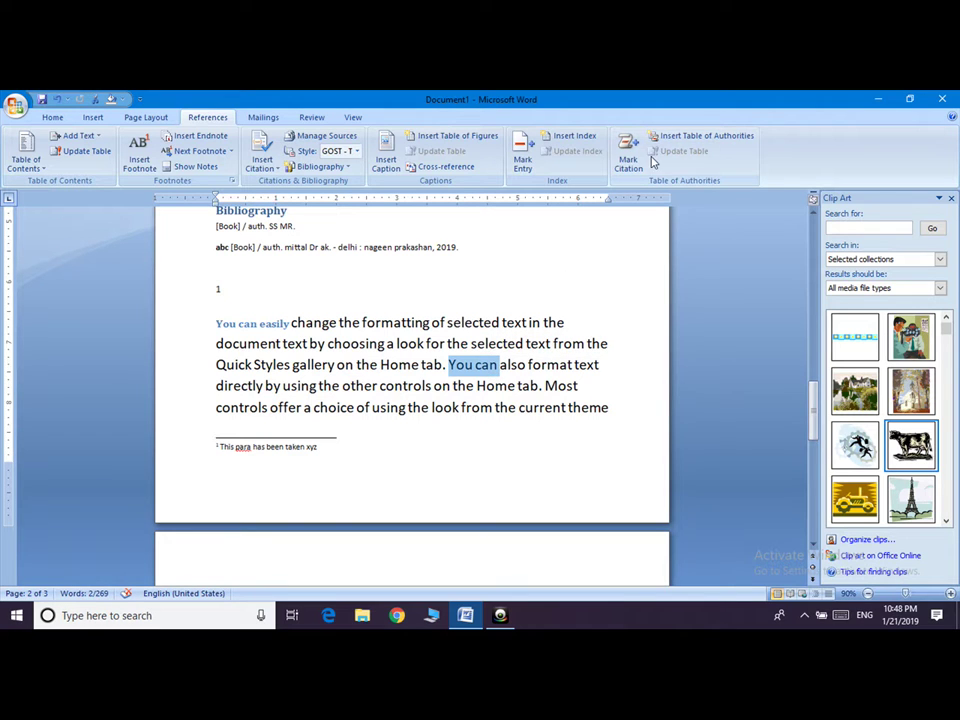
pyautogui.click(628, 160)
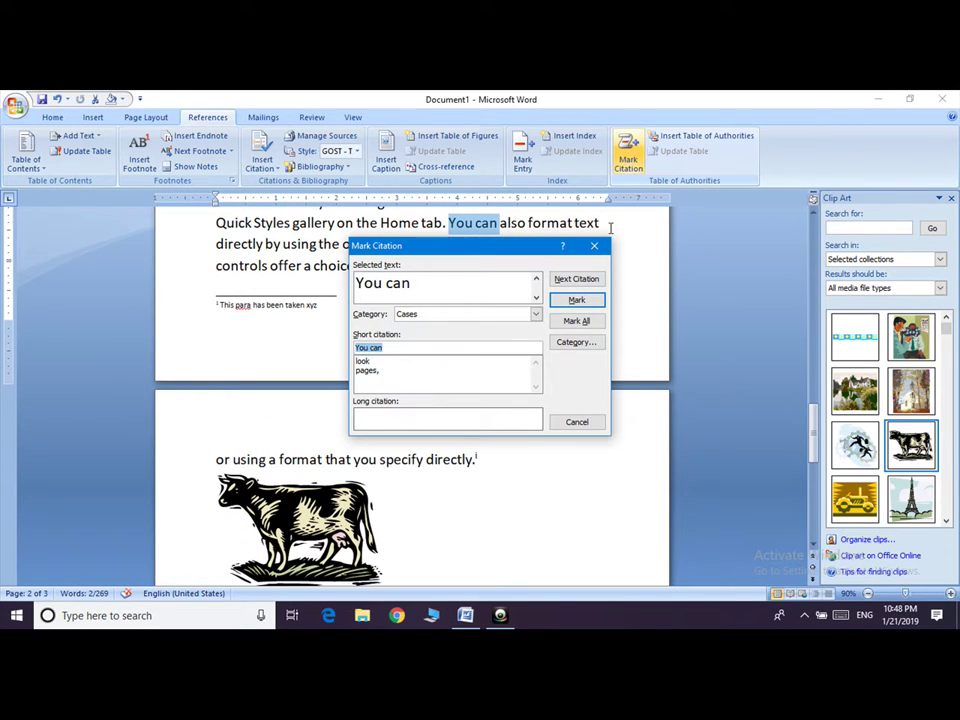
pyautogui.click(589, 300)
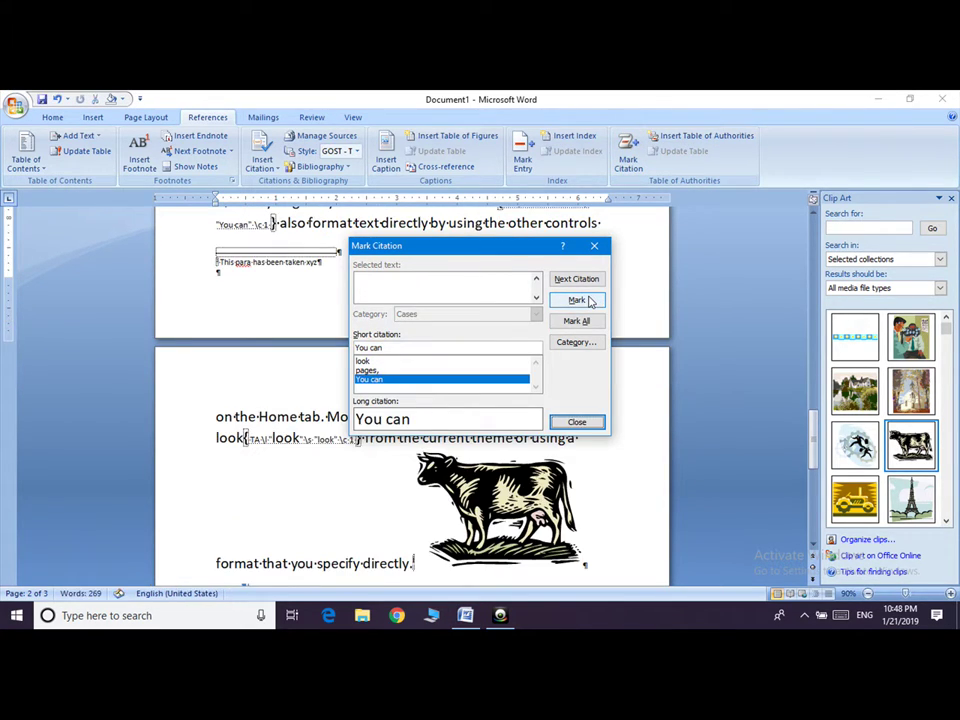
pyautogui.click(577, 422)
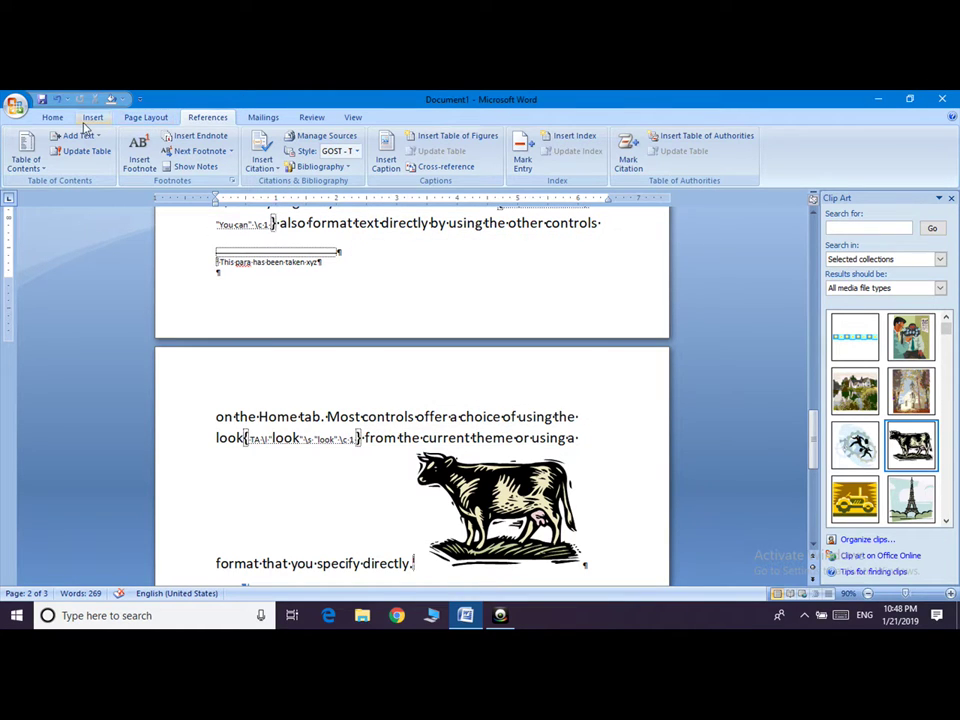
# - Hide the formatting marks and field codes again
pyautogui.click(54, 119)
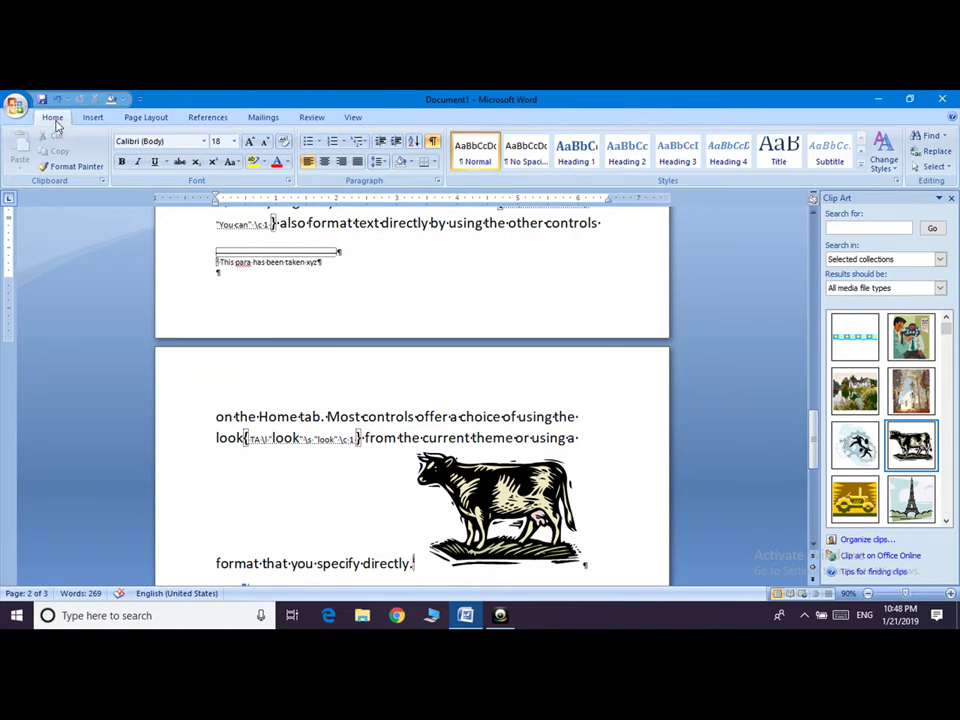
pyautogui.click(434, 144)
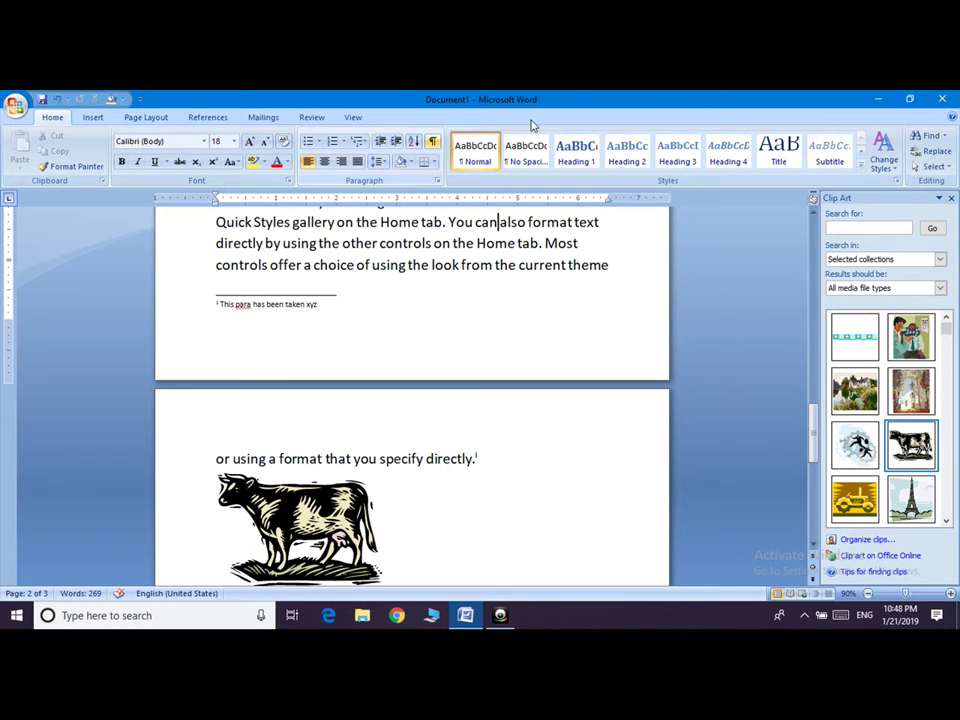
pyautogui.click(813, 226)
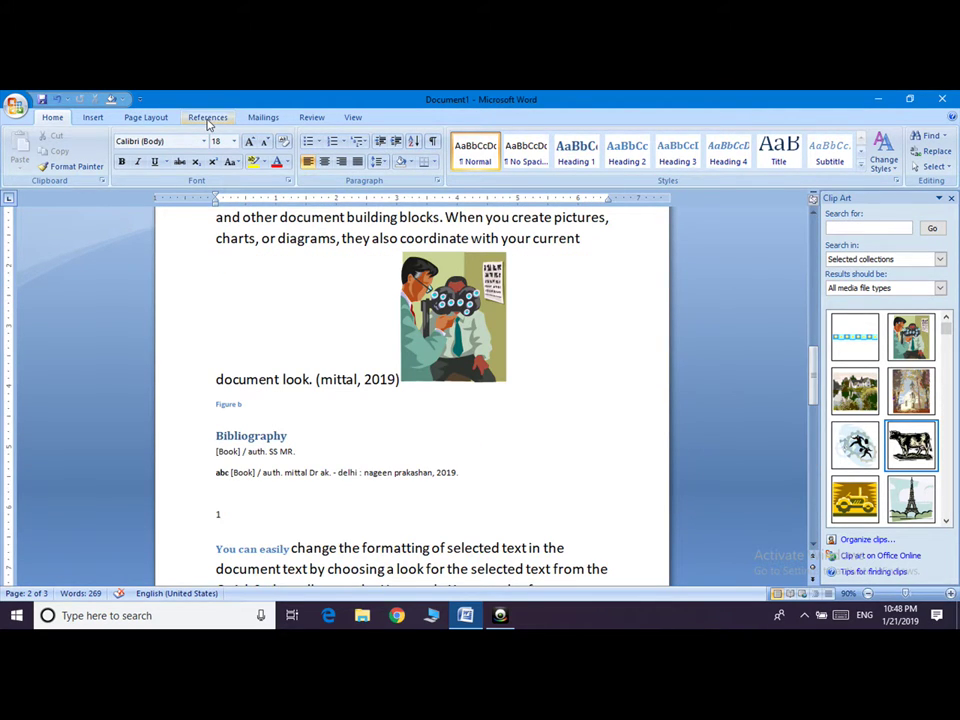
pyautogui.click(209, 119)
# - Update the Cases table of authorities so it adds 'You can' on page 3
pyautogui.moveTo(813, 370); pyautogui.dragTo(818, 236)
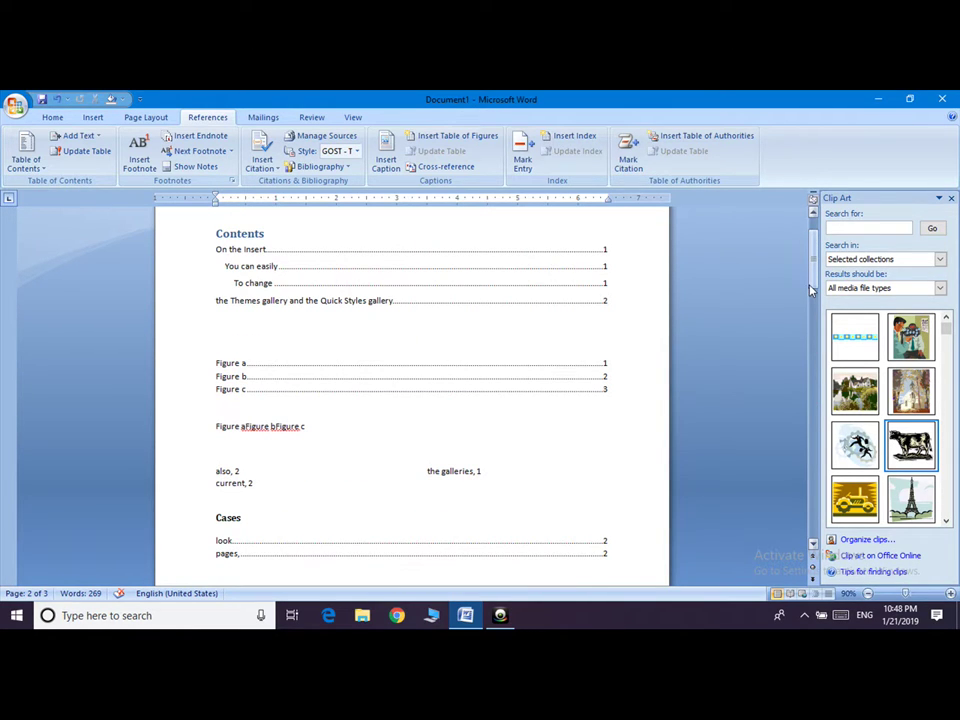
pyautogui.moveTo(813, 270); pyautogui.dragTo(814, 300)
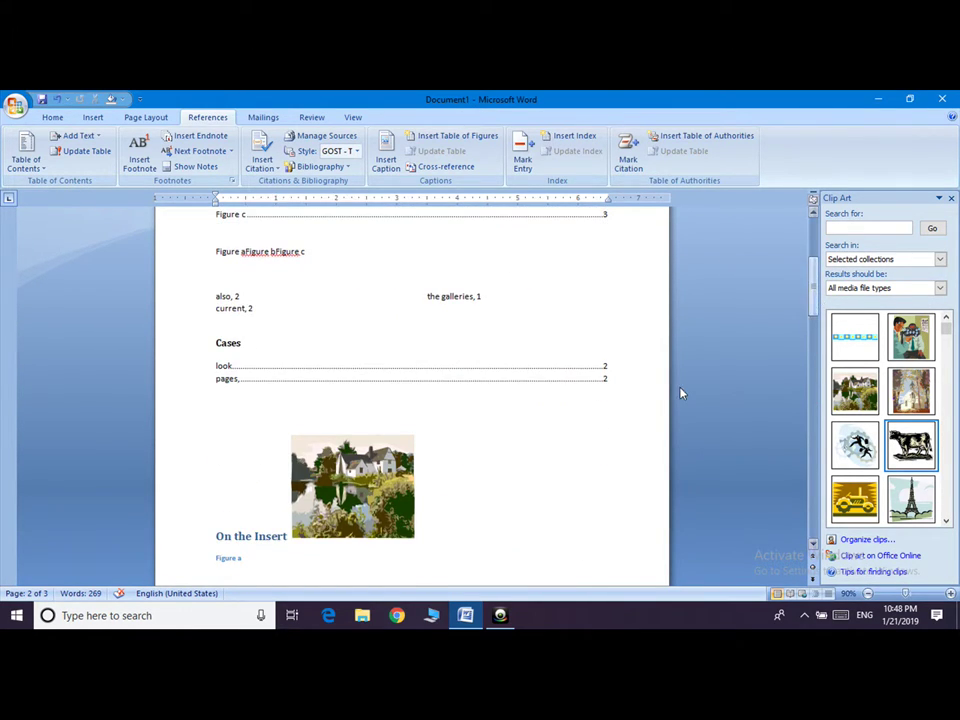
pyautogui.click(517, 378)
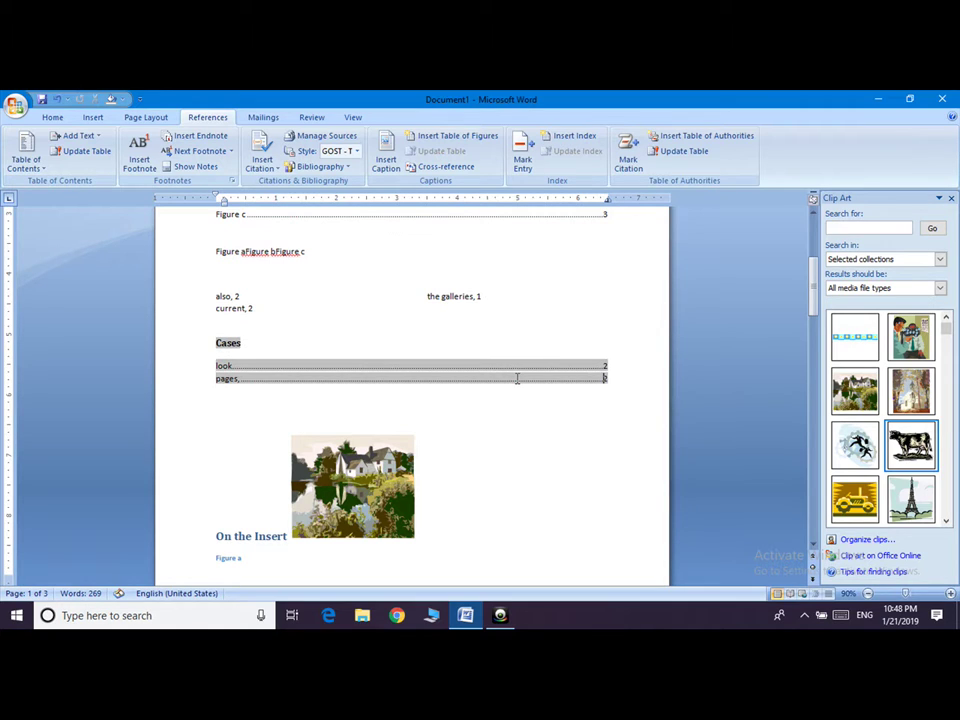
pyautogui.click(684, 152)
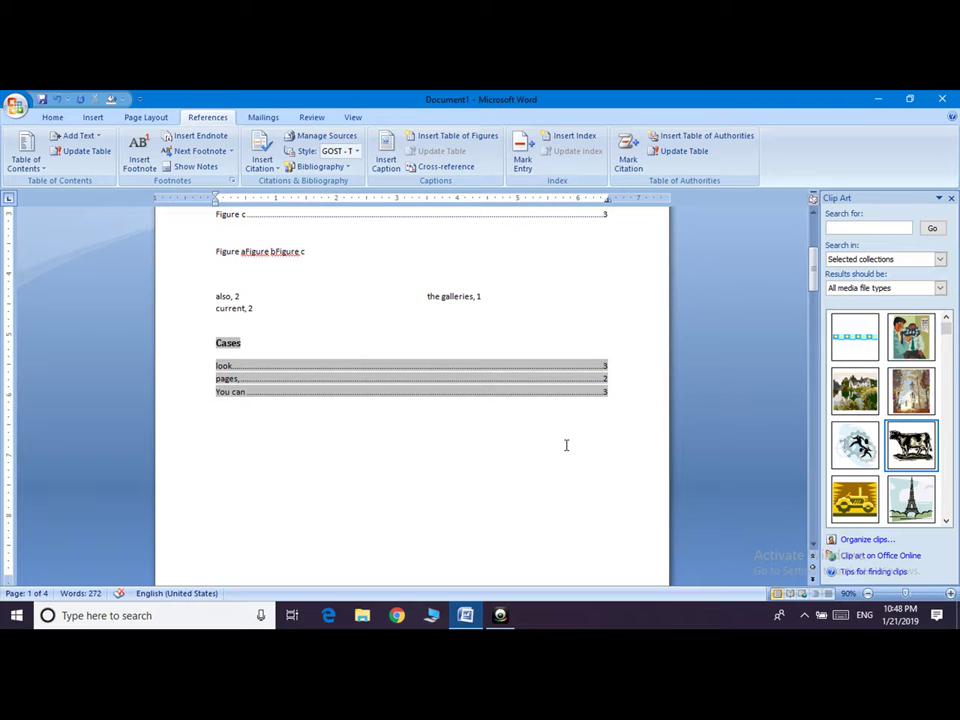
pyautogui.moveTo(491, 608)
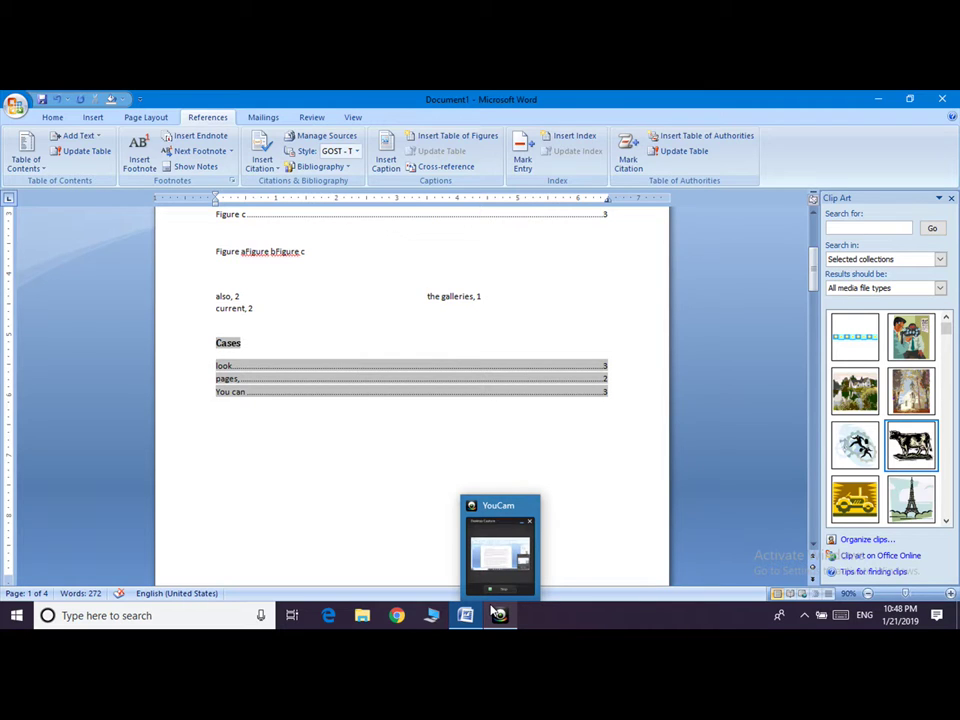